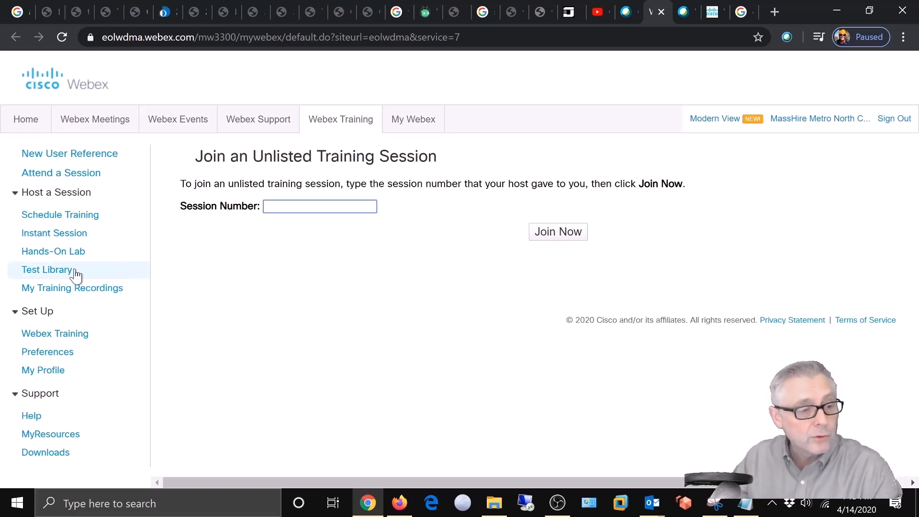
Step: Open the Test Library under Host a Session, which lists no private or shared tests
click(52, 270)
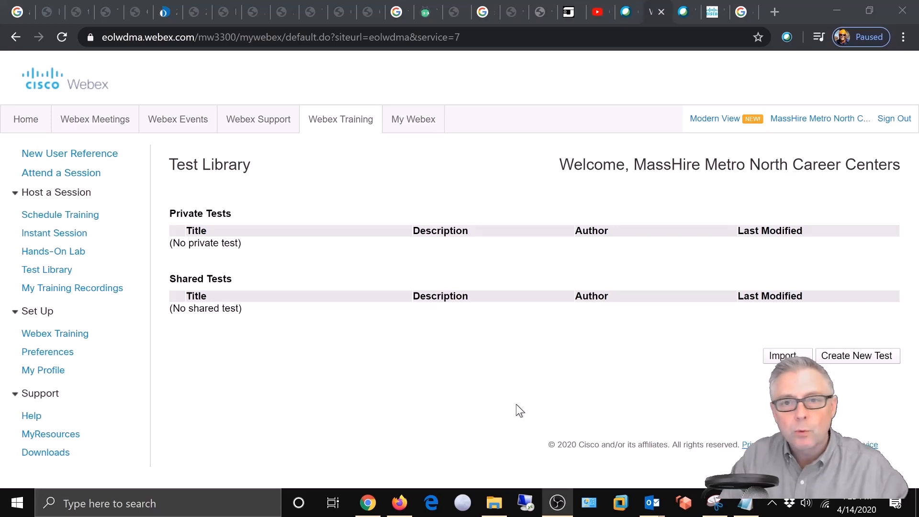
Step: Create a new test titled 'CCS QUIZ' with the description 'ccs Knowledge Quiz'
click(834, 357)
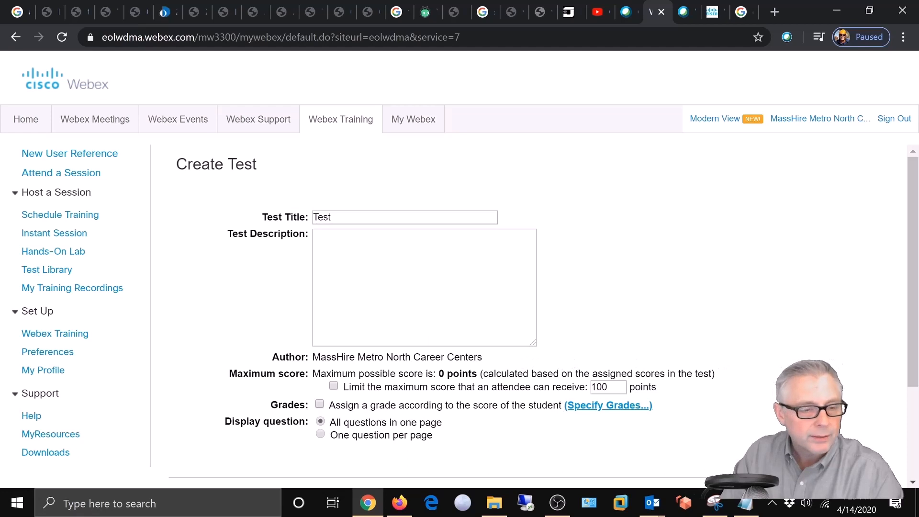
double_click(322, 217)
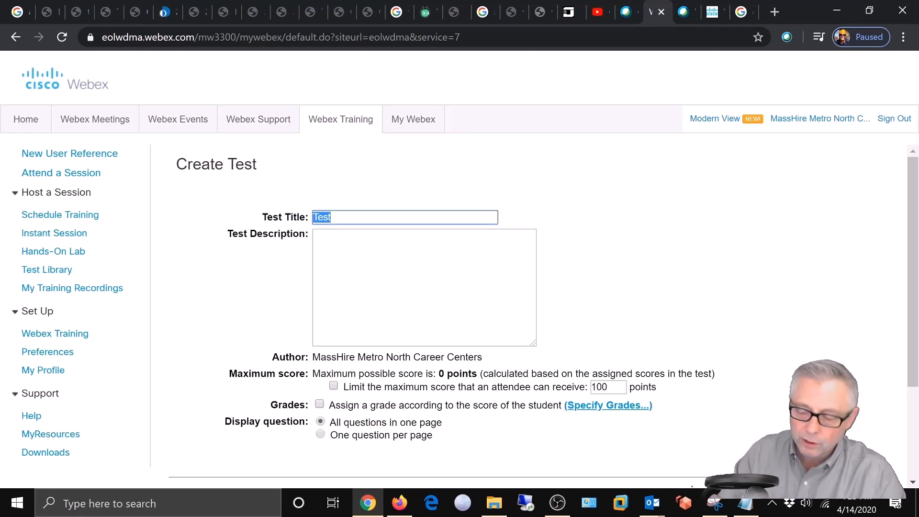
key(BackSpace)
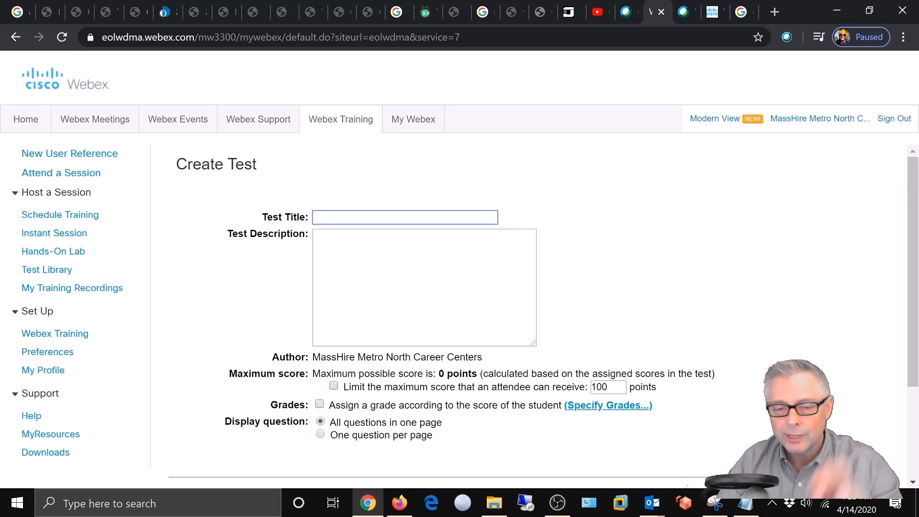
text(CC)
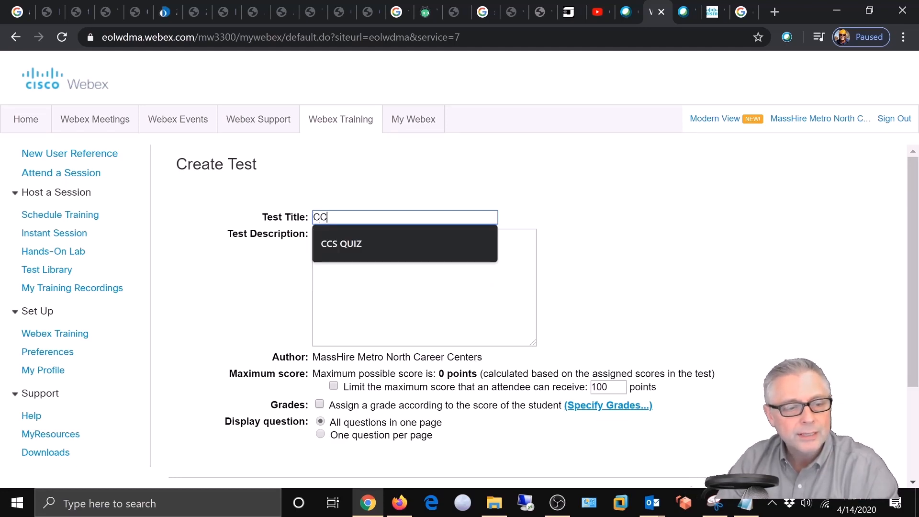
text(S QUIZ)
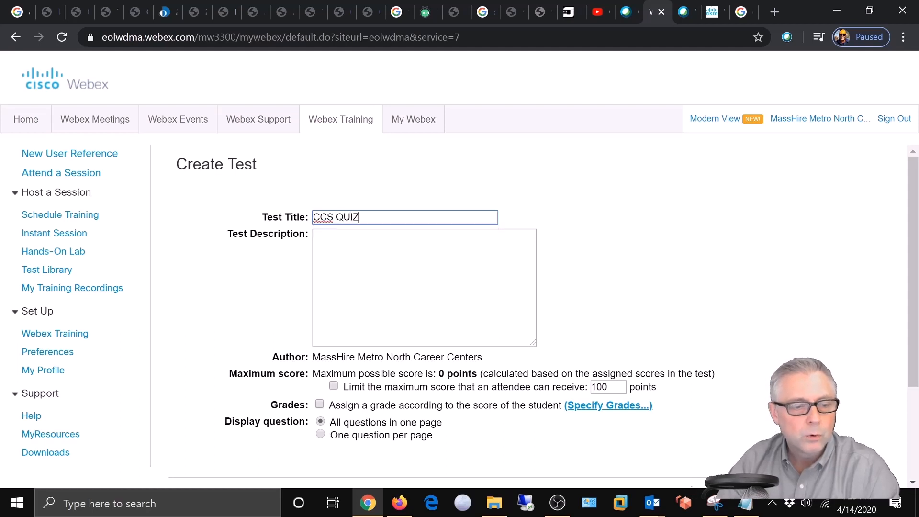
key(Tab)
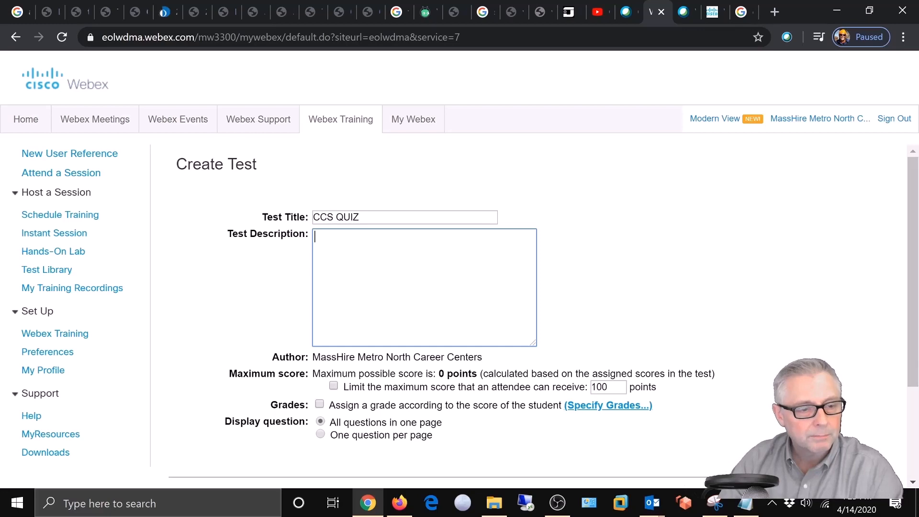
text(ccs )
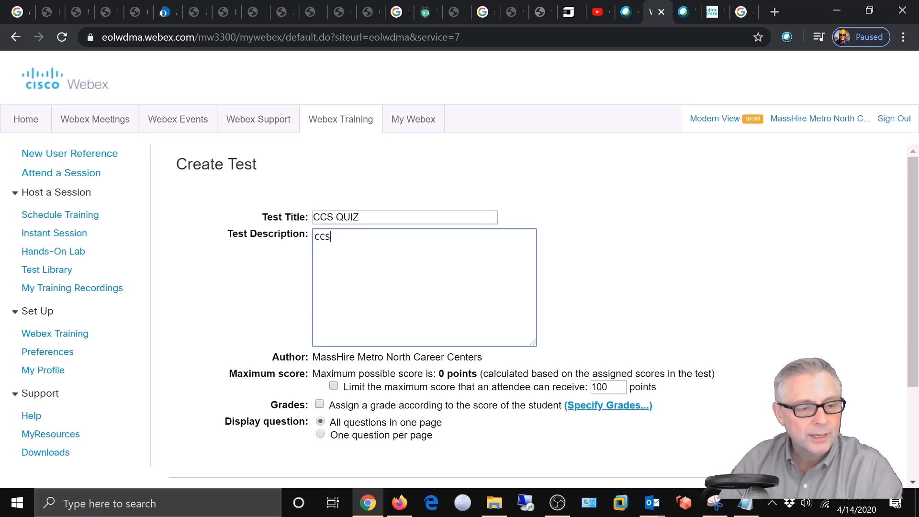
text(Kno)
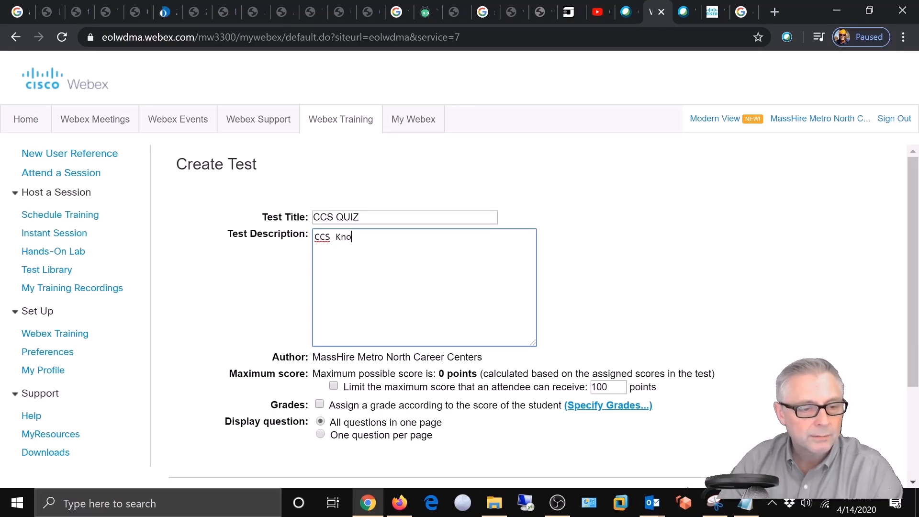
text(wledge)
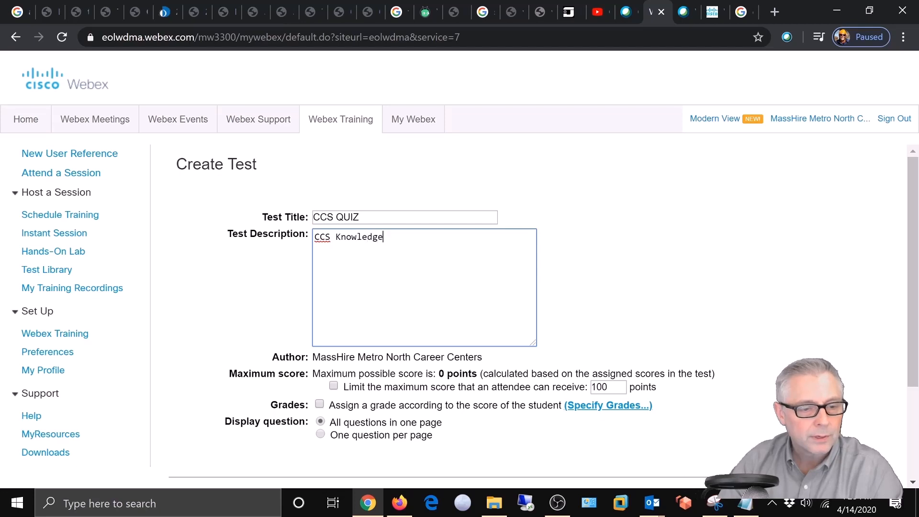
text( Quiz)
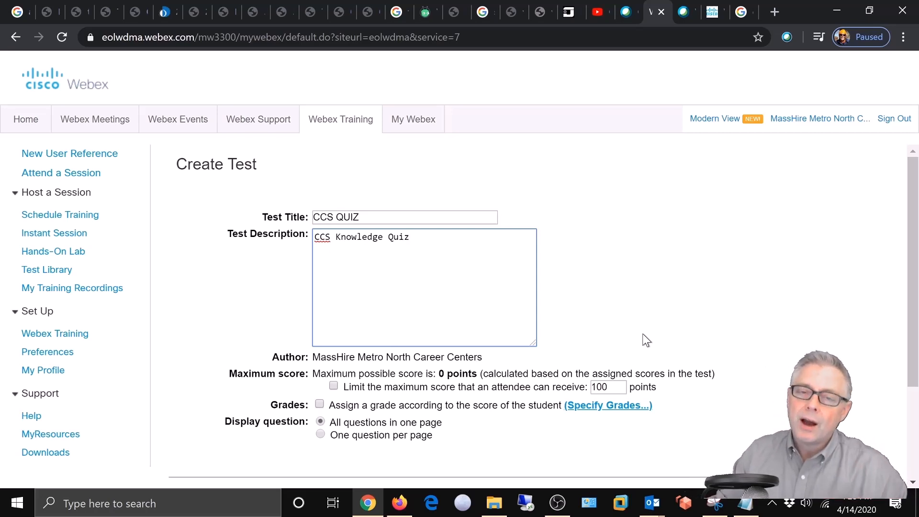
scroll(632, 335, down, 1)
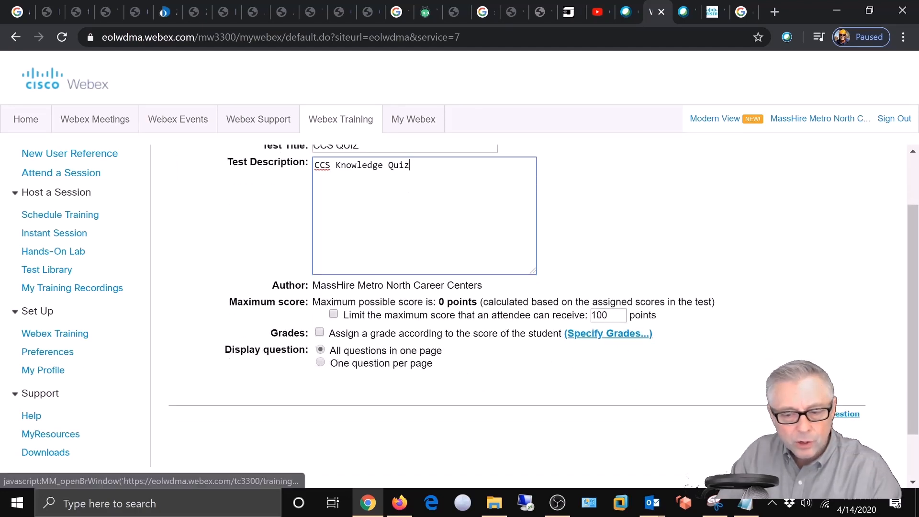
Step: Leave the grade ranges unchanged and begin adding a question to CCS QUIZ
click(598, 338)
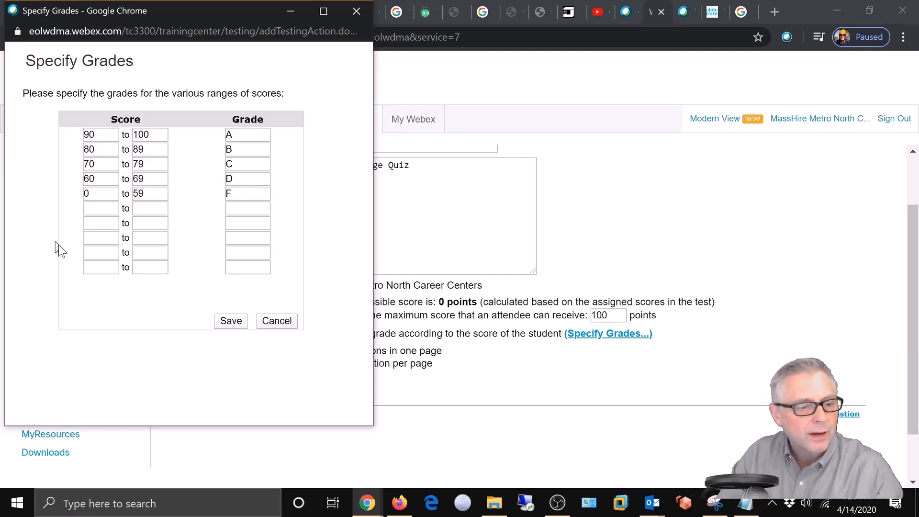
click(277, 322)
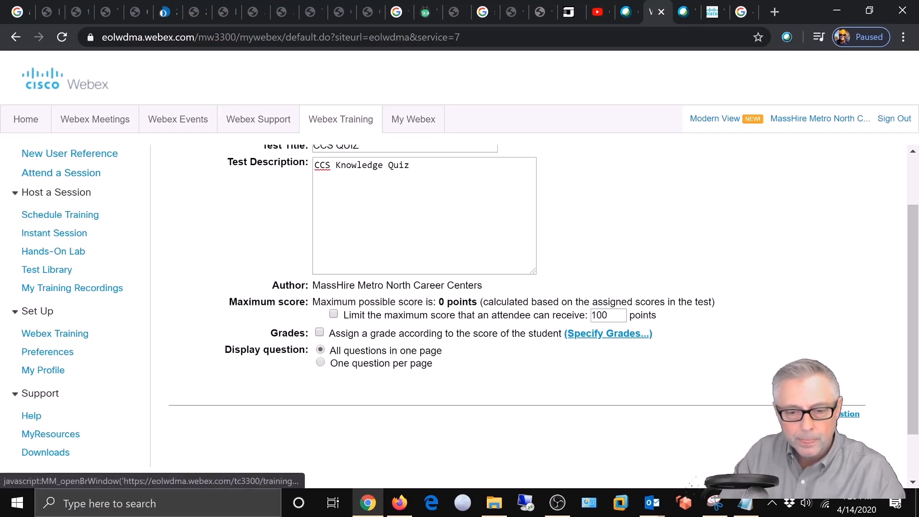
click(844, 414)
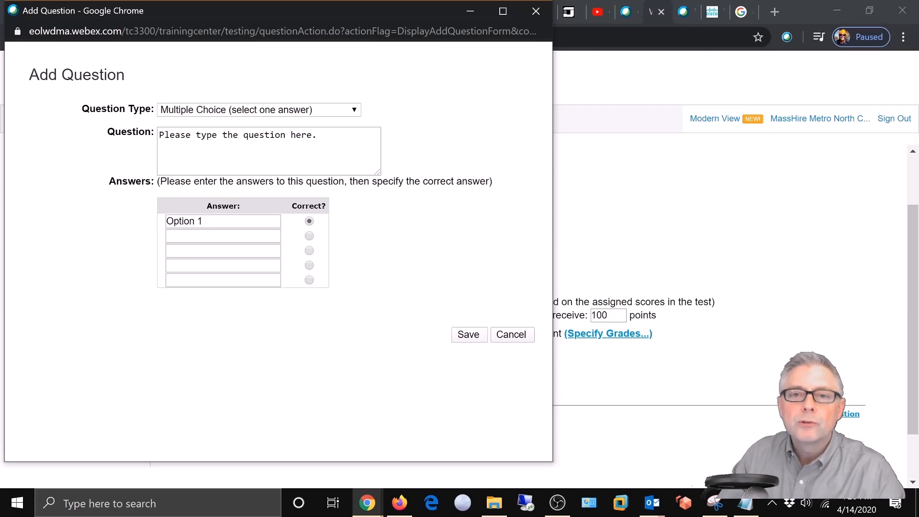
Step: Add a True/False question: 'You will be required to fill out a Labor Market Research information form.'
click(353, 109)
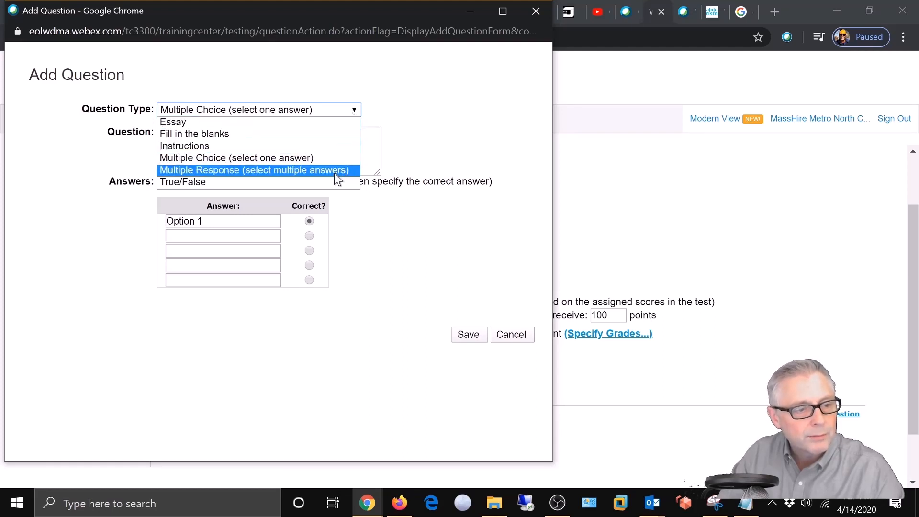
click(186, 183)
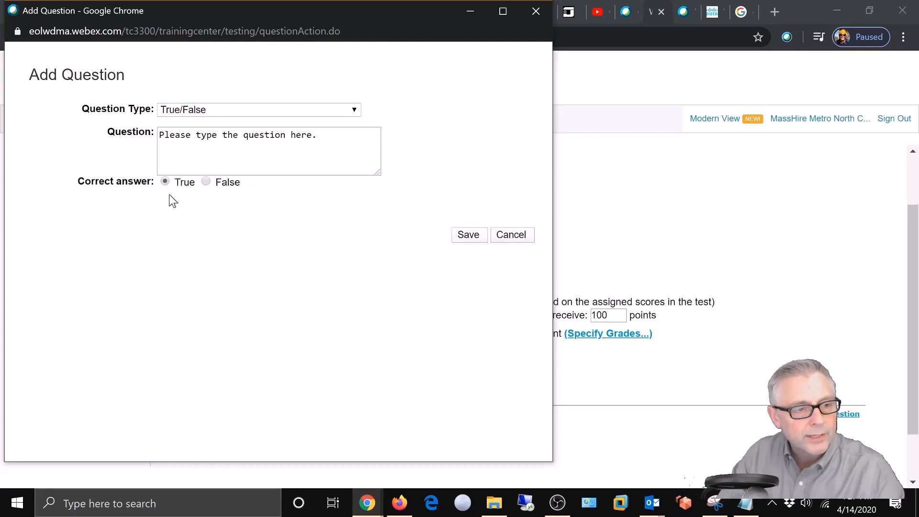
click(241, 128)
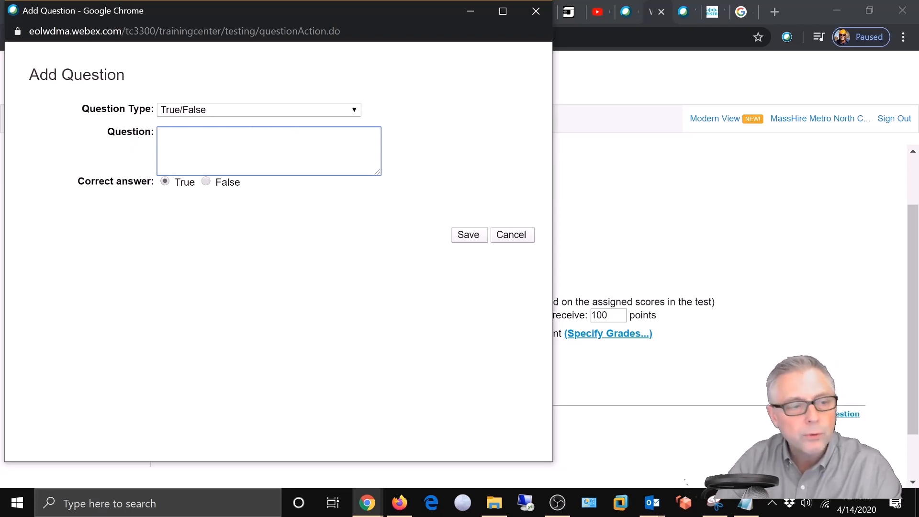
text(You will be )
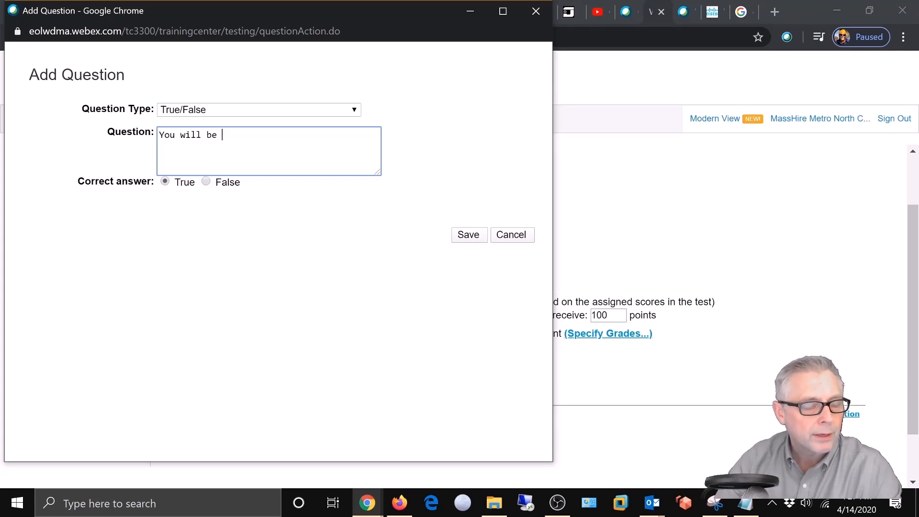
text(required to fill out a Labor Market Research inf)
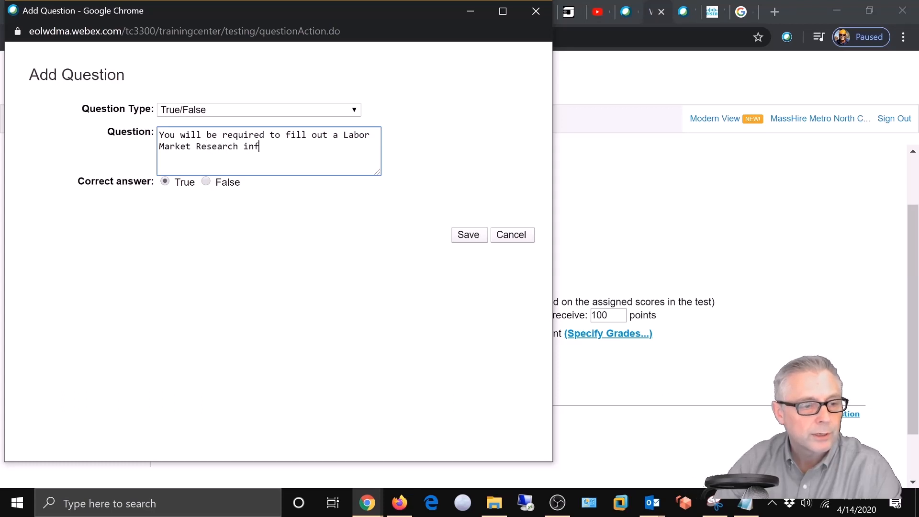
text(ormation form.)
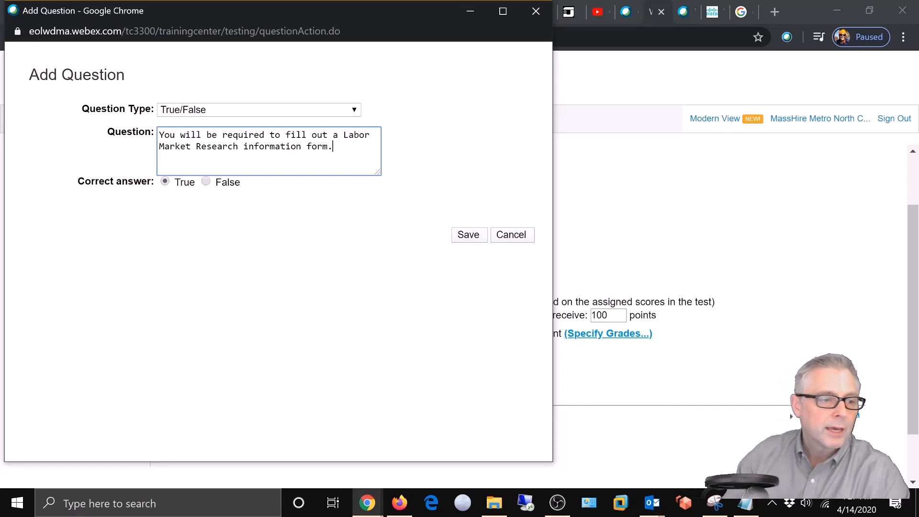
click(473, 234)
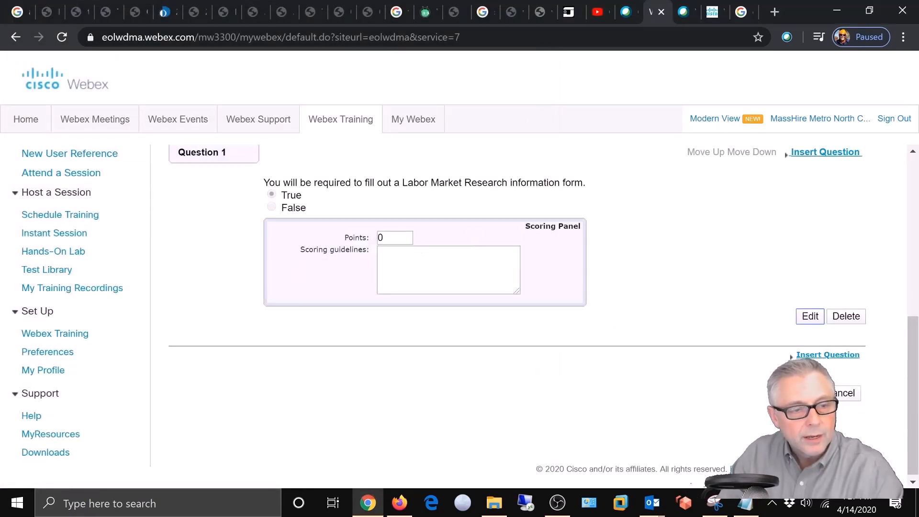
Step: Set the question's points to 100 and save CCS QUIZ as a private test
double_click(381, 238)
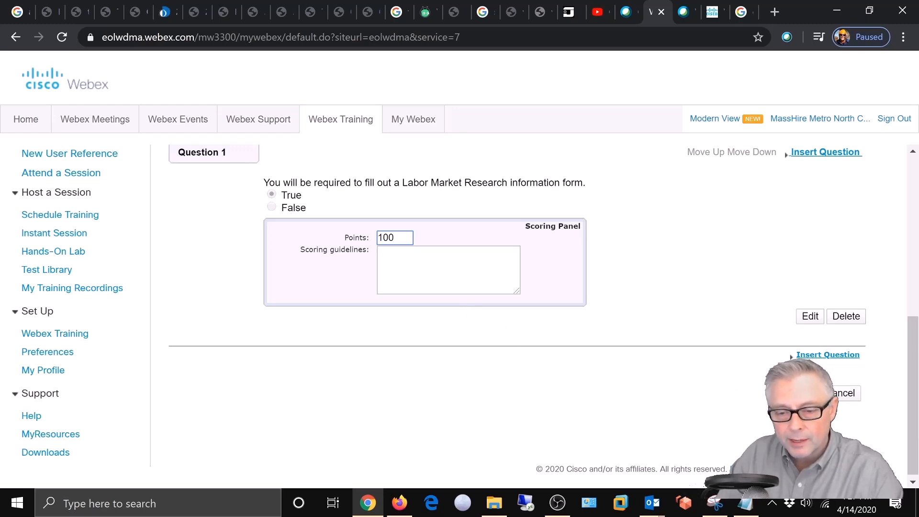
click(803, 392)
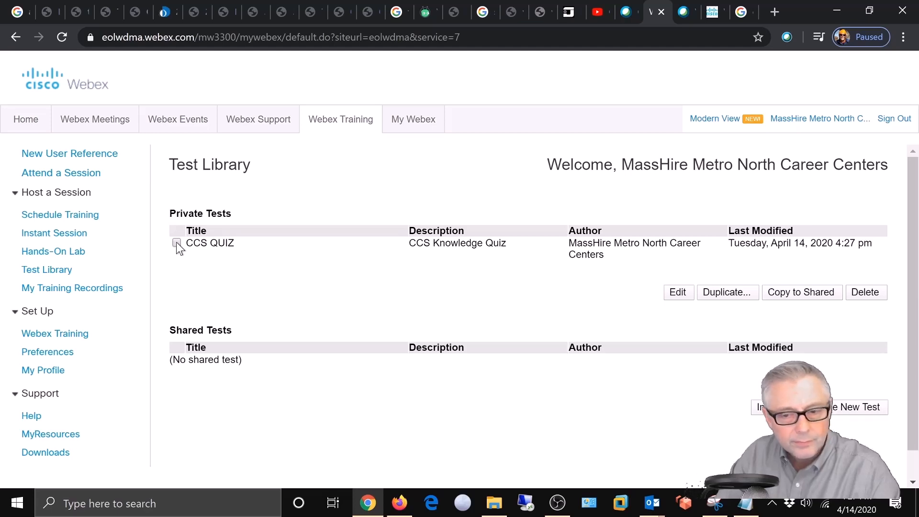
Step: Select CCS QUIZ in the Test Library and open it for editing to show Question 1
click(670, 296)
click(586, 118)
click(177, 243)
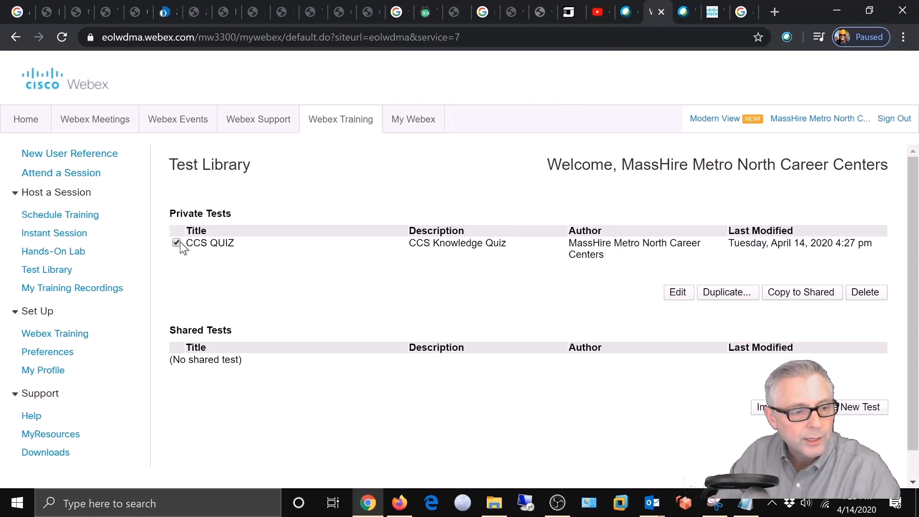
click(678, 292)
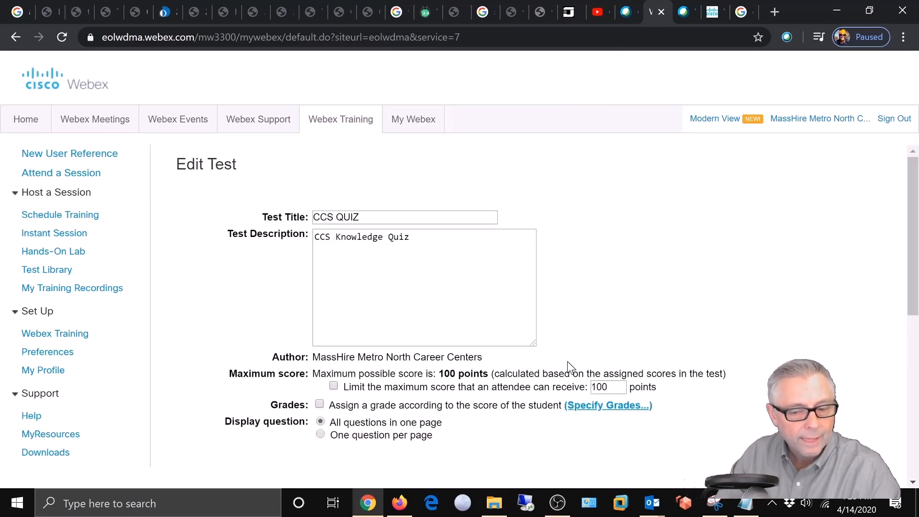
scroll(566, 362, down, 6)
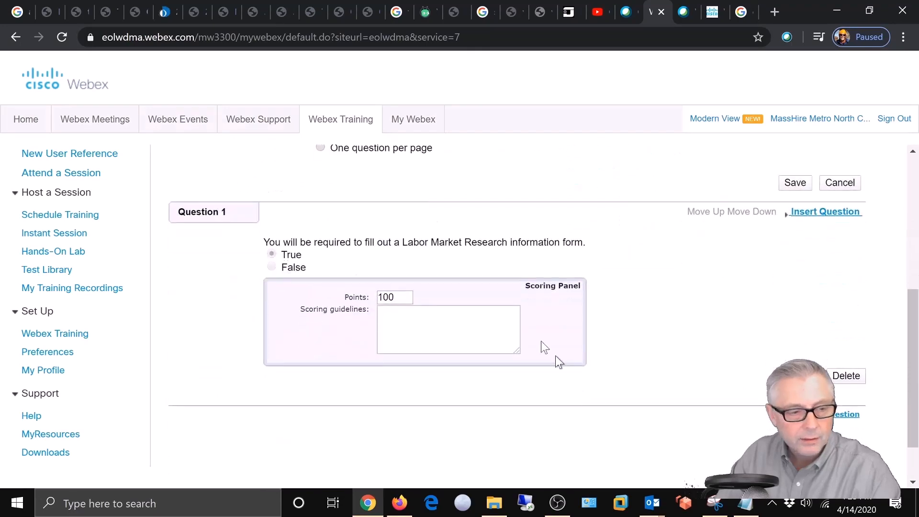
Step: Insert a new question reading 'What is the purpose of JobQuest?'
click(831, 420)
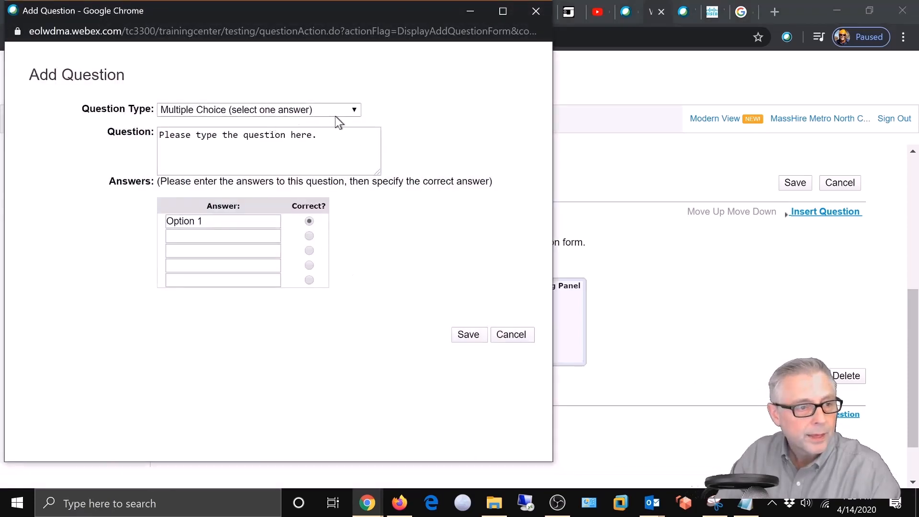
click(270, 143)
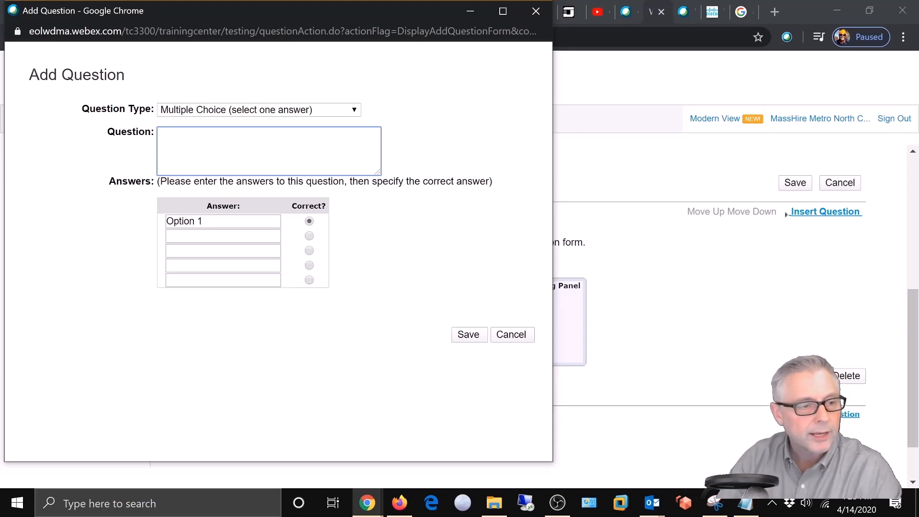
text(J)
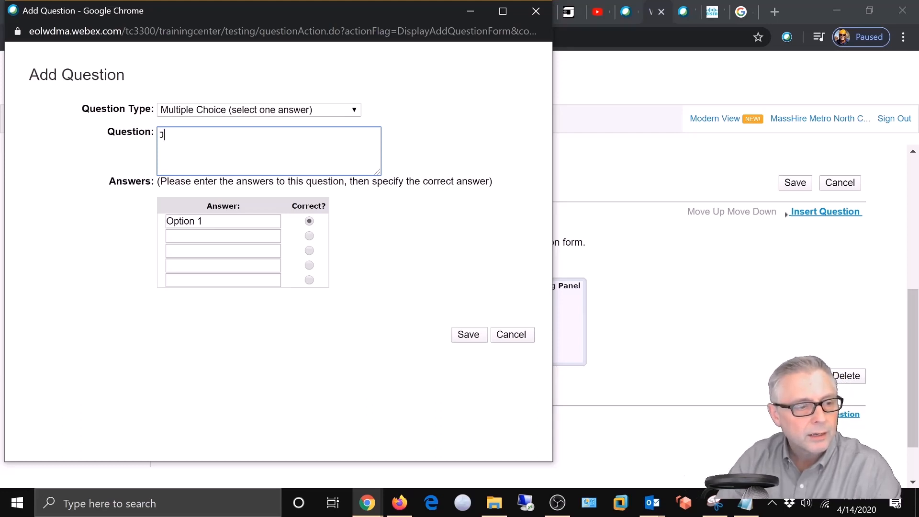
key(BackSpace)
text(What is )
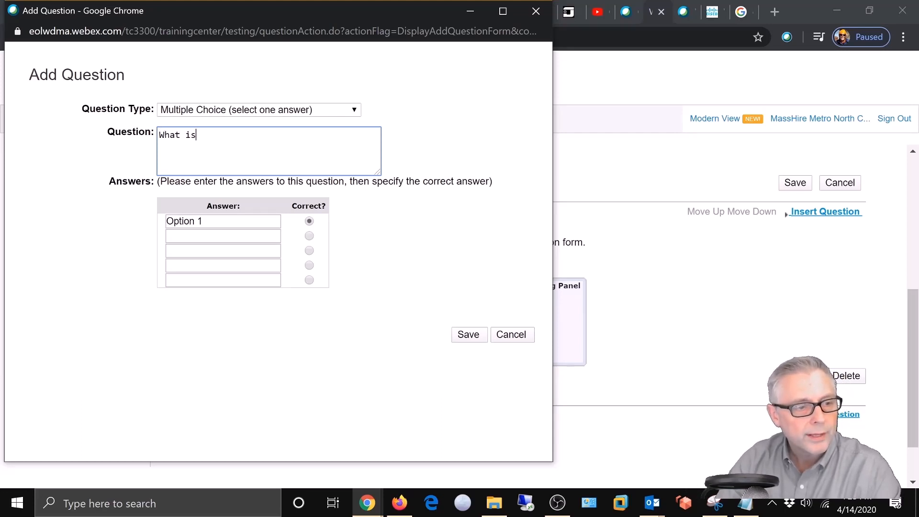
text(JobQ)
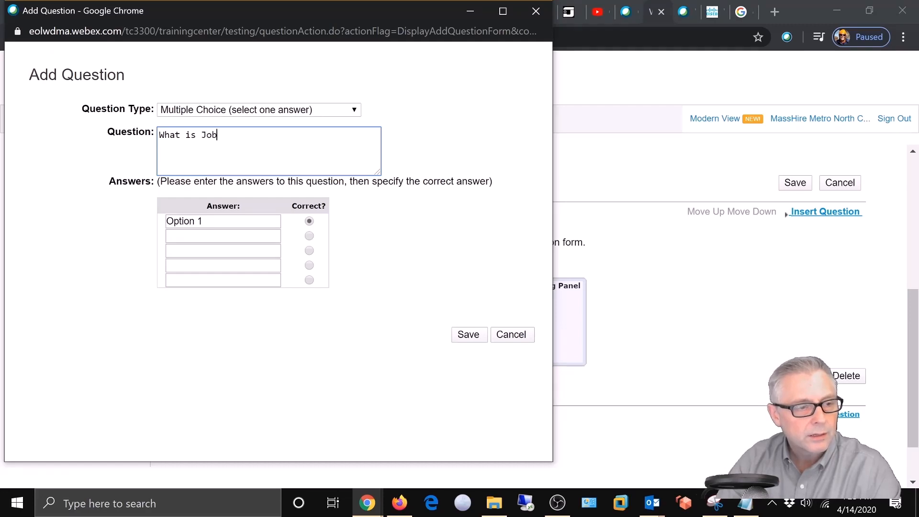
key(BackSpace)
key(BackSpace)
key(BackSpace)
key(BackSpace)
text(the purpose of )
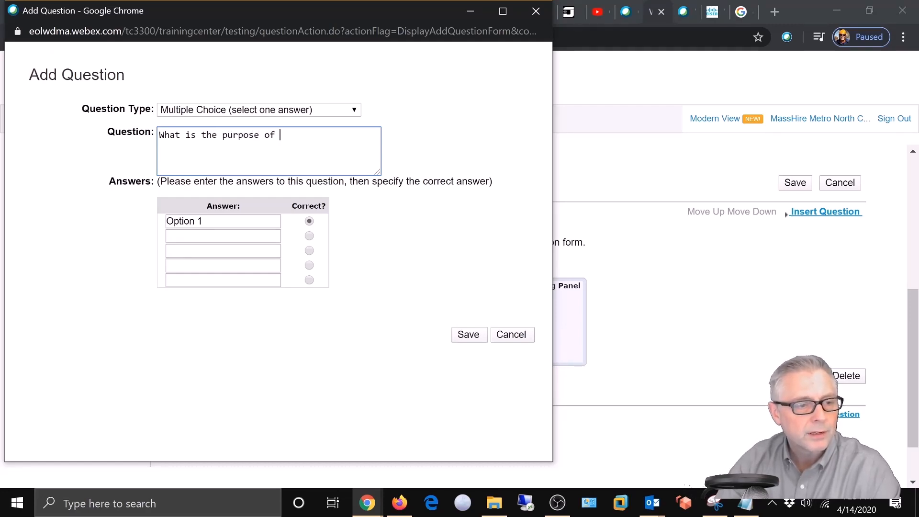
text(JobQuest)
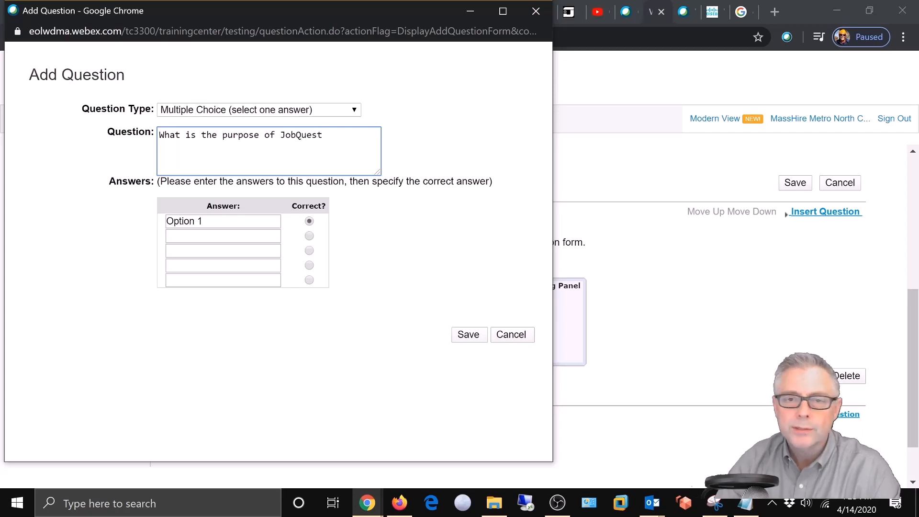
text(?)
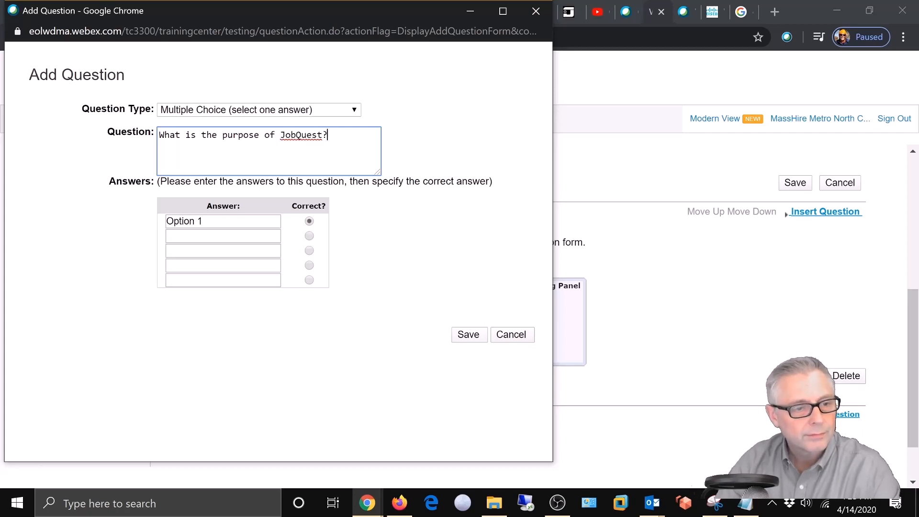
Step: Give the question the answers Job Search and Networking, then save it
key(Tab)
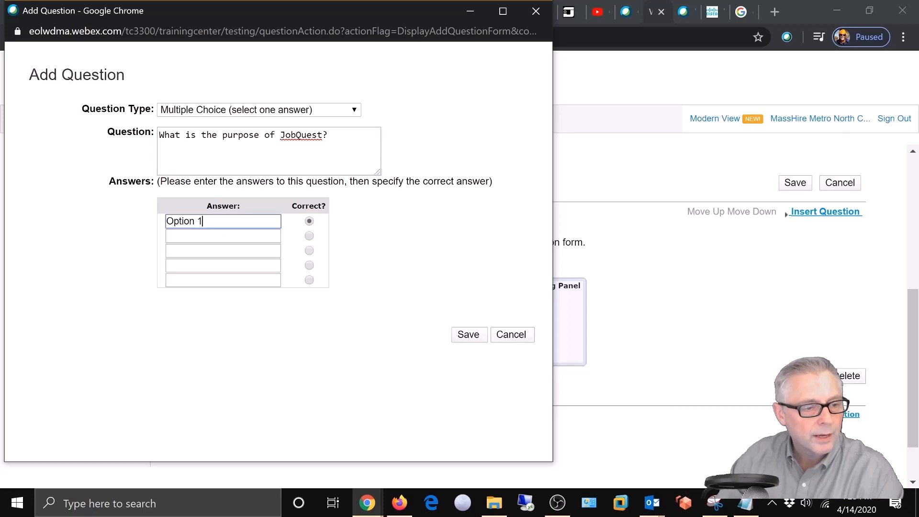
key(BackSpace)
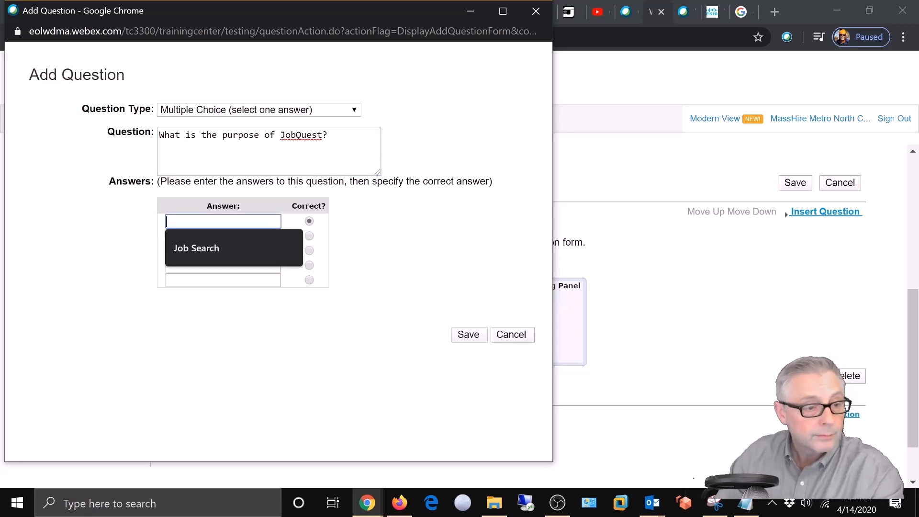
click(188, 248)
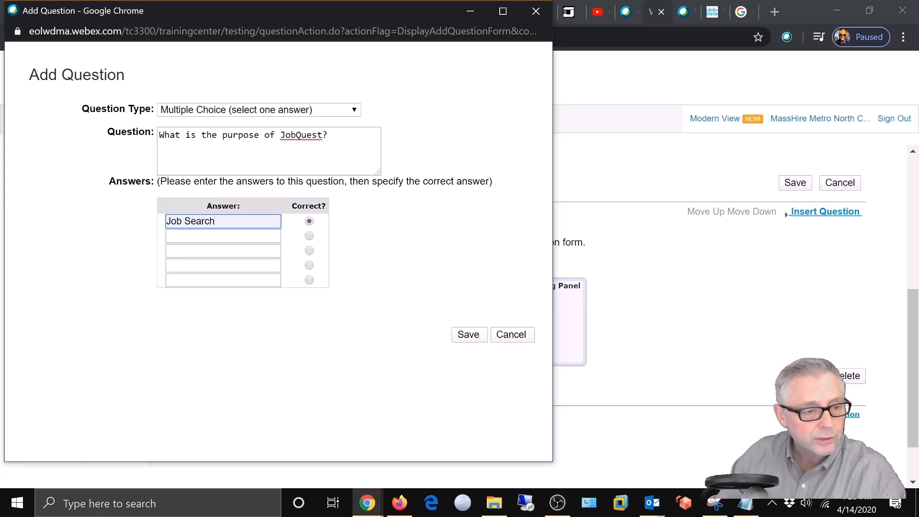
click(191, 236)
click(195, 268)
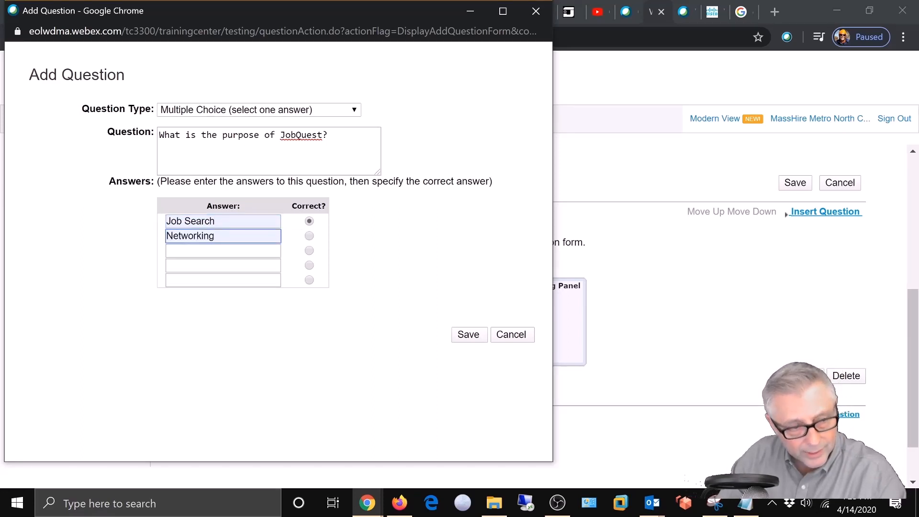
click(468, 336)
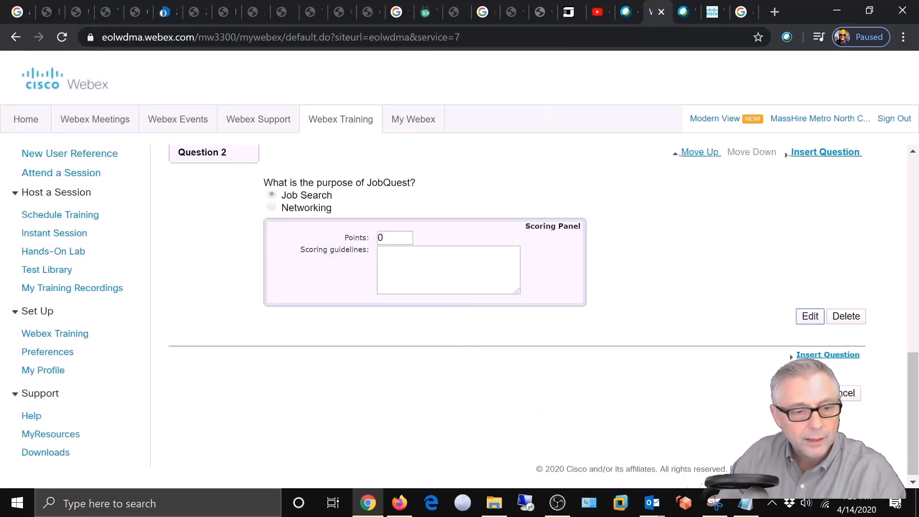
Step: Give Question 2 a score of 100 points and save the CCS QUIZ test
double_click(394, 237)
text(100)
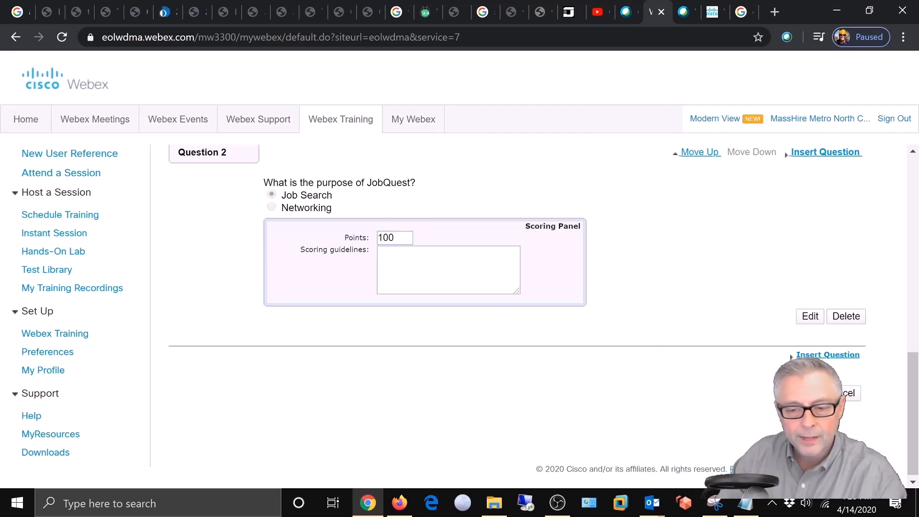
click(808, 393)
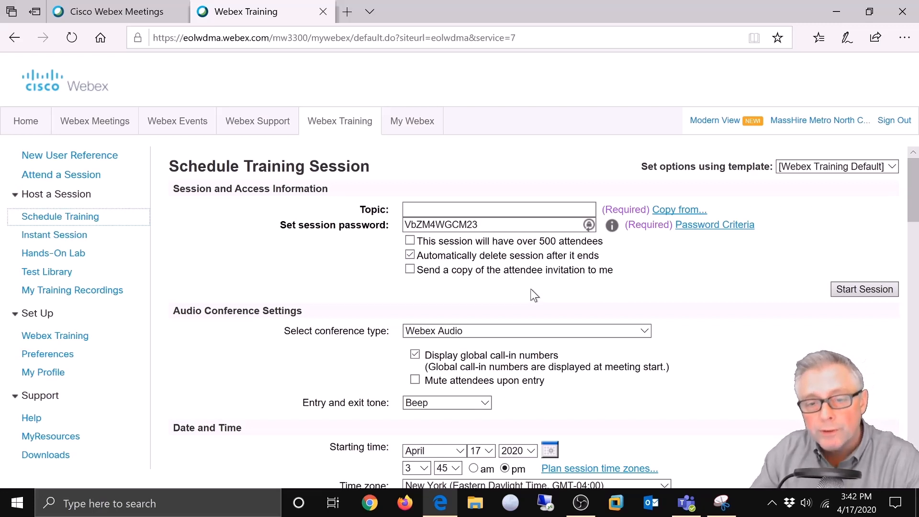
Step: Keep the [Webex Training Default] template and enter the topic 'Career Center Seminar'
click(890, 167)
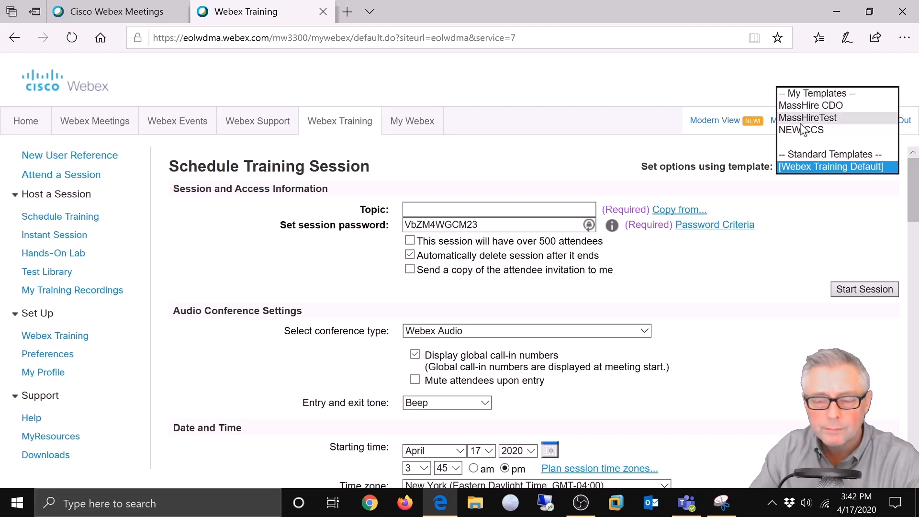
click(804, 167)
key(Tab)
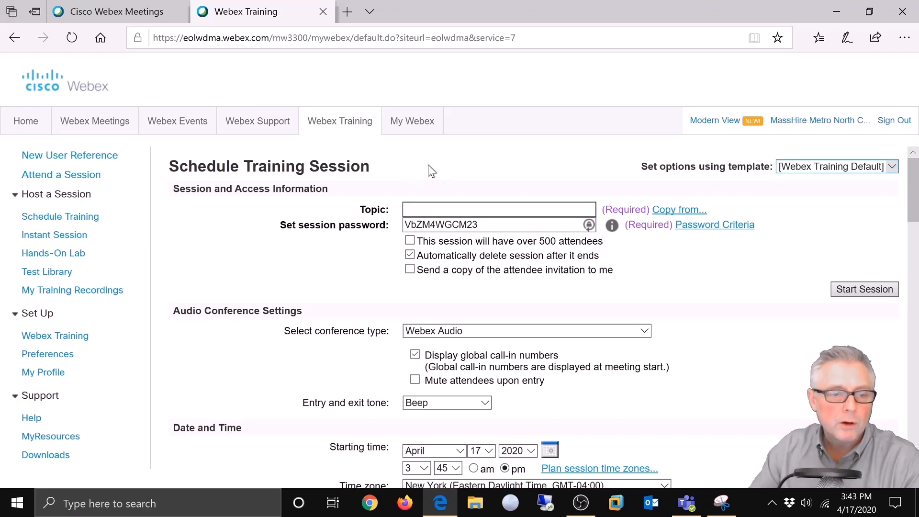
text(Car)
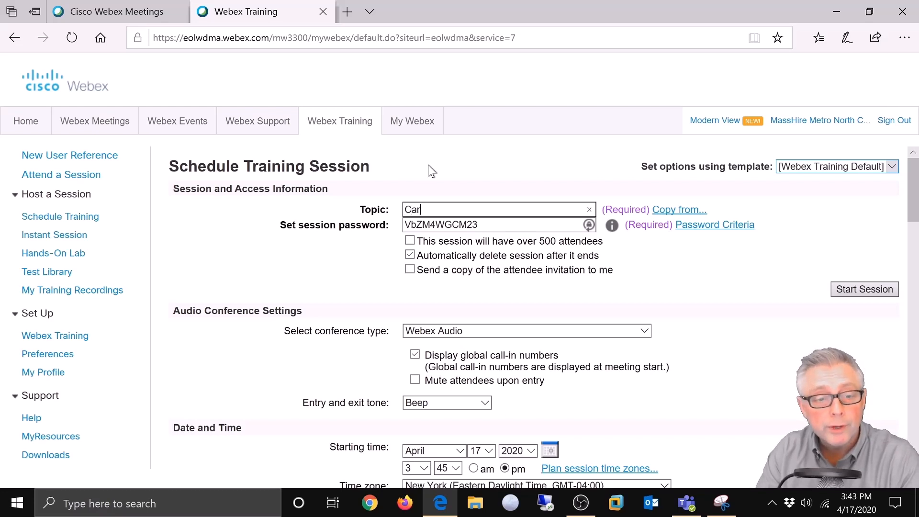
text(eer Centra)
key(BackSpace)
key(BackSpace)
key(BackSpace)
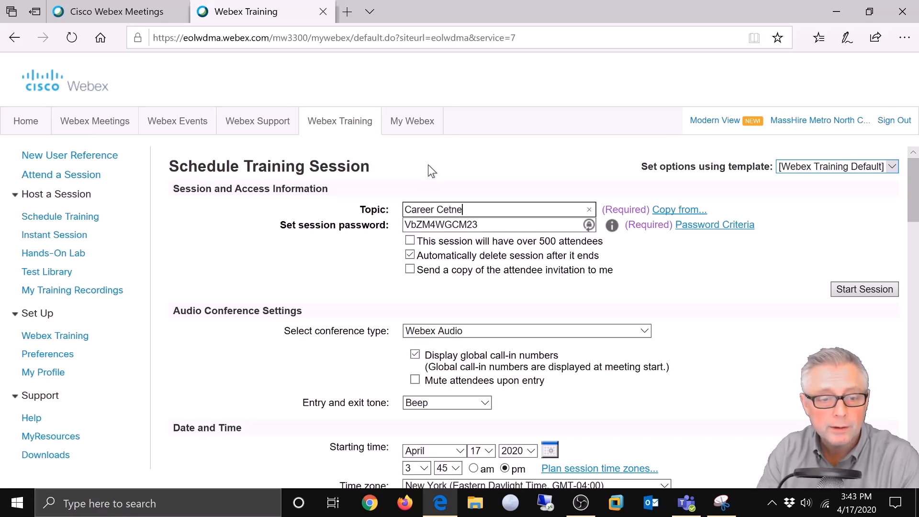
text(ter Seminar)
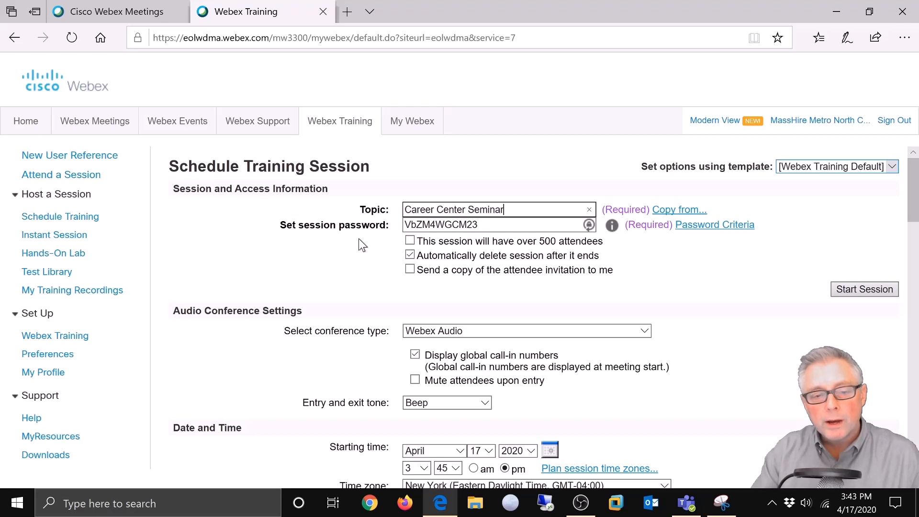
Step: Regenerate the session password three times to get a fresh one
click(589, 225)
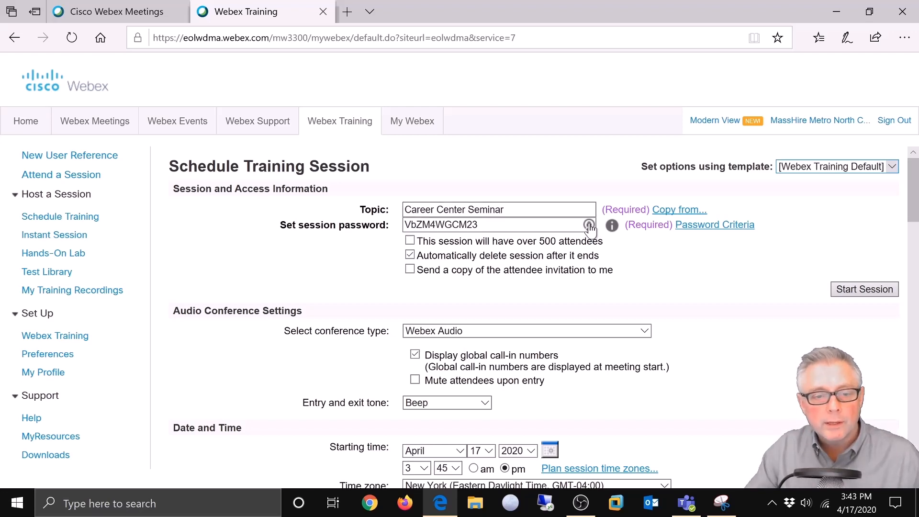
click(589, 225)
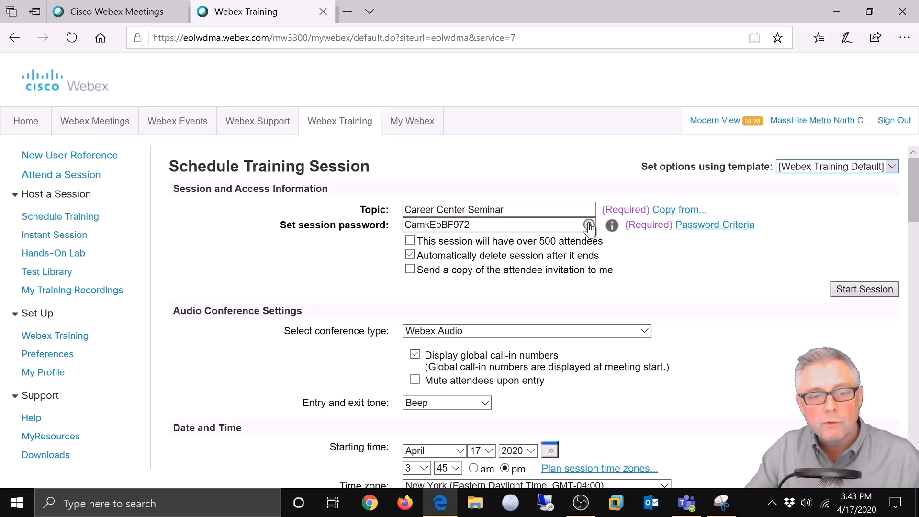
click(589, 226)
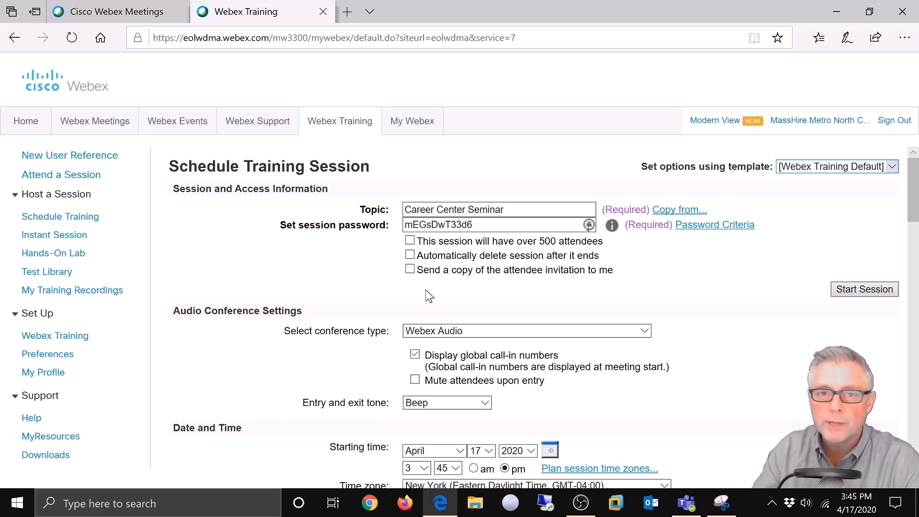
Step: Turn on 'Mute attendees upon entry' in the audio settings
scroll(428, 290, down, 1)
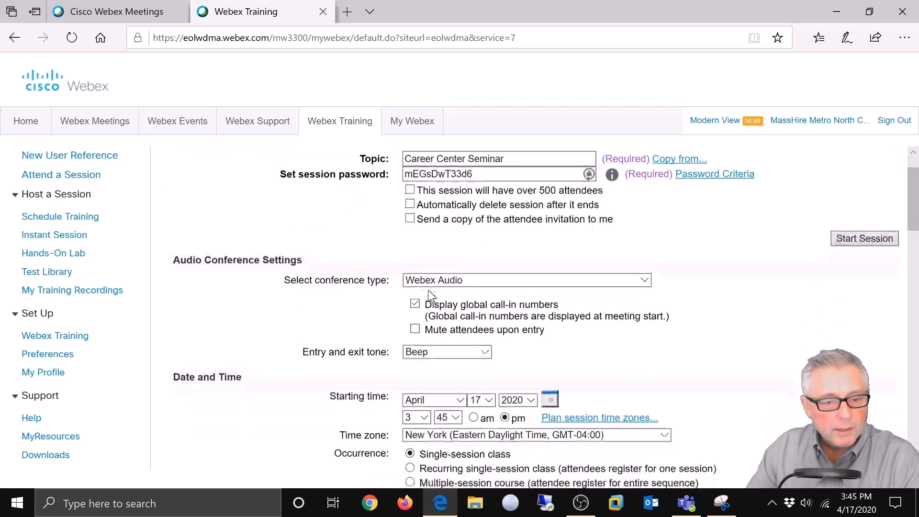
scroll(427, 278, down, 1)
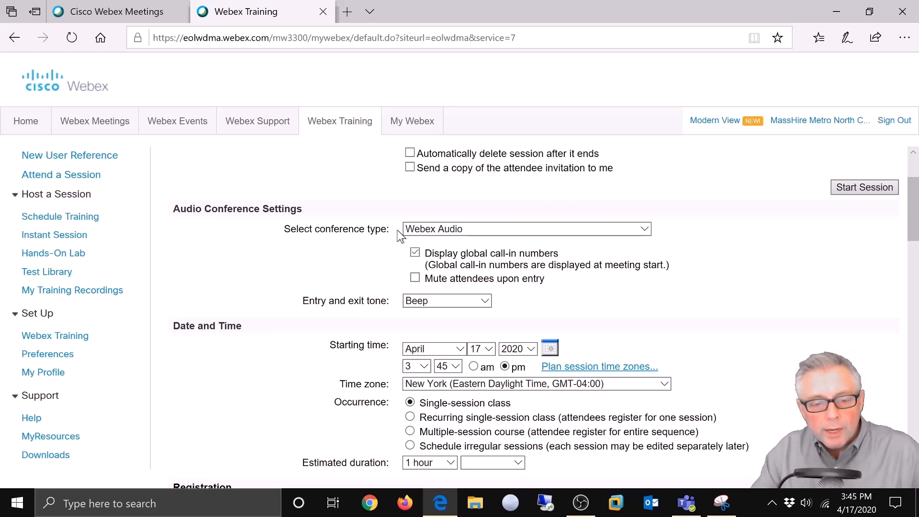
click(415, 278)
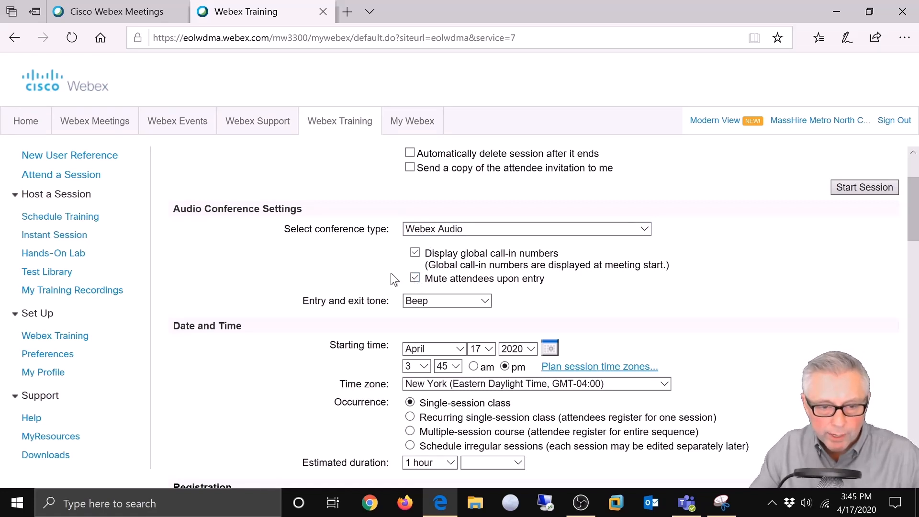
Step: Set the entry and exit tone to 'No Tone'
scroll(343, 269, down, 1)
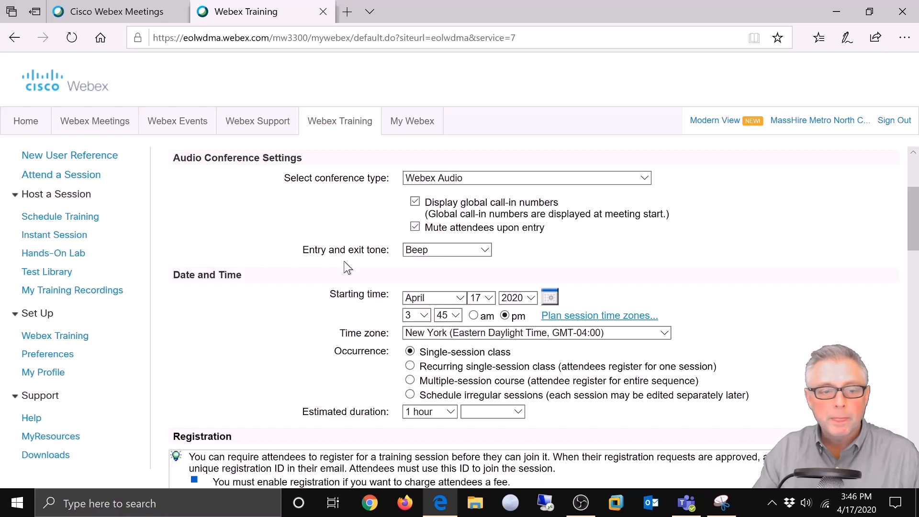
click(486, 251)
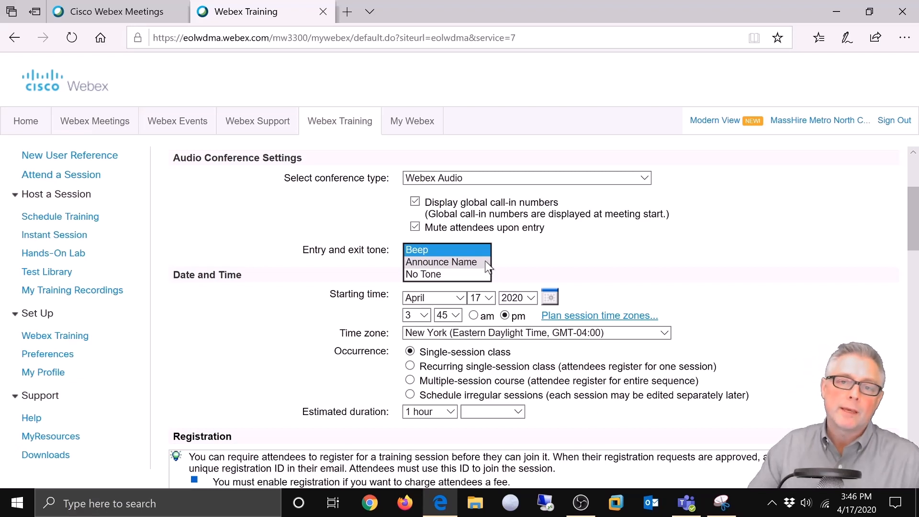
click(465, 273)
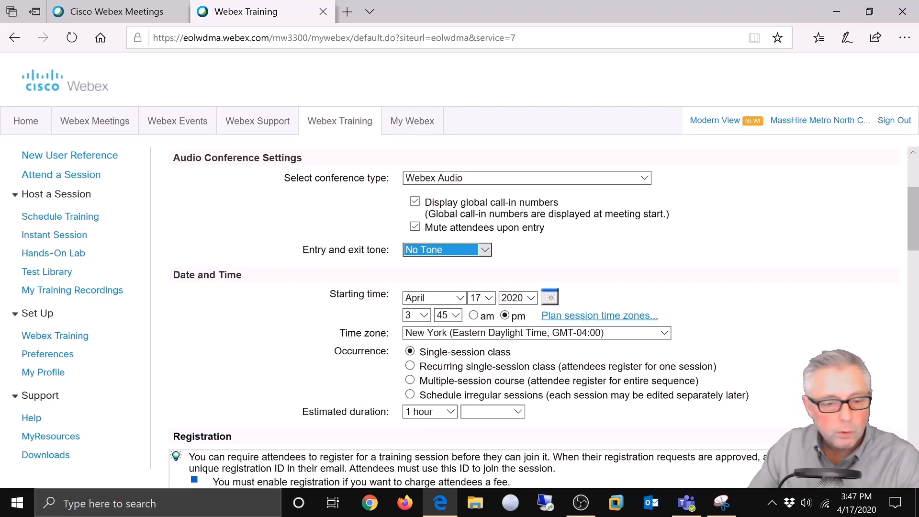
Step: Set the start to April 18, 10 am and choose 'Recurring single-session class'
click(489, 298)
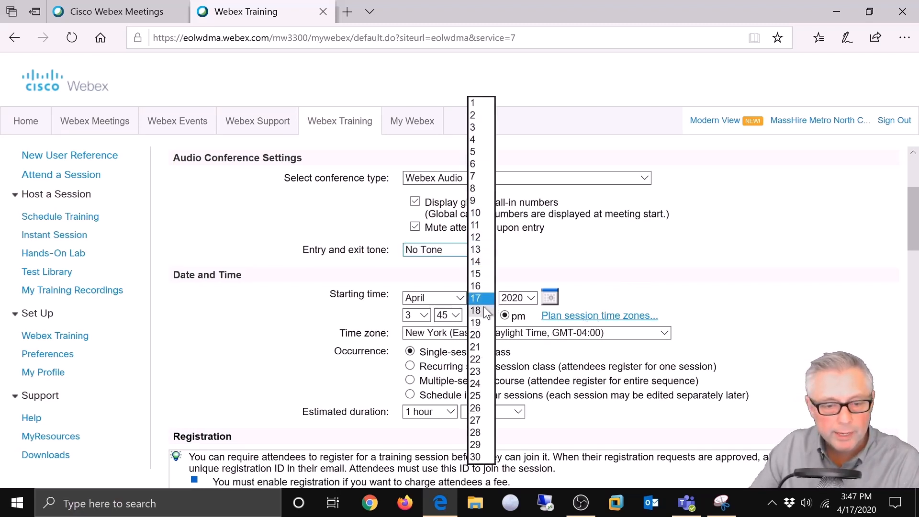
click(490, 304)
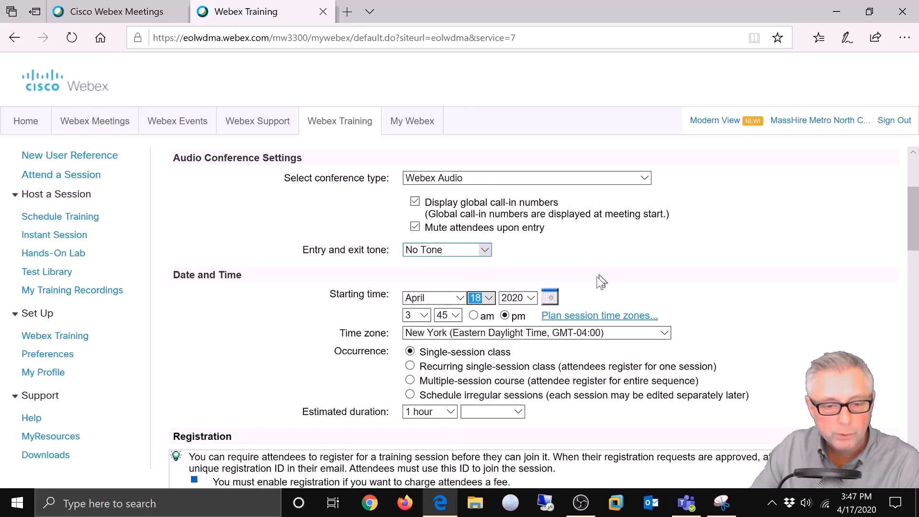
click(423, 314)
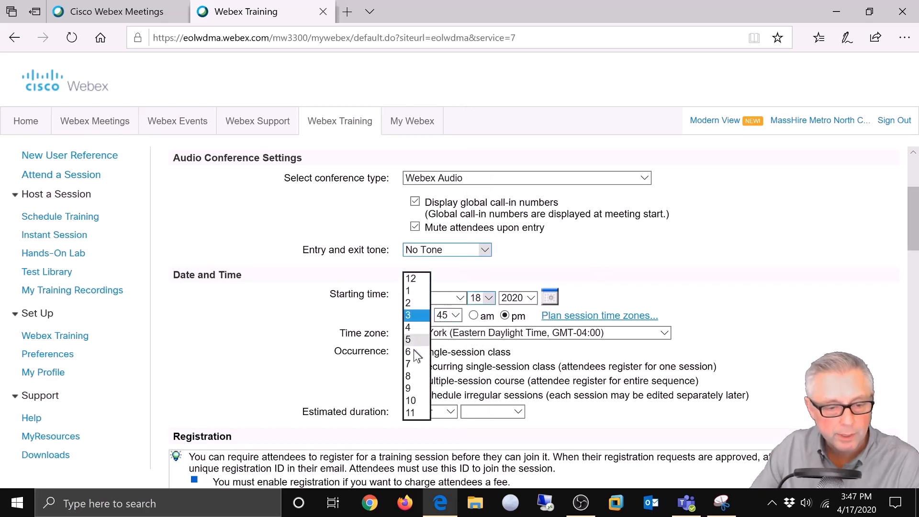
click(411, 400)
click(473, 315)
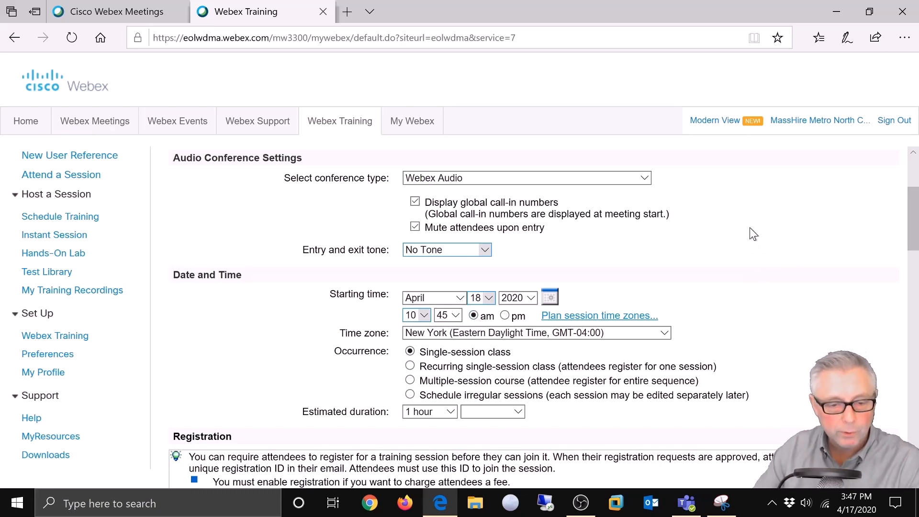
scroll(620, 342, down, 1)
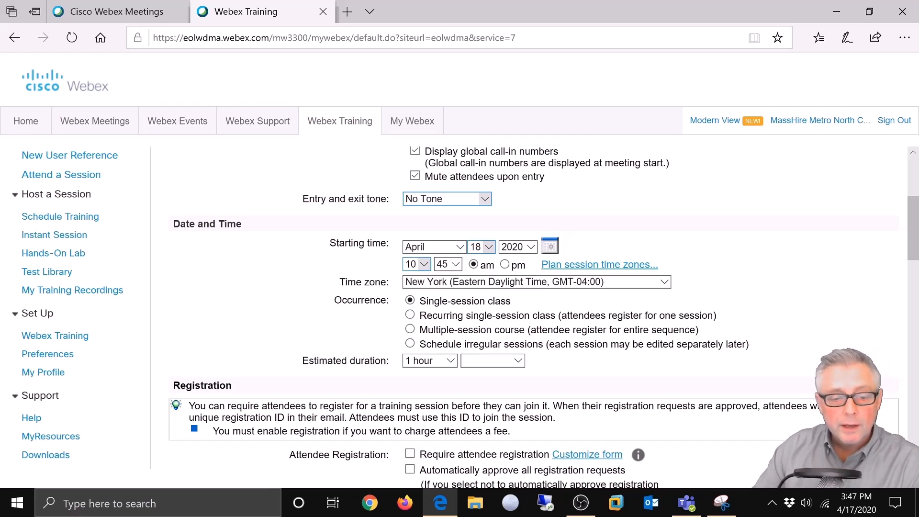
click(410, 316)
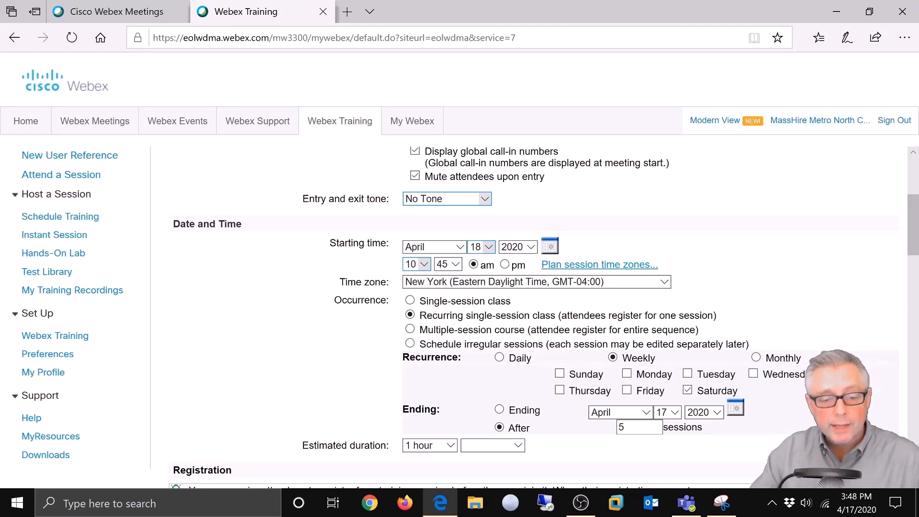
Step: Preview the Multiple-session course and irregular sessions options, then return to Single-session class
click(410, 330)
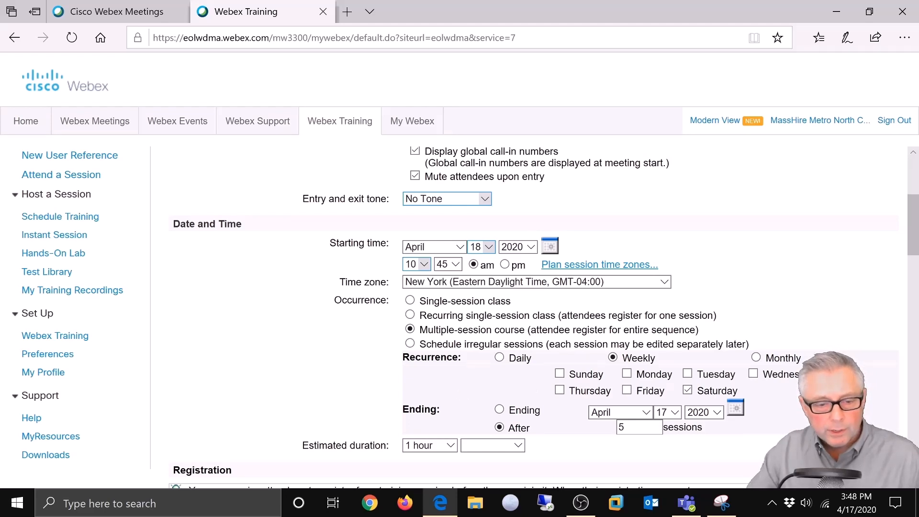
click(410, 344)
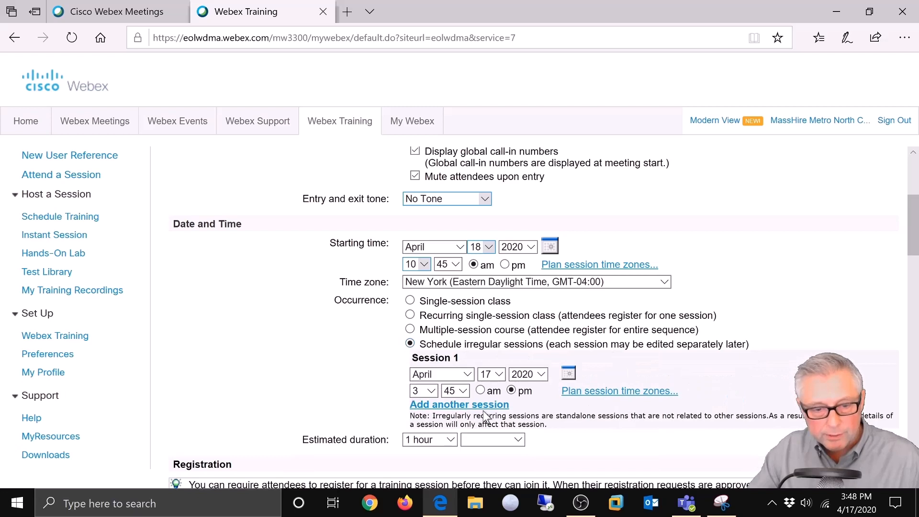
click(410, 300)
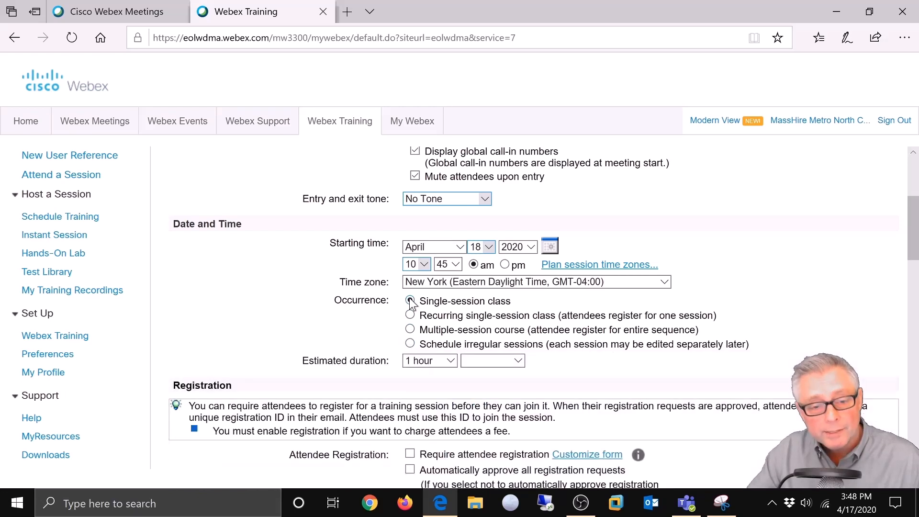
Step: Choose '3 hours' as the estimated duration, then scroll to Registration
click(451, 361)
click(443, 362)
scroll(612, 358, down, 3)
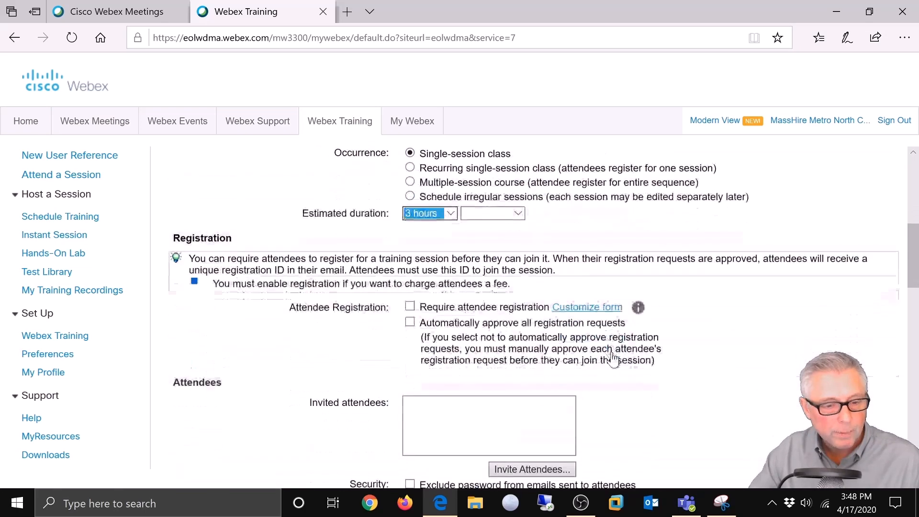
scroll(693, 375, down, 1)
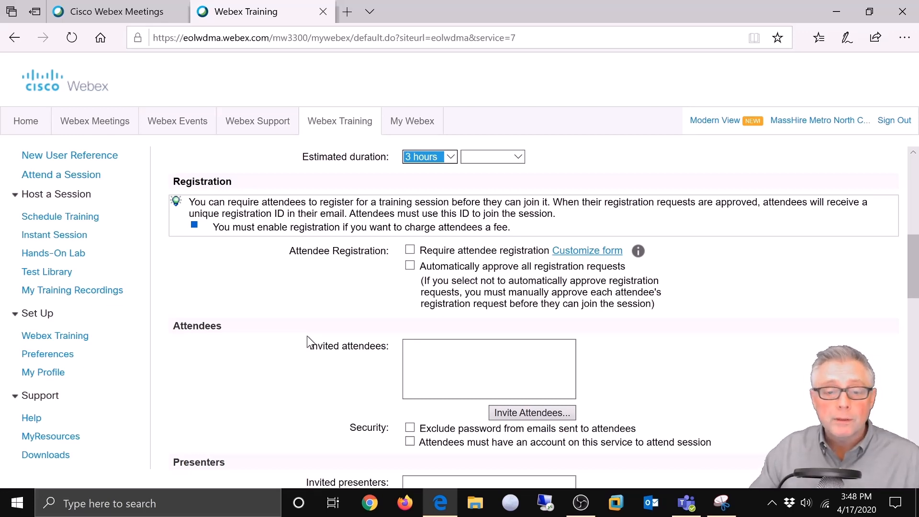
Step: Tick 'Require attendee registration'
click(410, 249)
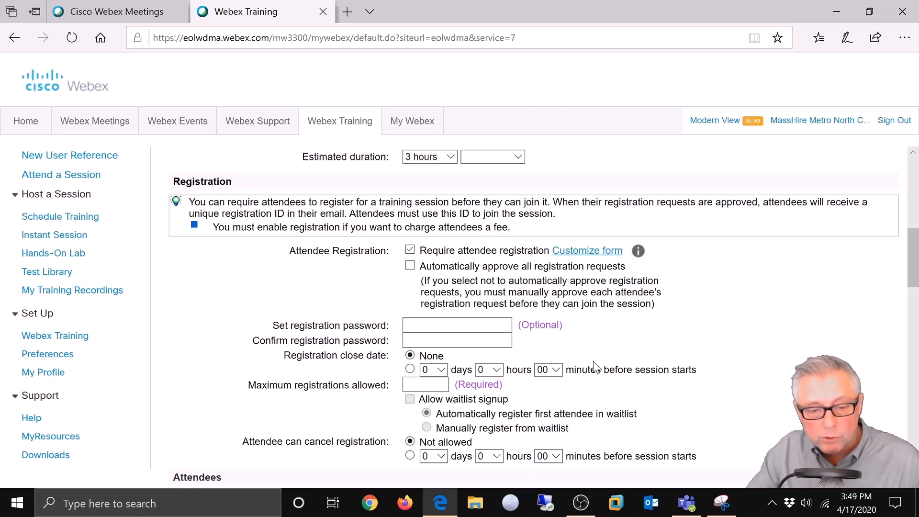
Step: Open Customize form for registration and start adding a Text Box field
click(574, 254)
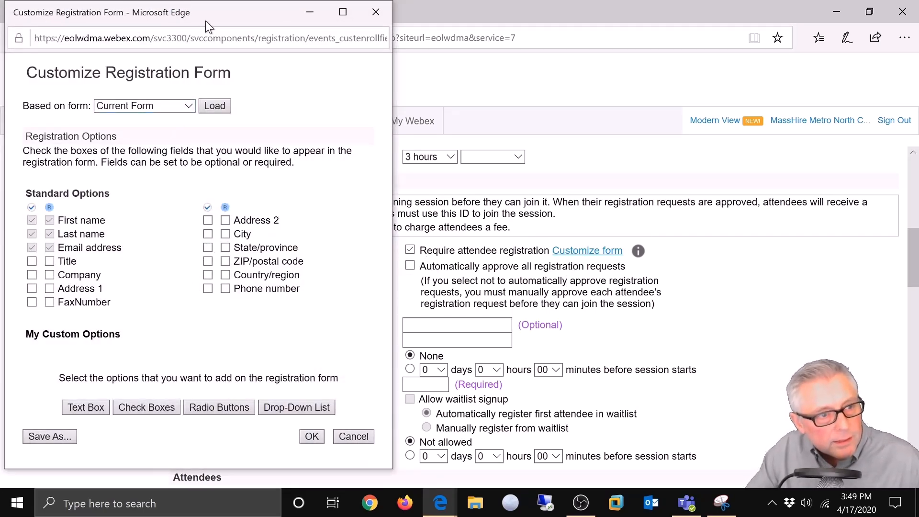
drag(208, 15, 240, 12)
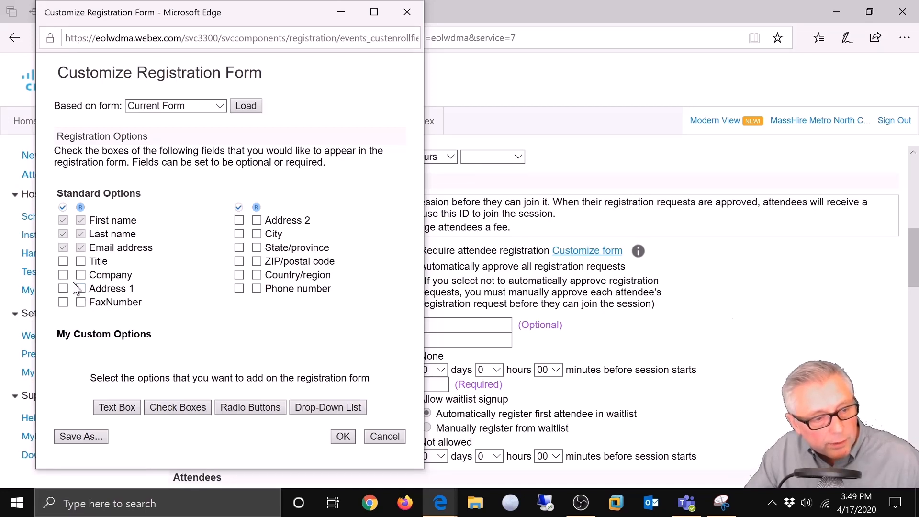
click(113, 406)
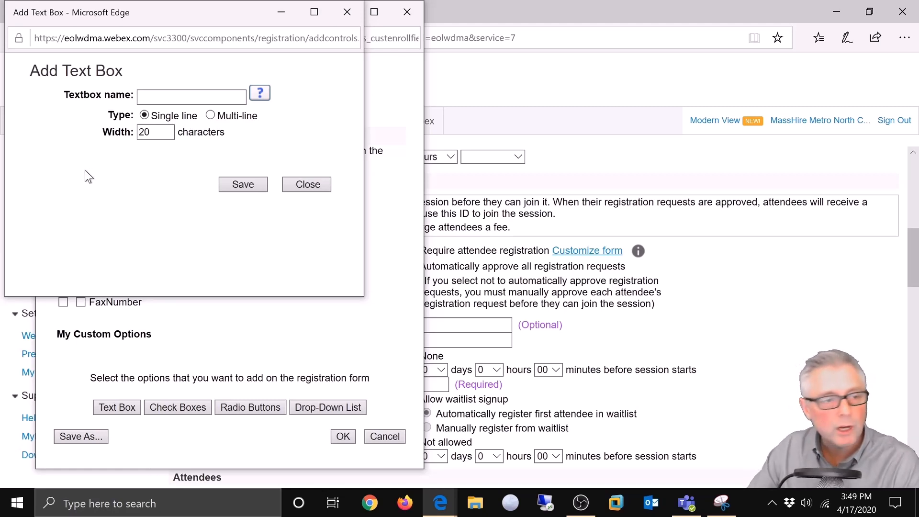
Step: Name the new text box 'Job Seeker ID', set its width to 10, and save
click(144, 96)
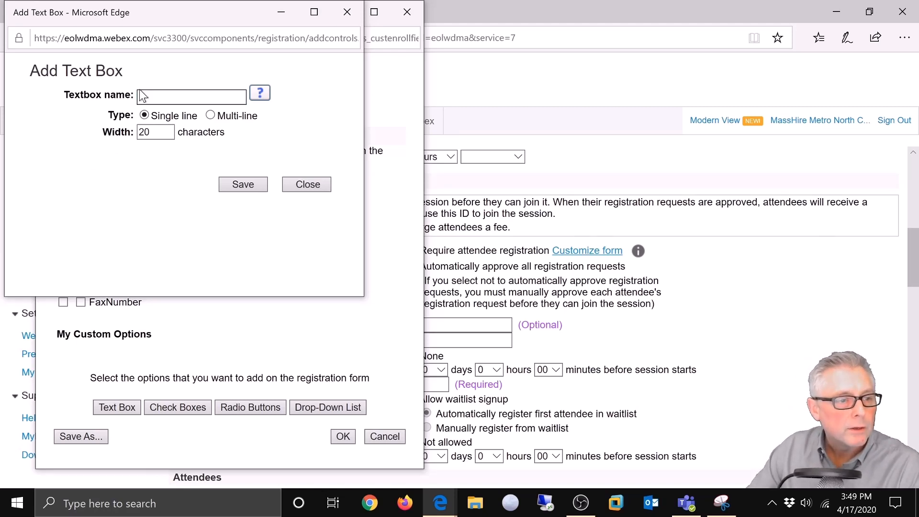
text(Job Seeker ID)
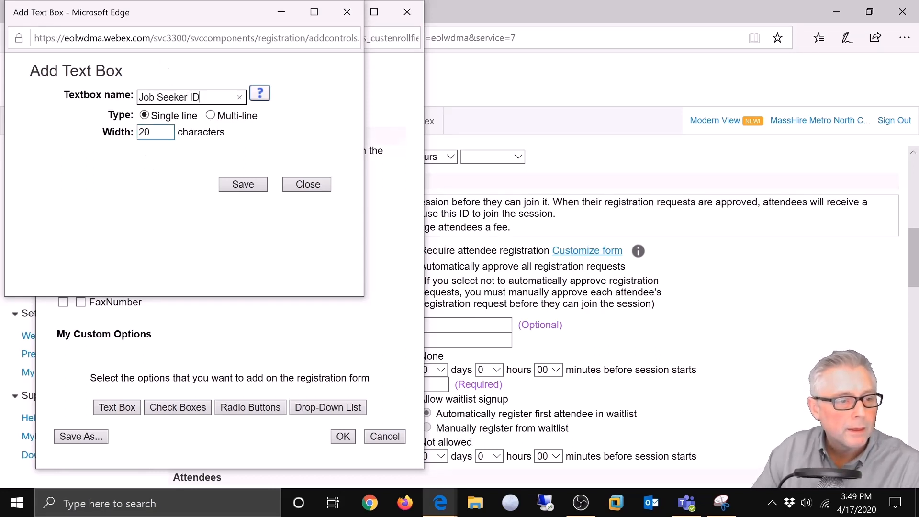
click(157, 133)
drag(157, 133, 130, 133)
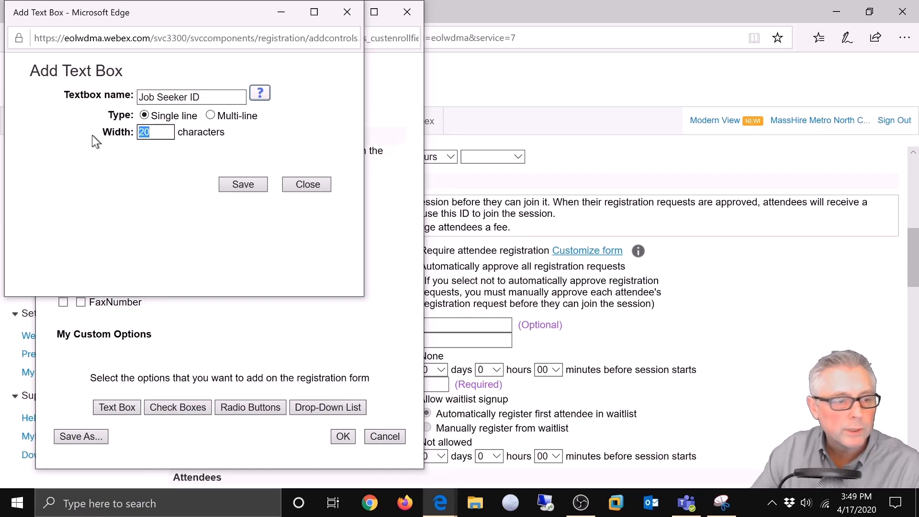
text(10)
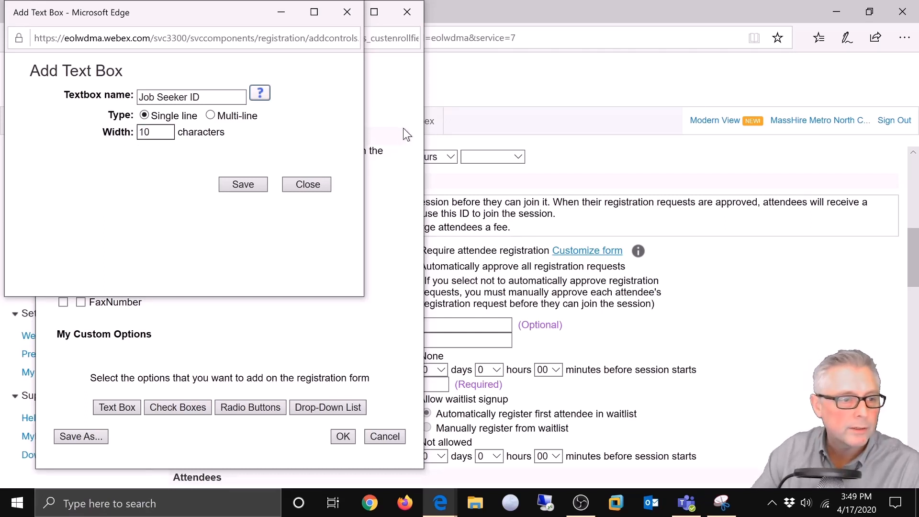
click(231, 183)
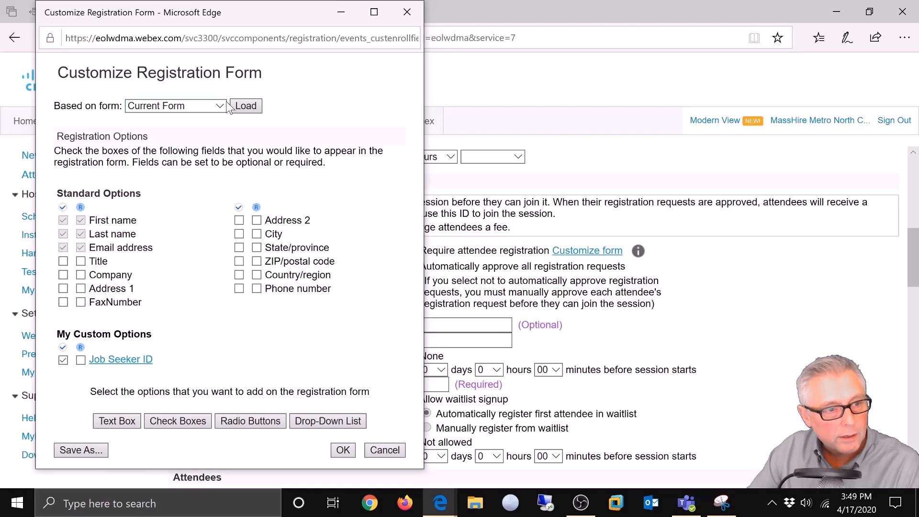
Step: Save the registration form as Form 4 described 'Job Seeker ID' and confirm it's selected
click(89, 451)
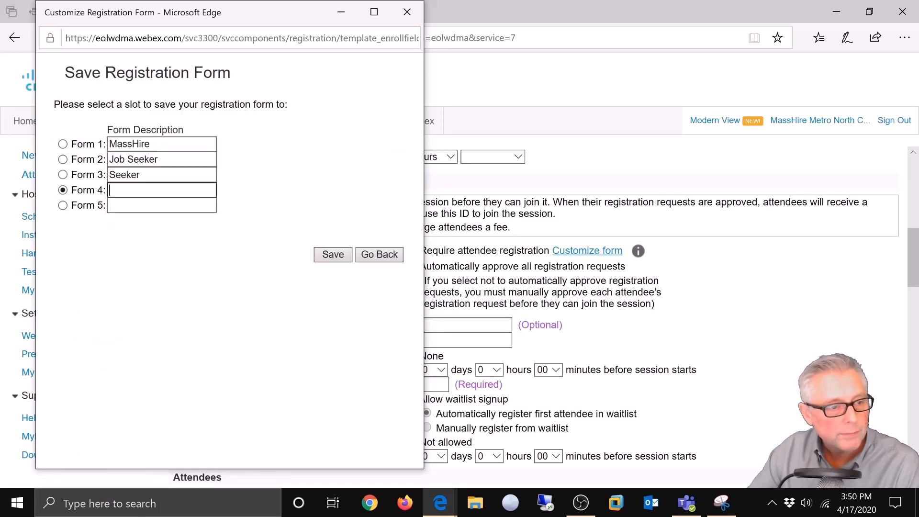
text(J)
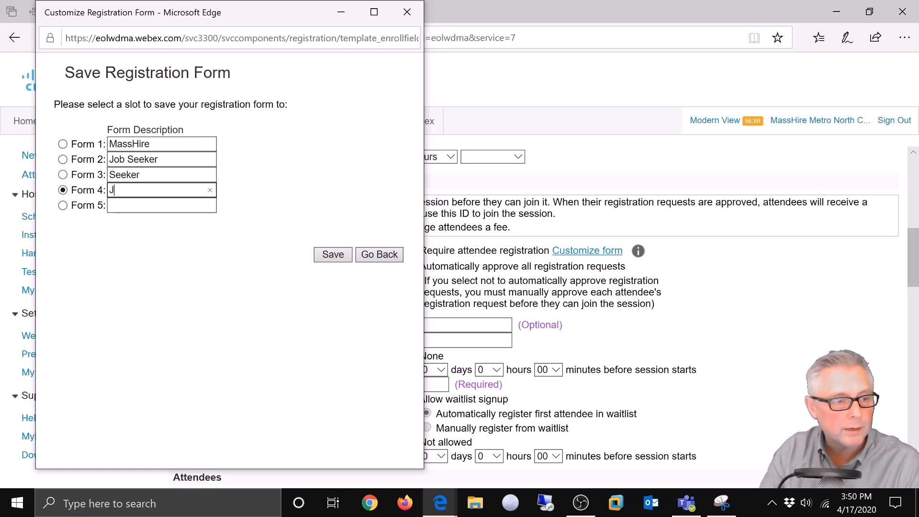
text(ob Seeker ID)
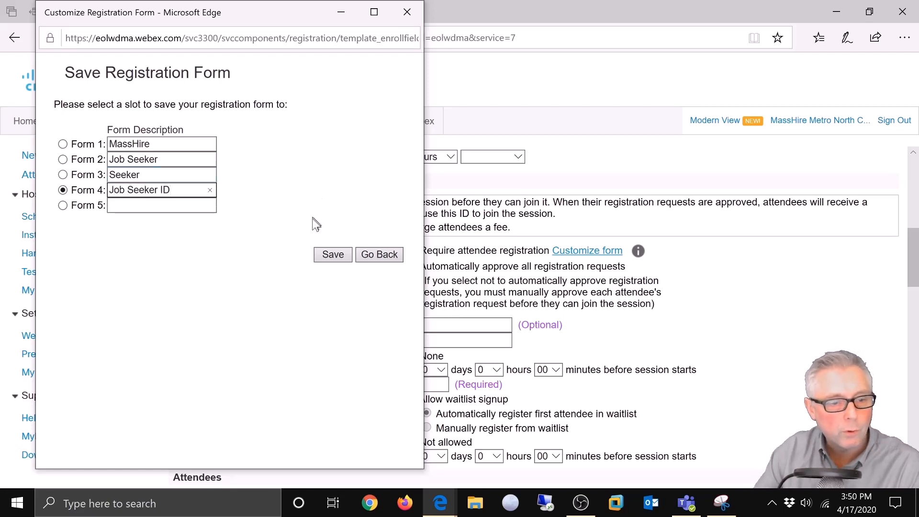
click(331, 254)
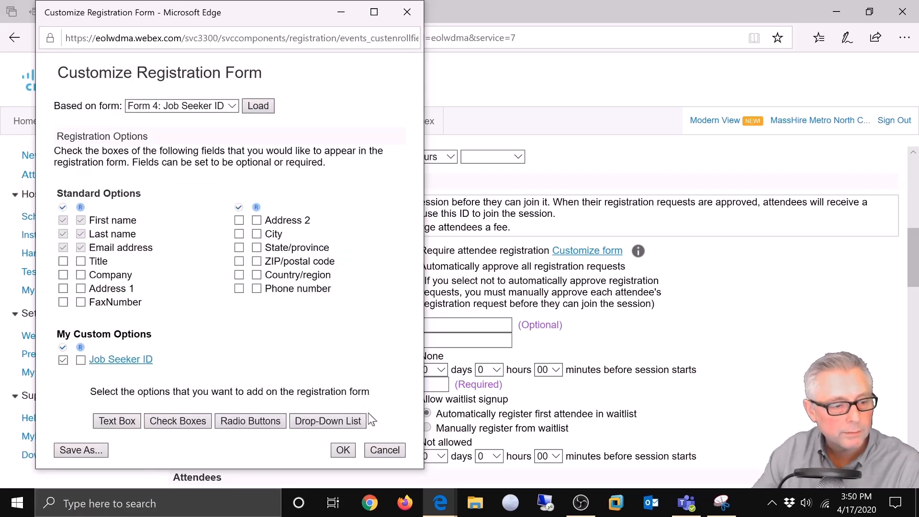
click(232, 105)
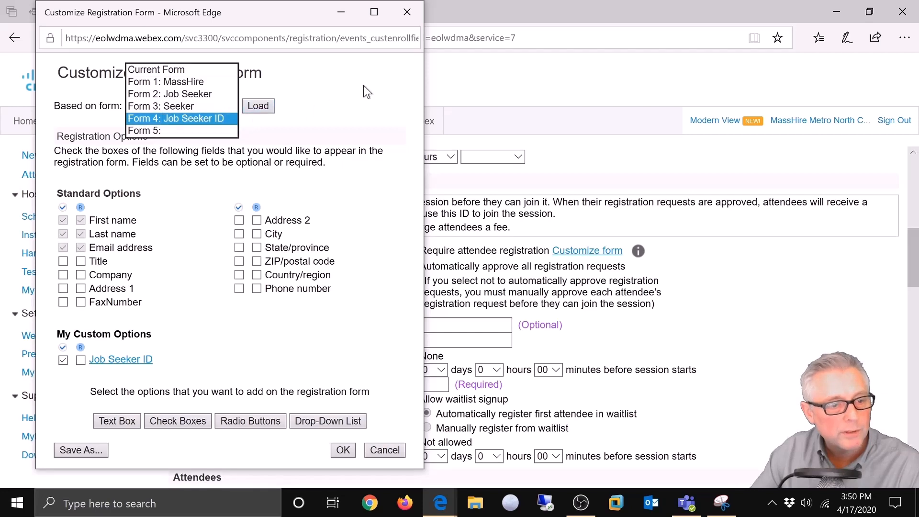
click(359, 118)
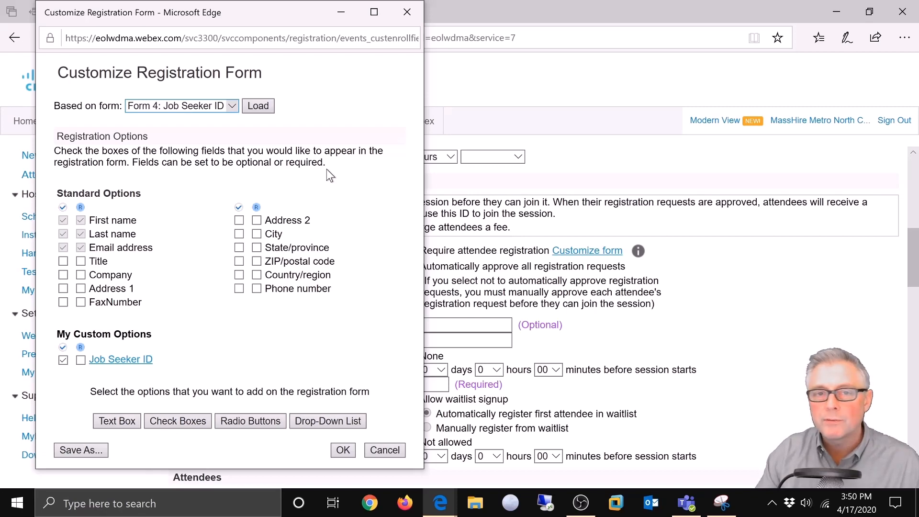
Step: Close the form editor, untick required registration, and bring up Invite Attendees
click(407, 11)
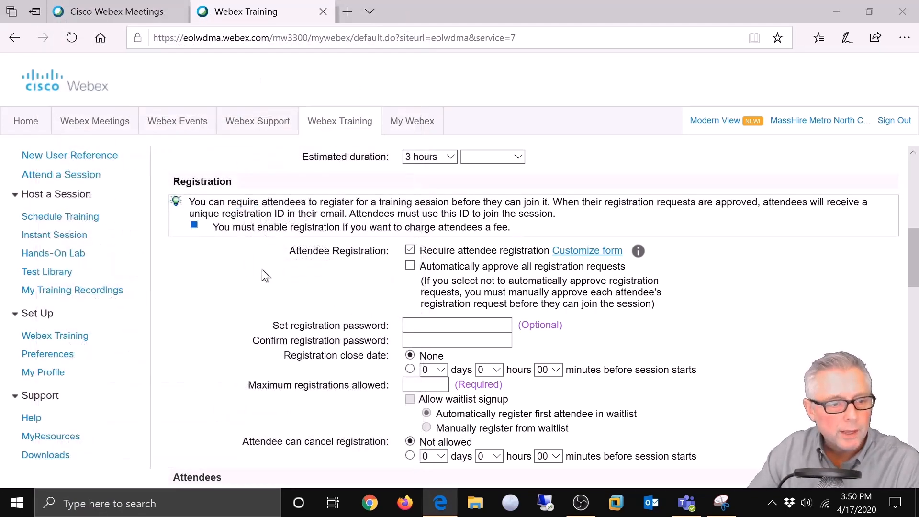
click(410, 250)
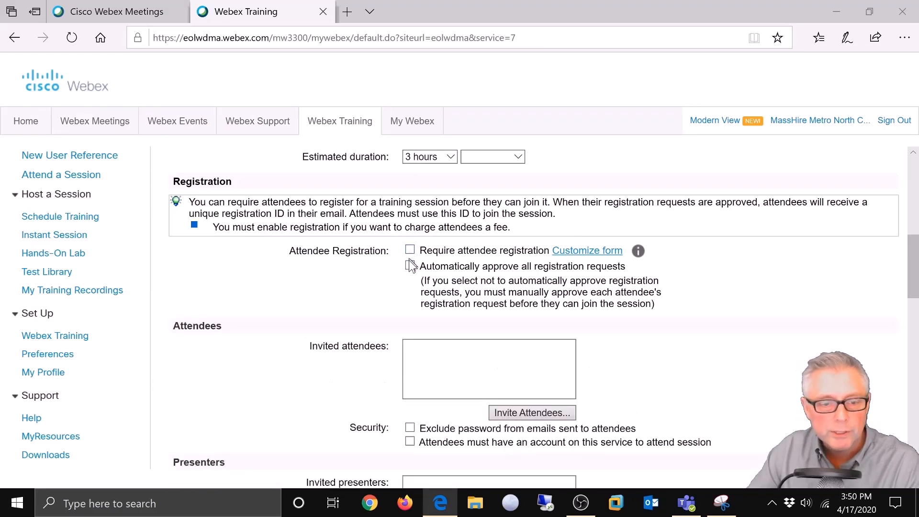
scroll(271, 309, down, 2)
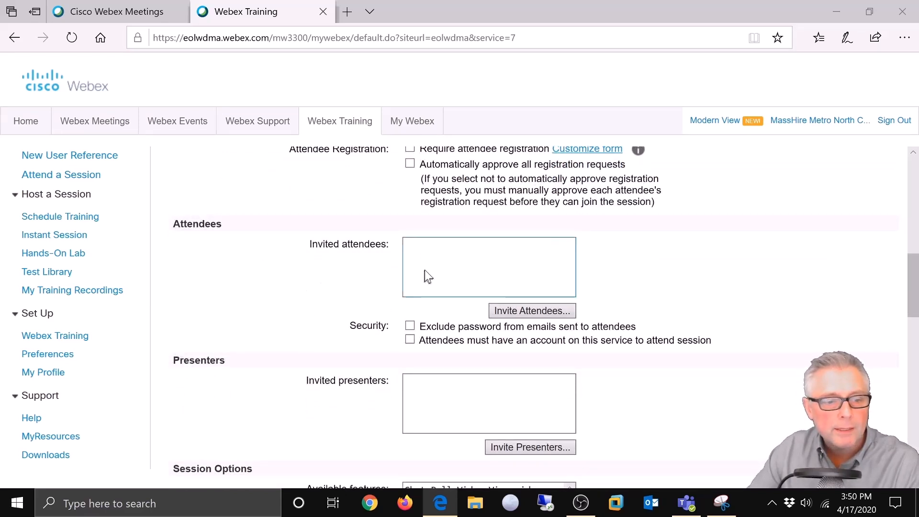
click(421, 247)
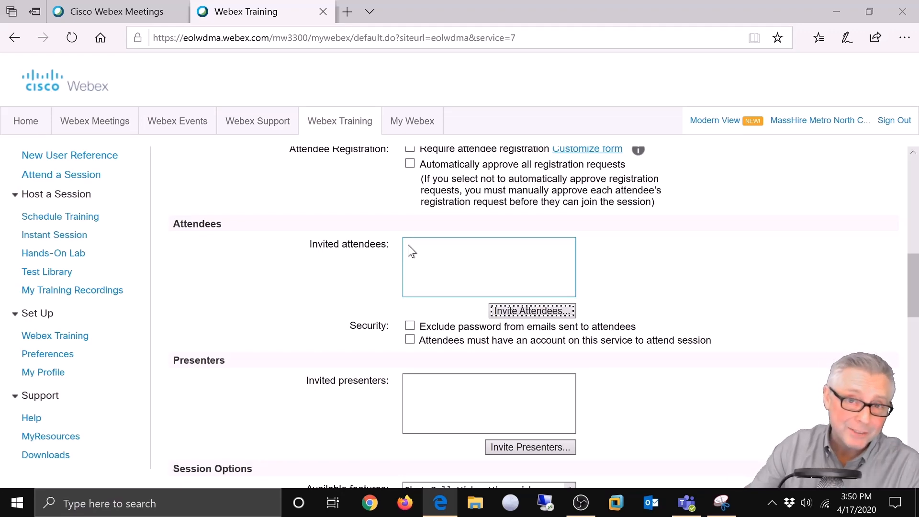
click(502, 311)
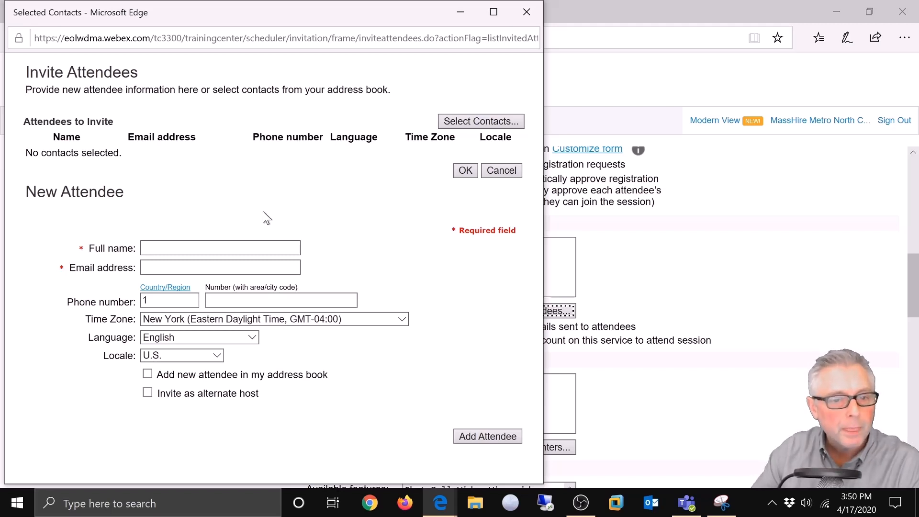
Step: Enter the attendee's full name and e-mail address, correcting the mistyped entries
click(233, 248)
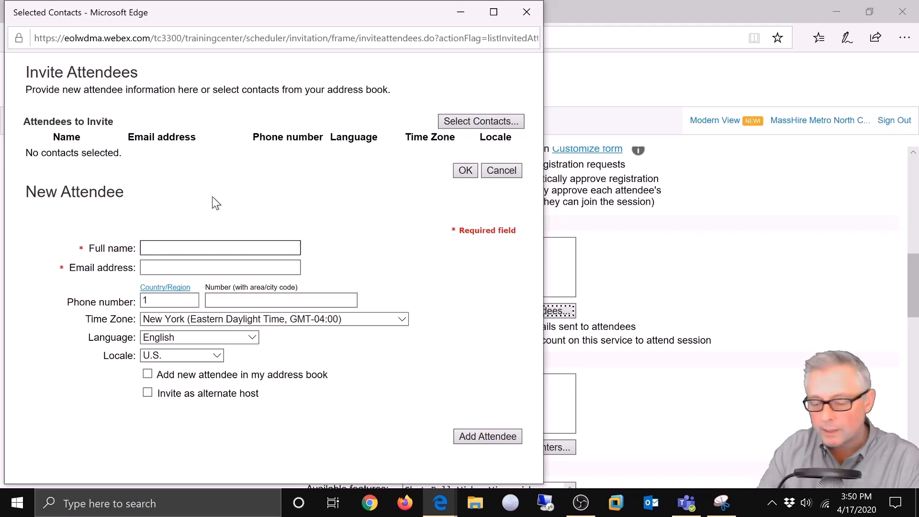
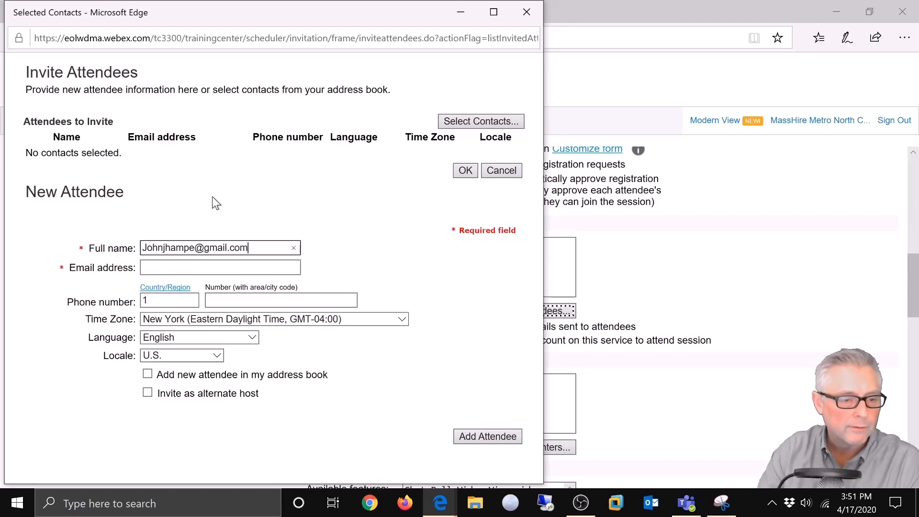
click(215, 266)
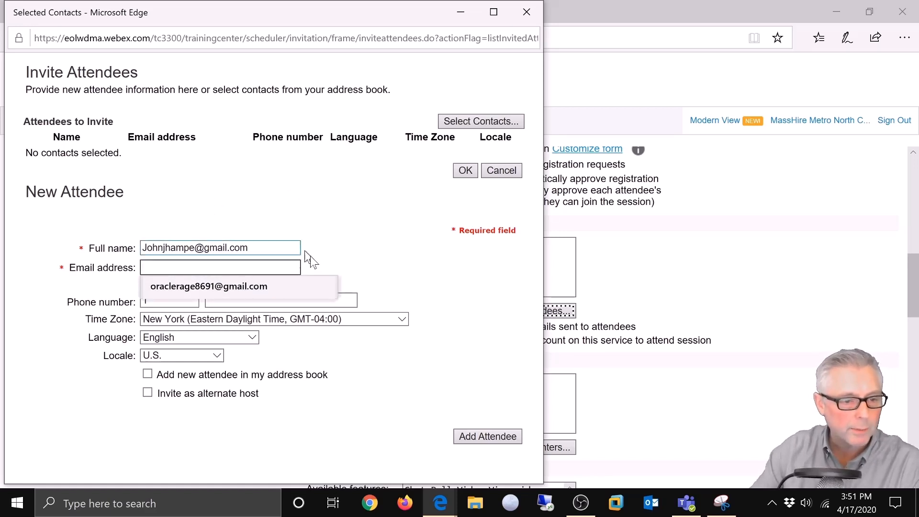
click(381, 241)
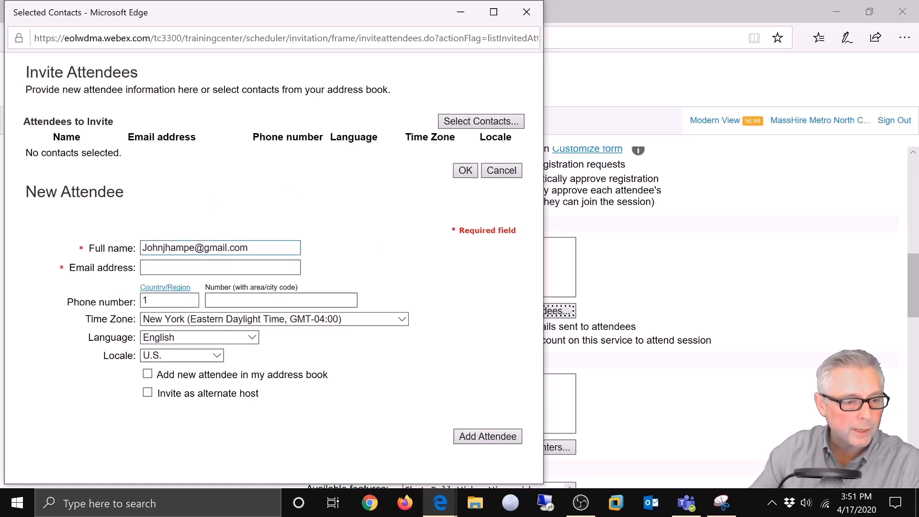
key(shift+Tab)
key(BackSpace)
key(Tab)
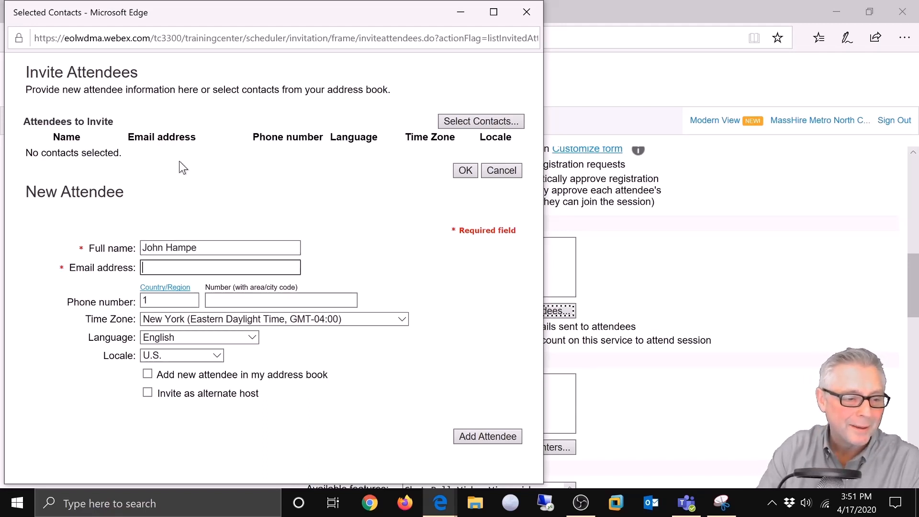
Step: Tick 'Add new attendee in my address book' and add the attendee to the invite list
click(316, 300)
click(316, 301)
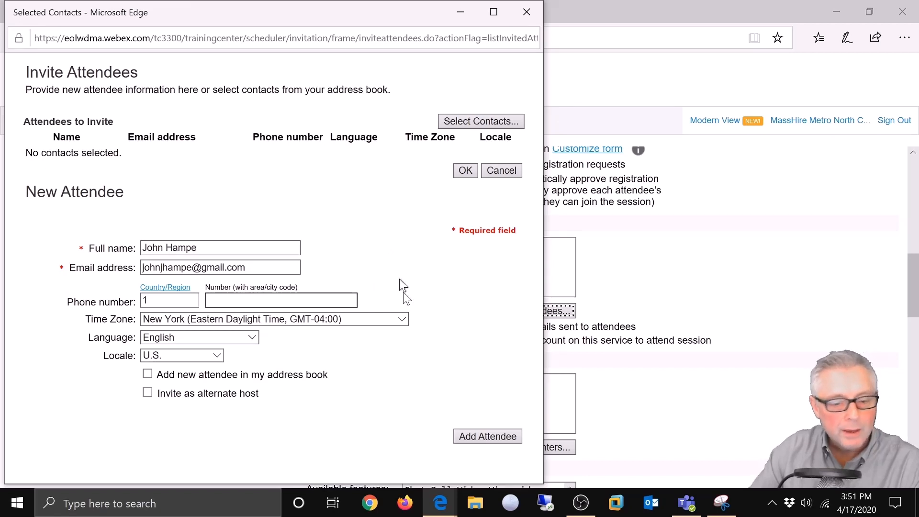
click(487, 436)
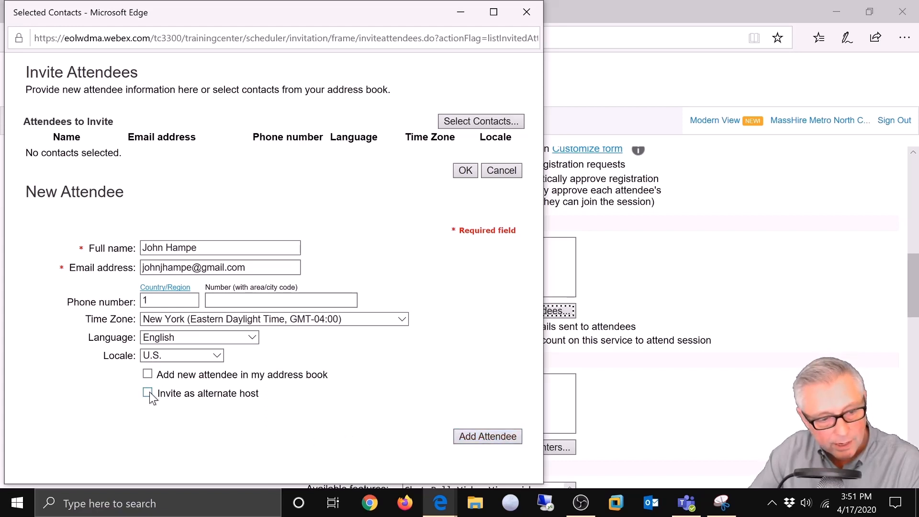
click(147, 374)
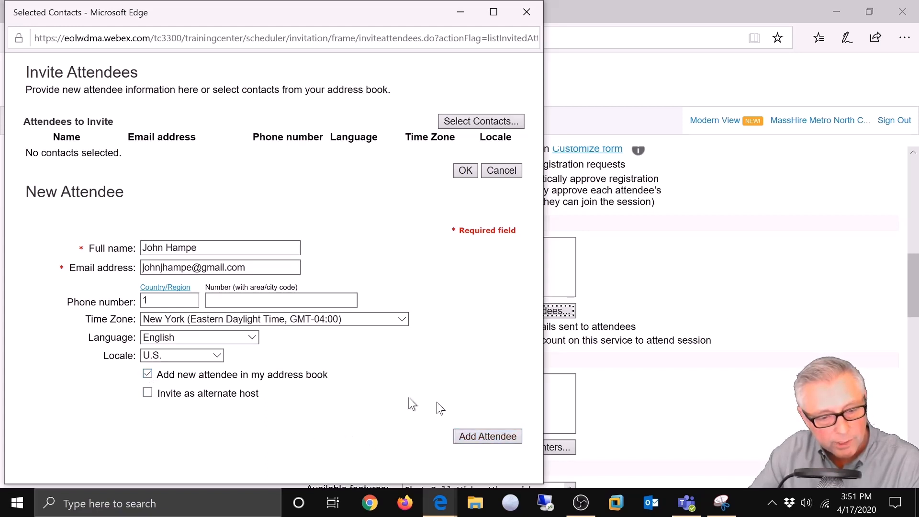
click(484, 437)
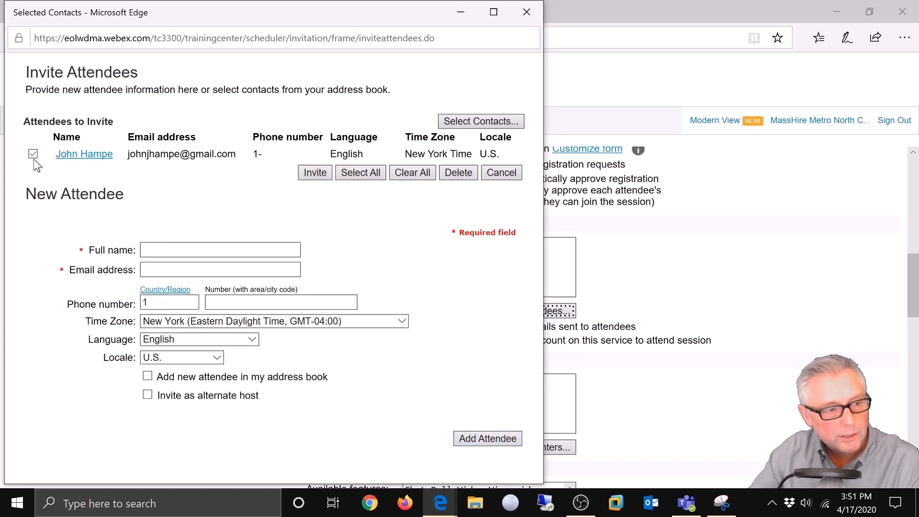
Step: Invite the checked attendee, then check the address book's My Groups view and close it unchanged
click(316, 172)
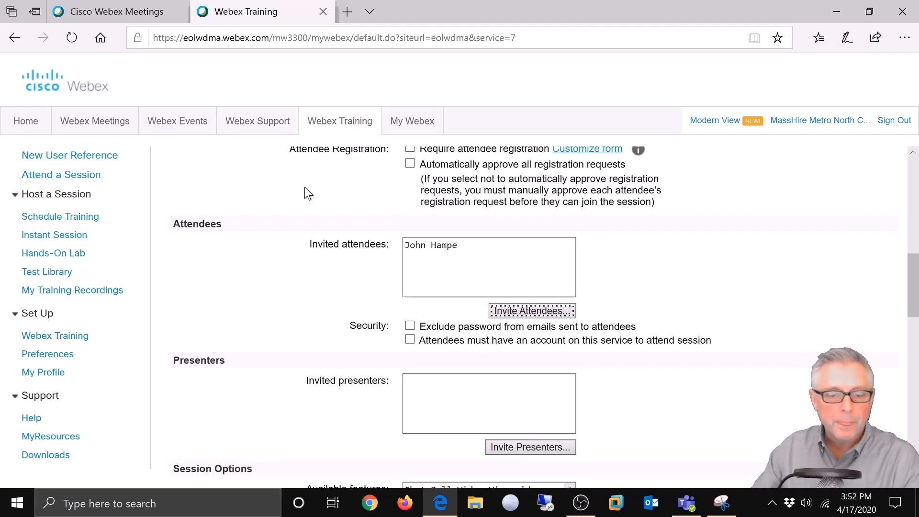
click(529, 309)
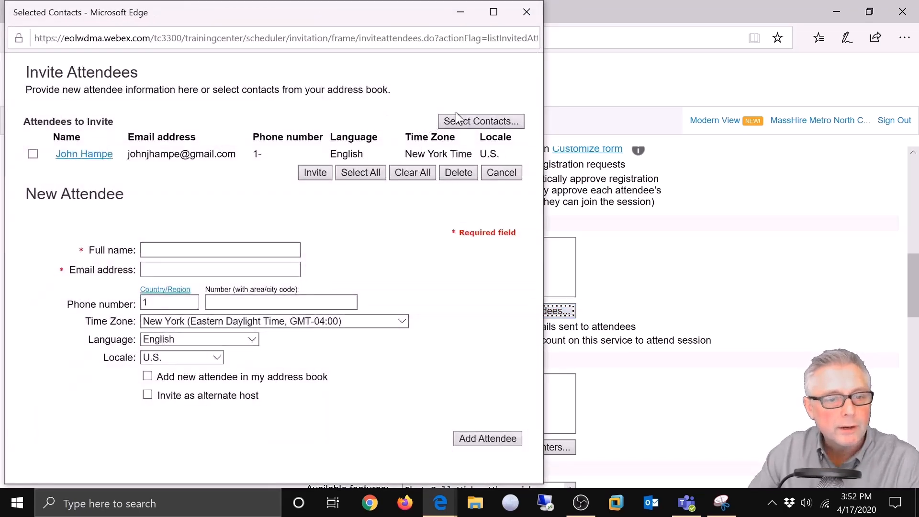
click(457, 123)
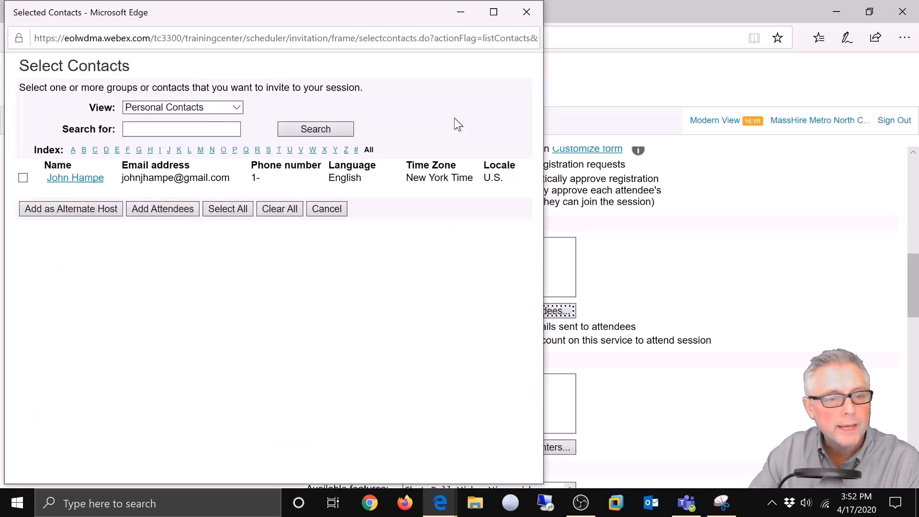
click(235, 104)
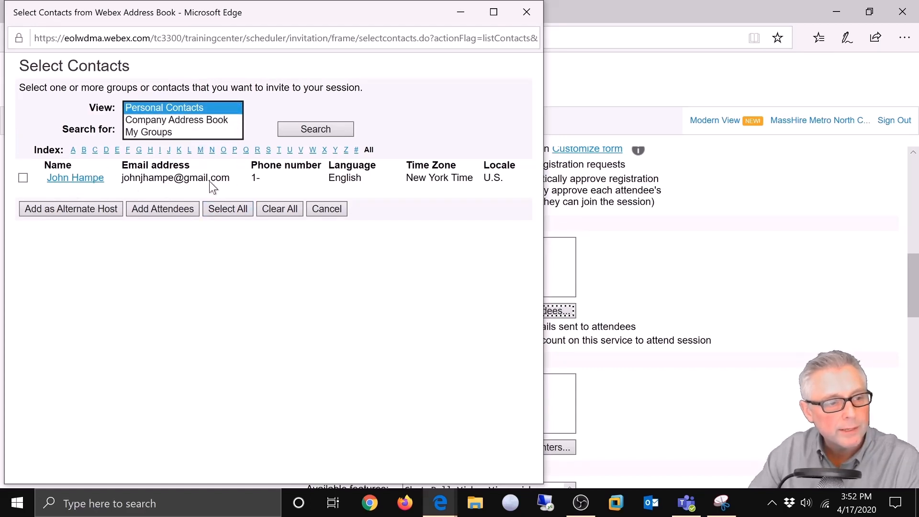
click(150, 133)
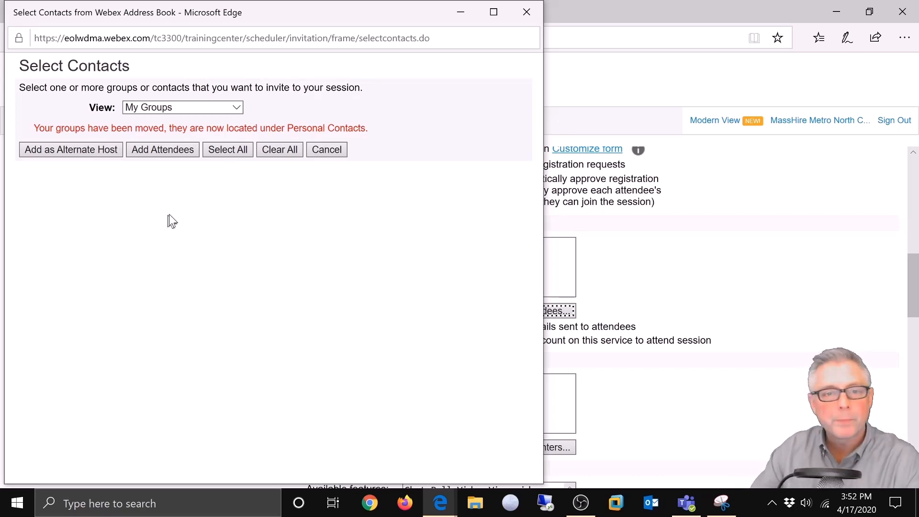
click(527, 12)
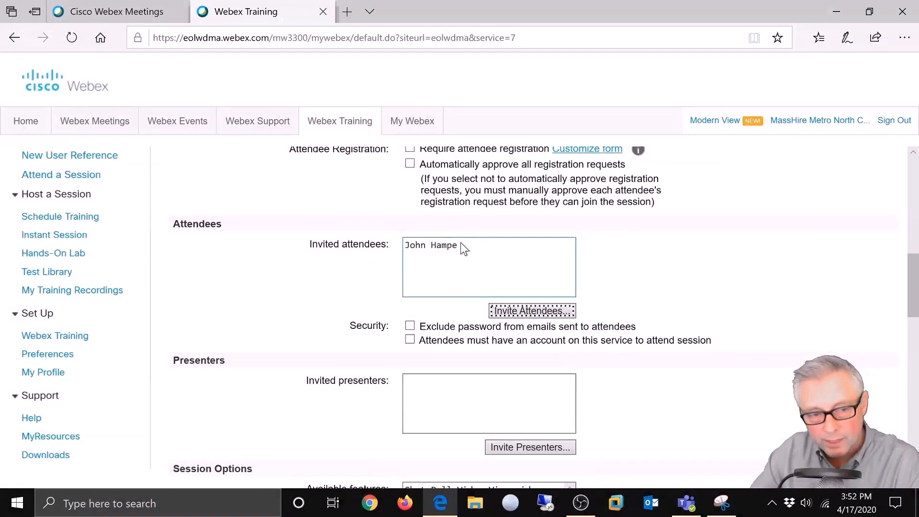
scroll(822, 273, down, 3)
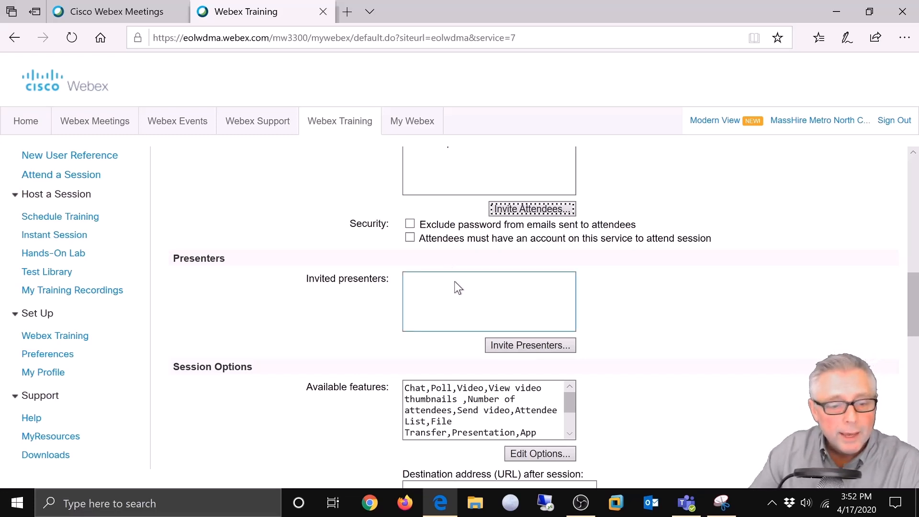
scroll(464, 297, down, 1)
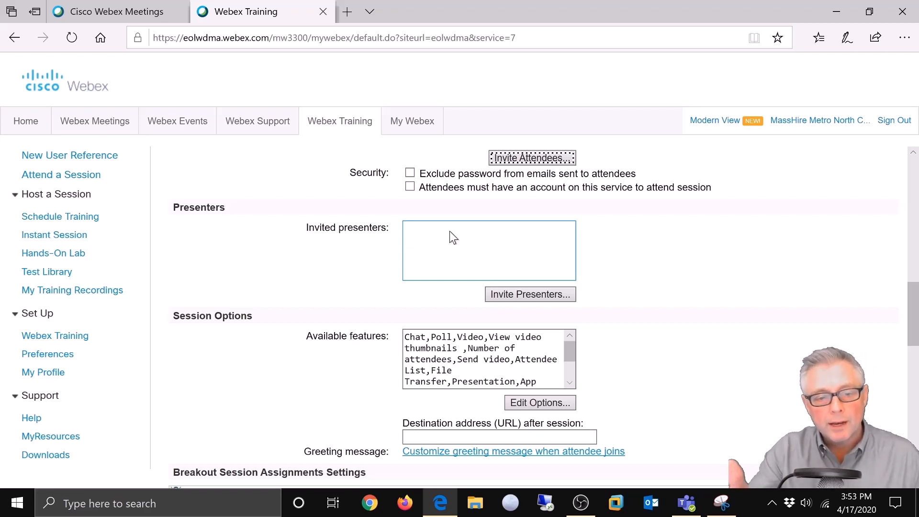
click(506, 294)
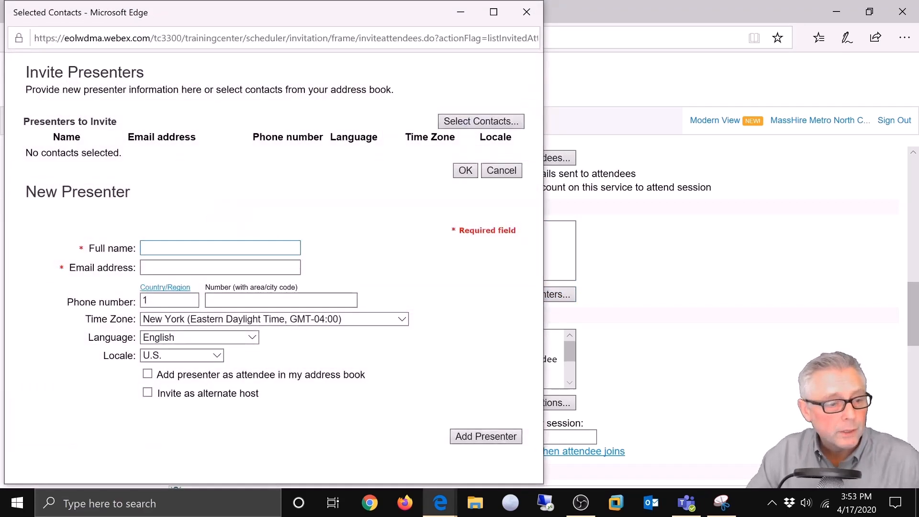
click(173, 267)
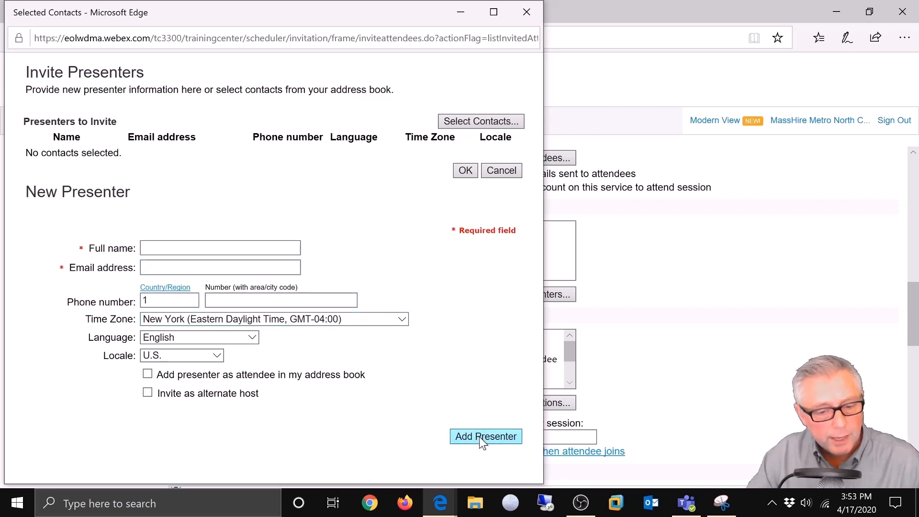
click(529, 12)
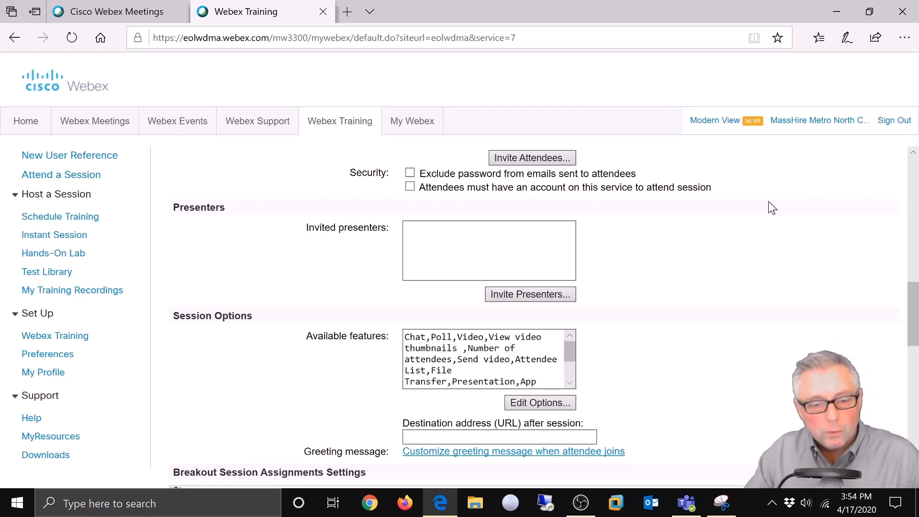
scroll(694, 297, down, 1)
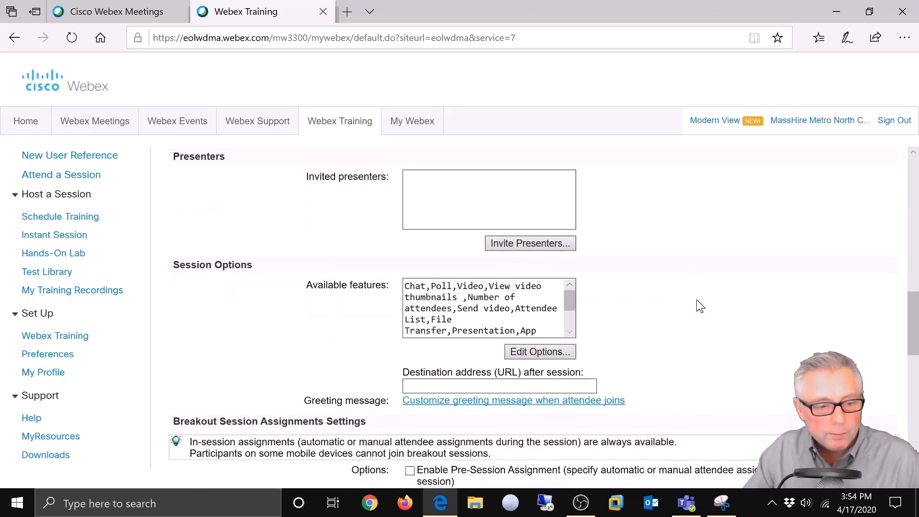
scroll(695, 299, down, 1)
scroll(692, 300, down, 1)
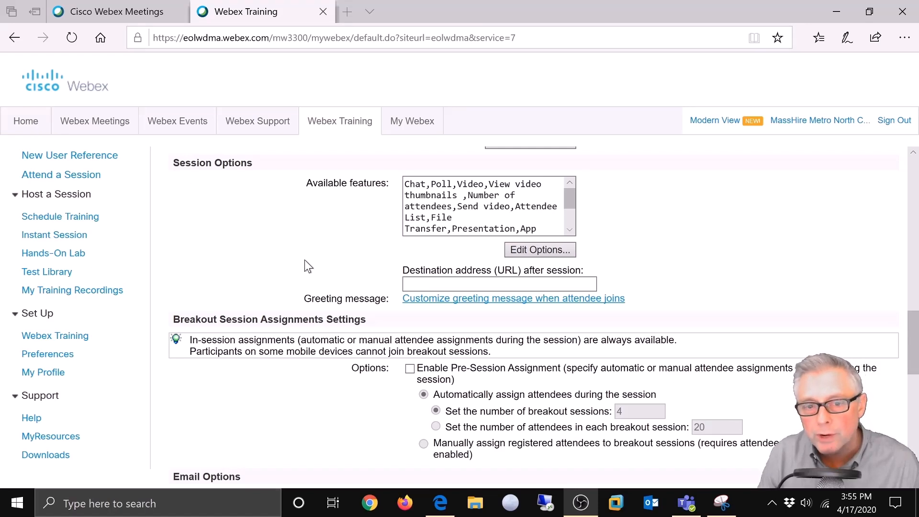
Step: Open Edit Options for available features and drag the session options window aside
click(537, 247)
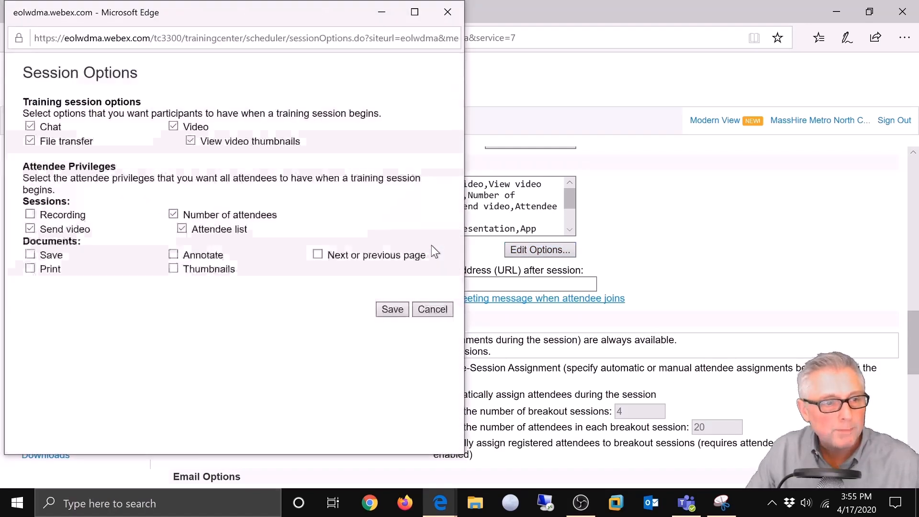
drag(322, 16, 452, 50)
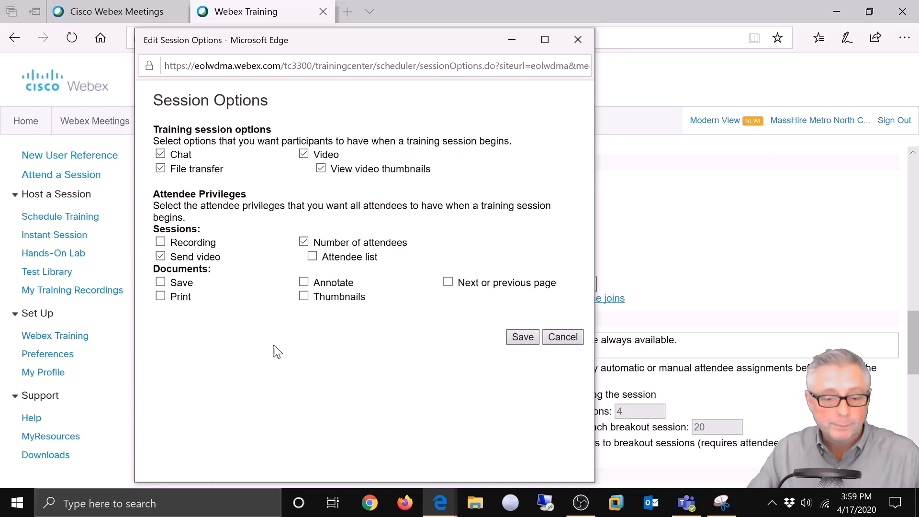
Step: Save the session options, then focus the after-session destination URL field
click(522, 337)
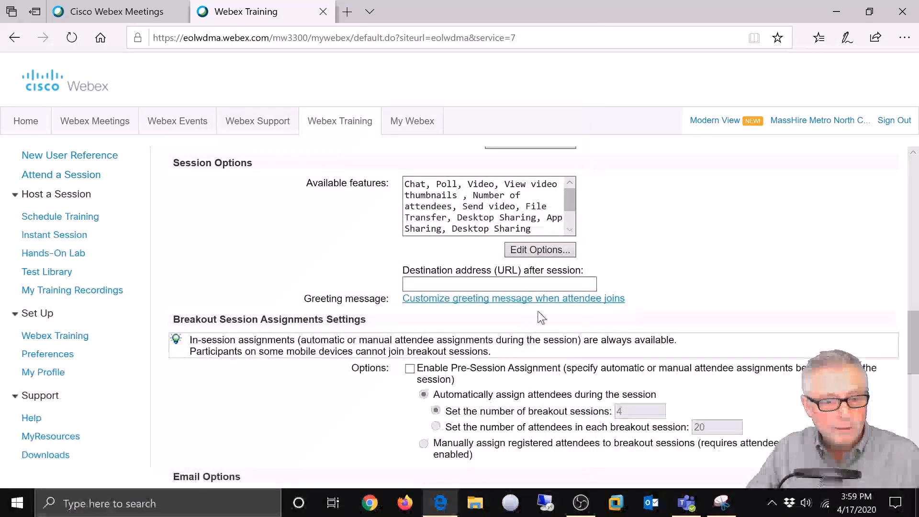
click(592, 283)
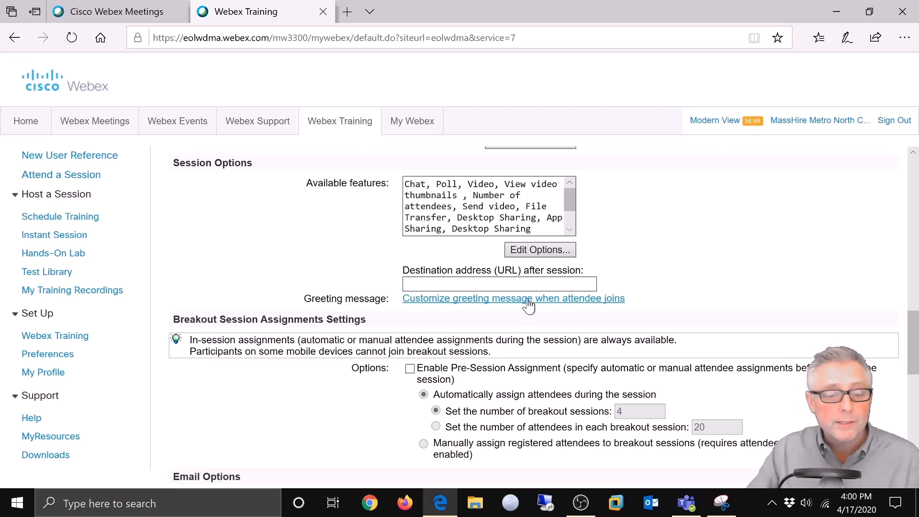
Step: Open the attendee greeting and enable 'Display this message when attendees join'
click(528, 301)
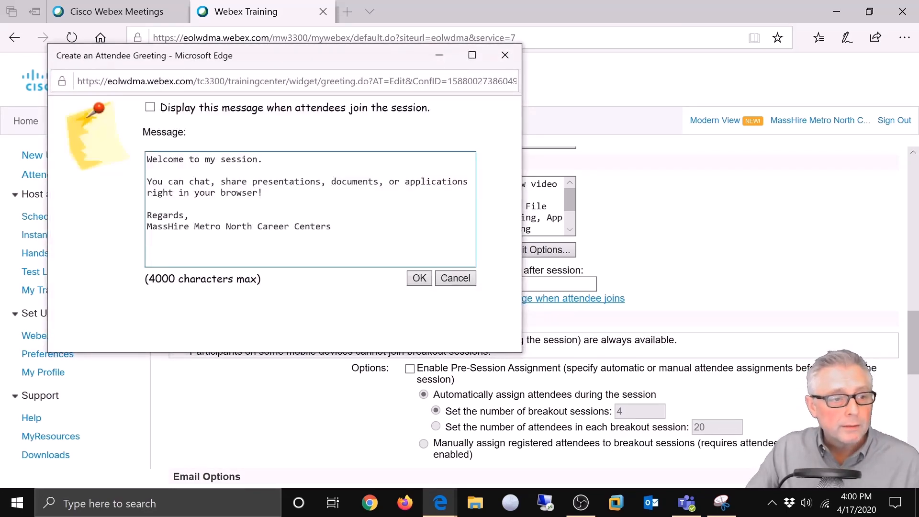
drag(307, 57, 478, 61)
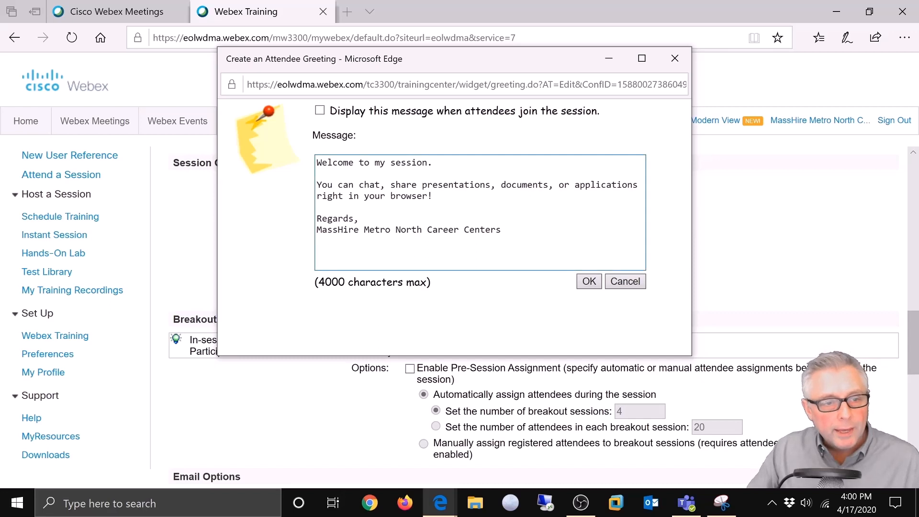
click(320, 111)
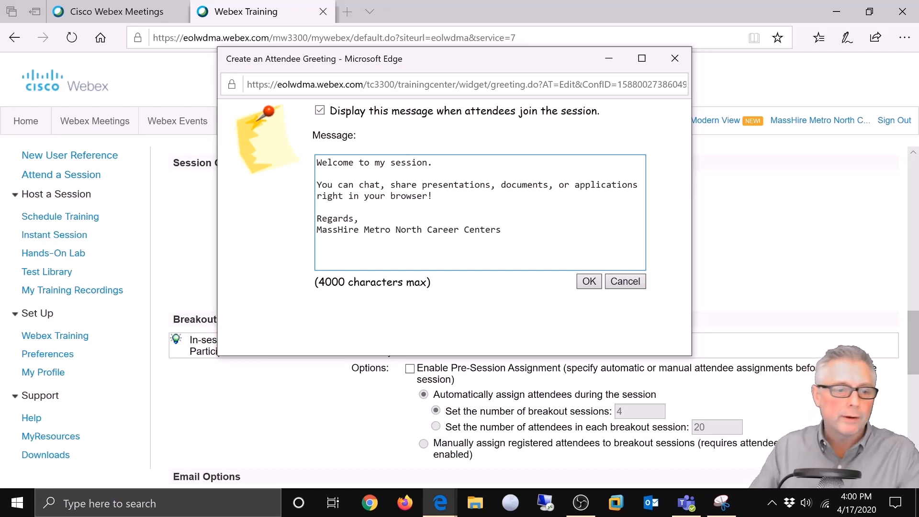
Step: Replace the chat-and-share paragraph with 'The first step to accessing career center services is to attend this Career Center Se'
drag(316, 187, 318, 207)
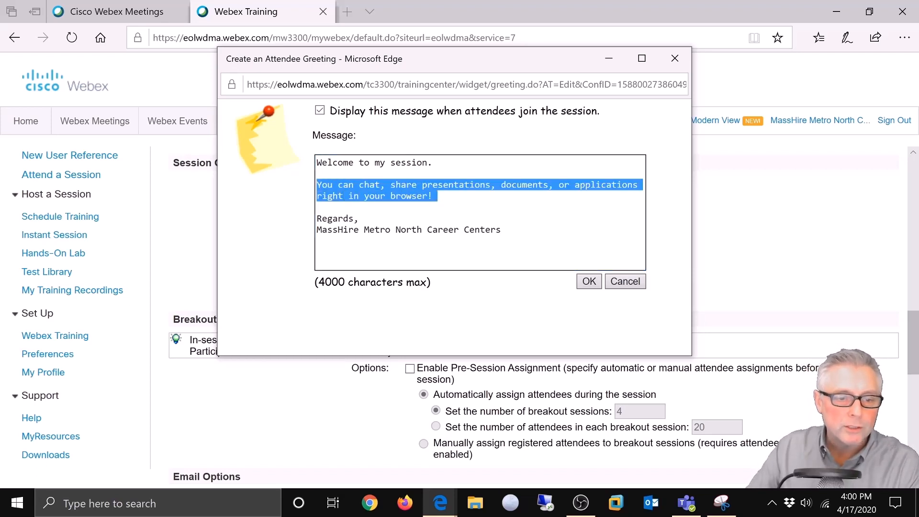
key(Delete)
key(Return)
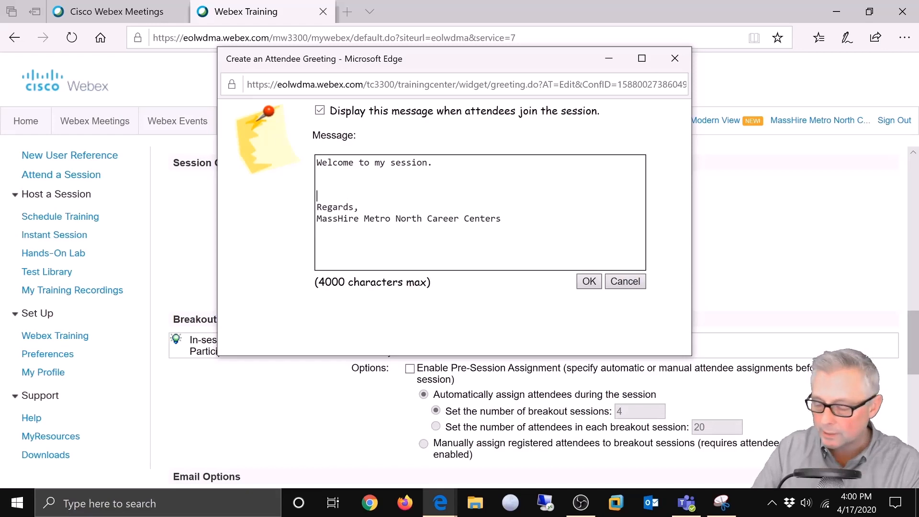
text(The first step to accessing car)
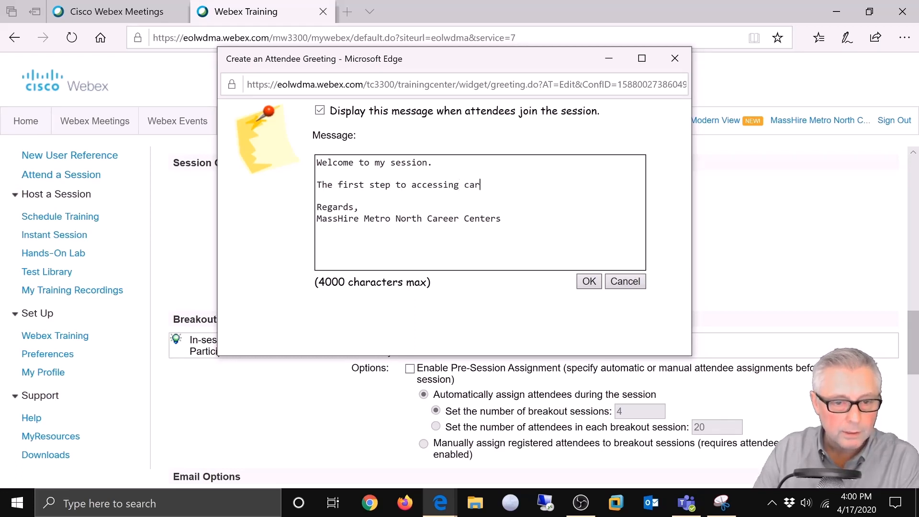
text(eer center s)
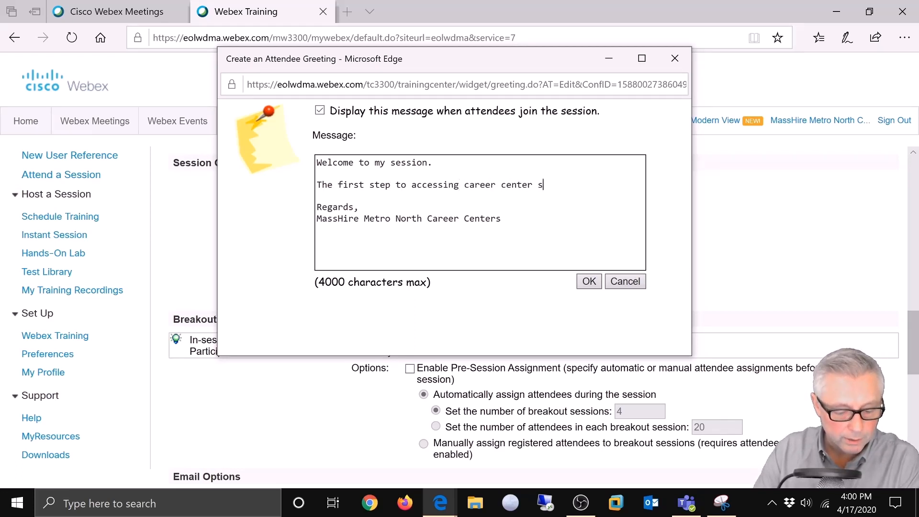
text(ervices is to attend this Career Center Seminar.)
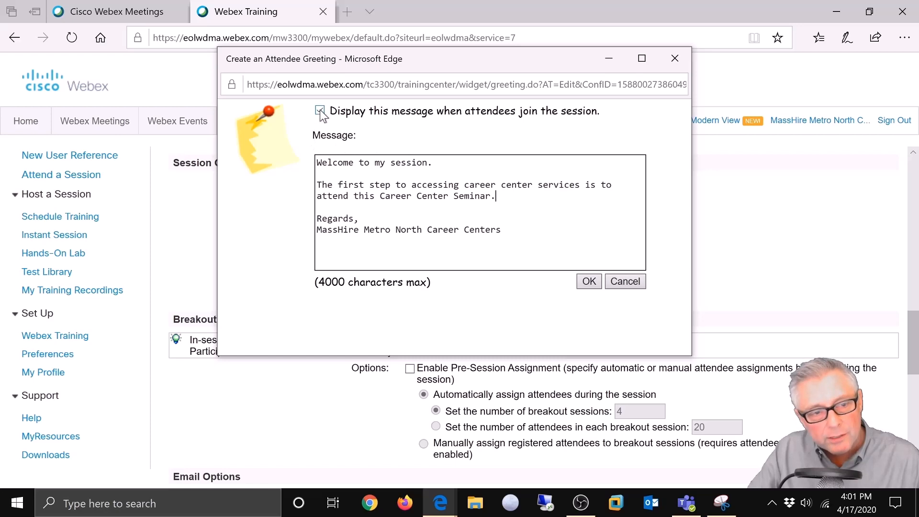
Step: Save the greeting and scroll down to the Session Information agenda, description and graphics fields
click(588, 282)
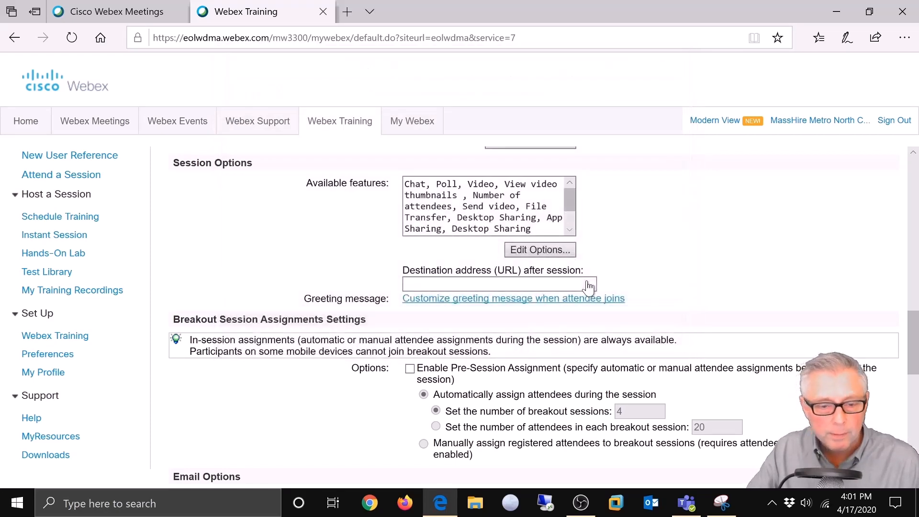
scroll(717, 285, down, 1)
scroll(714, 282, down, 1)
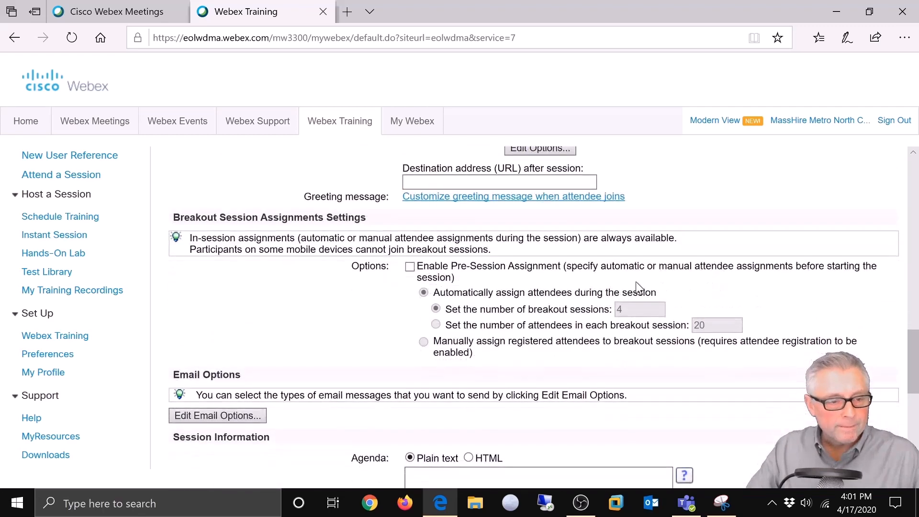
scroll(315, 287, down, 1)
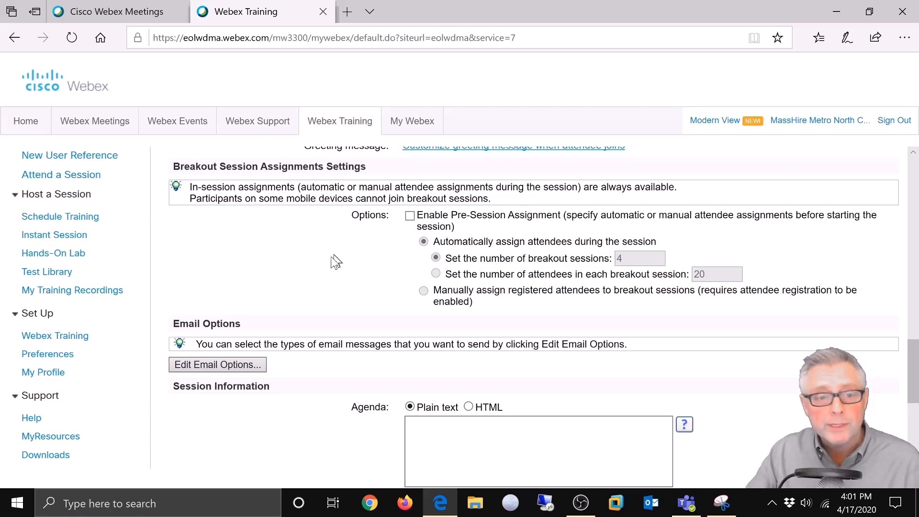
scroll(335, 261, down, 3)
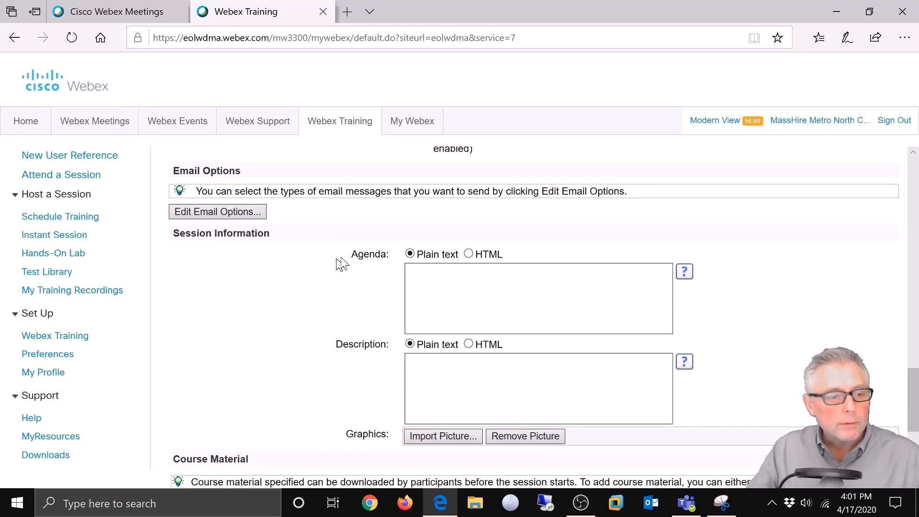
Step: Review the 'Invitation to Join a Training Session' email template, then close the email options unchanged
click(251, 212)
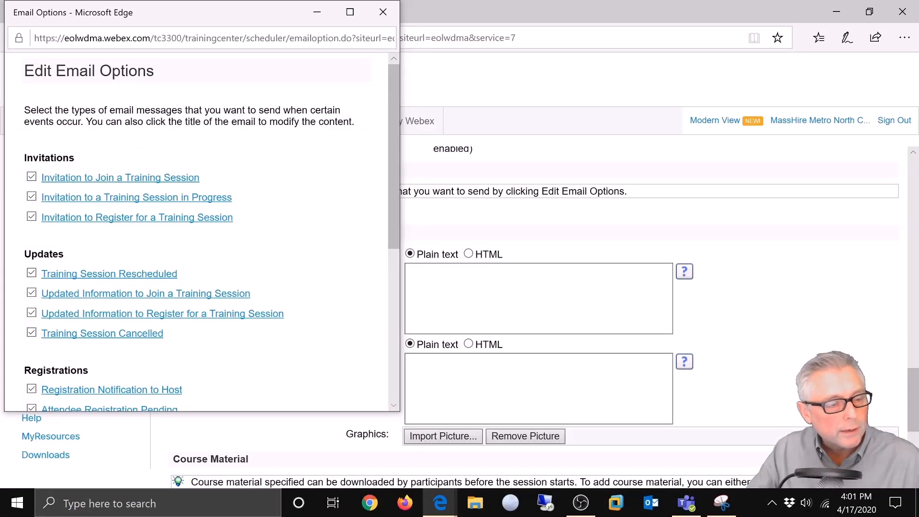
click(70, 179)
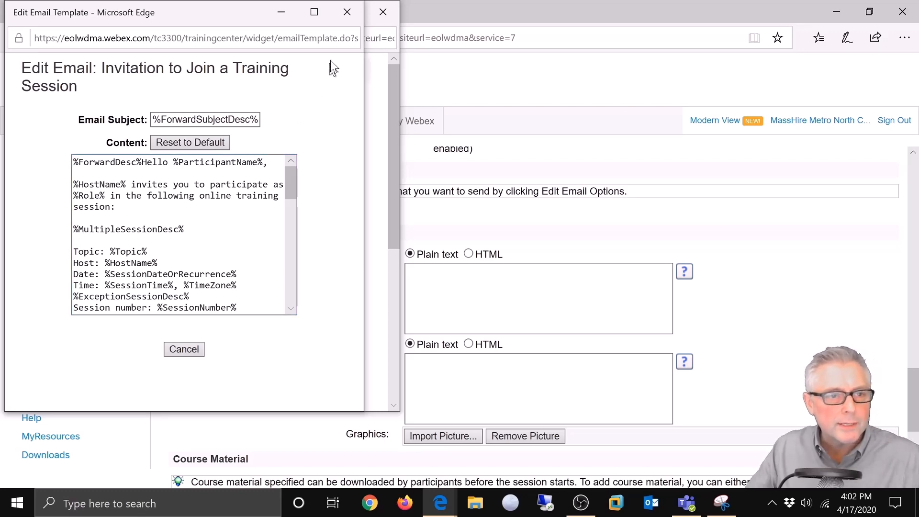
click(347, 14)
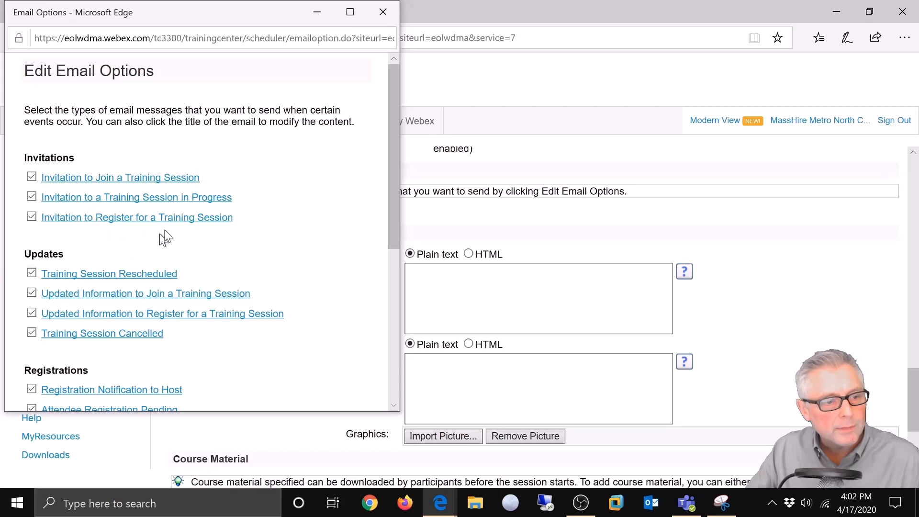
click(382, 15)
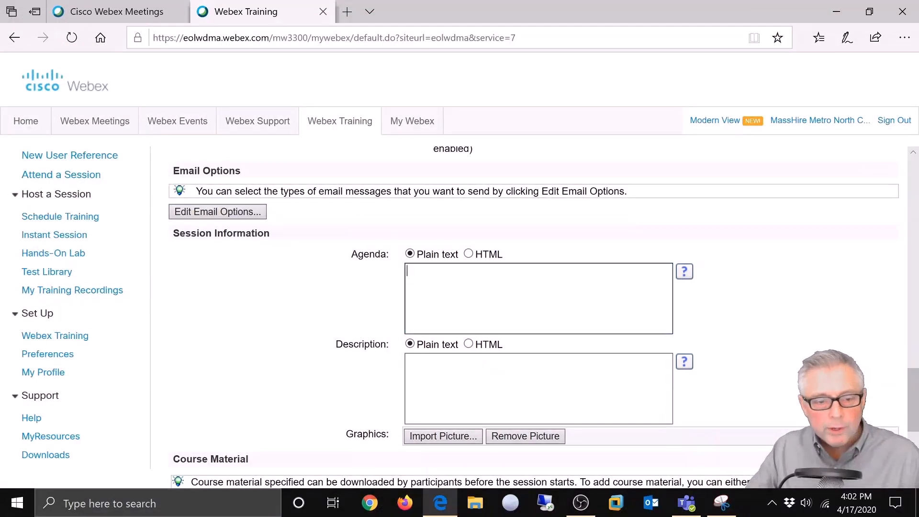
Step: Enter the agenda items Introductions, * Seminar and * Quiz
click(405, 268)
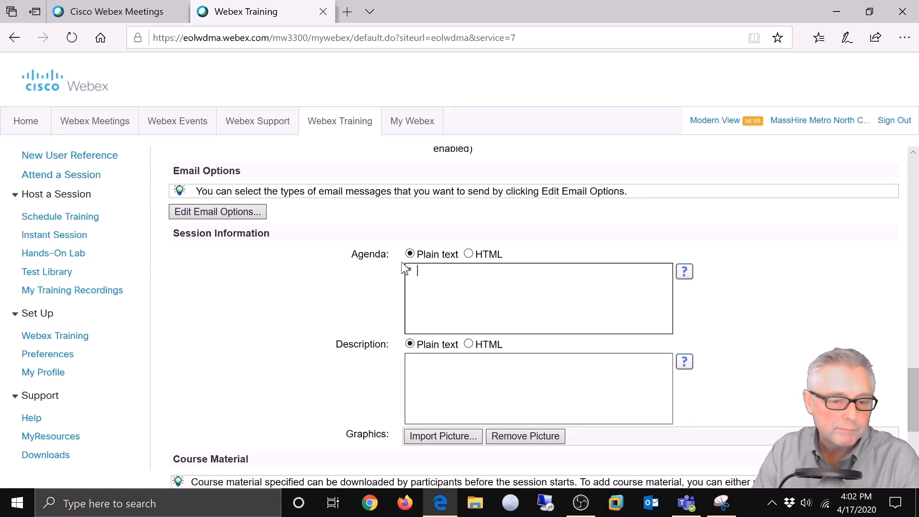
text(Introductions)
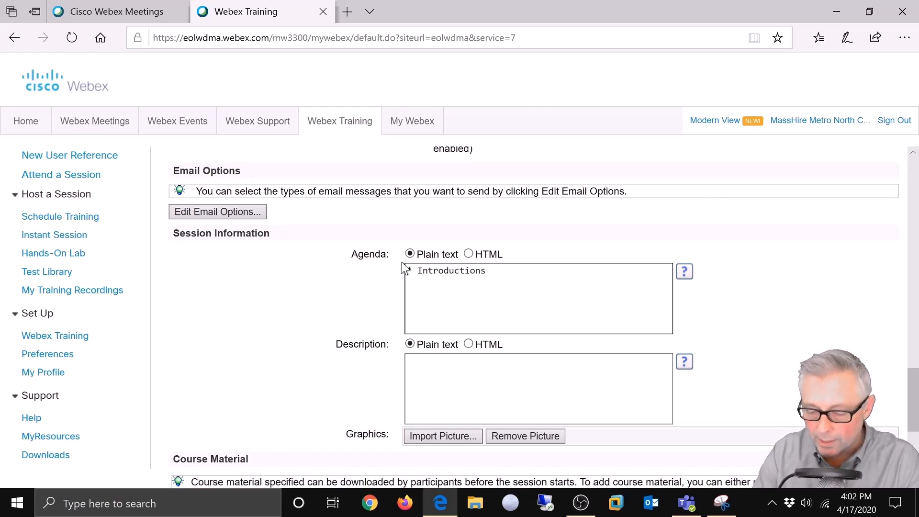
key(Return)
text(* )
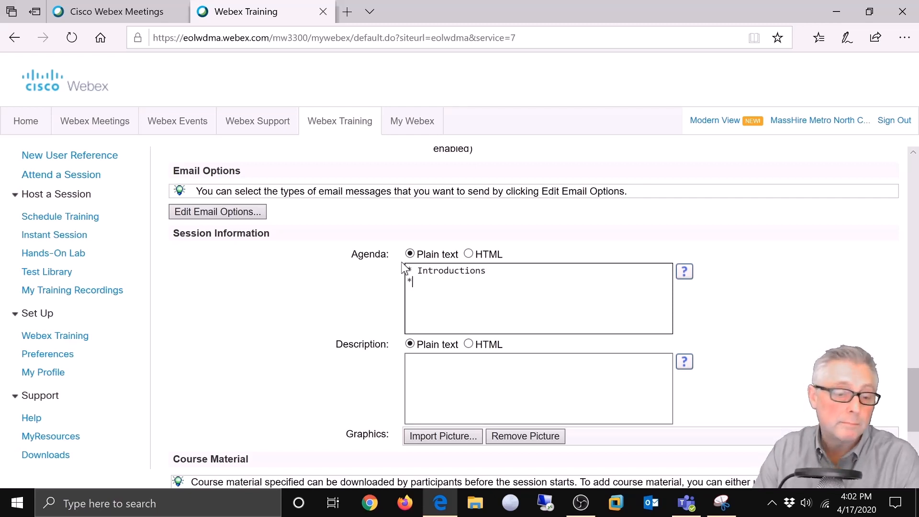
text(Seminar )
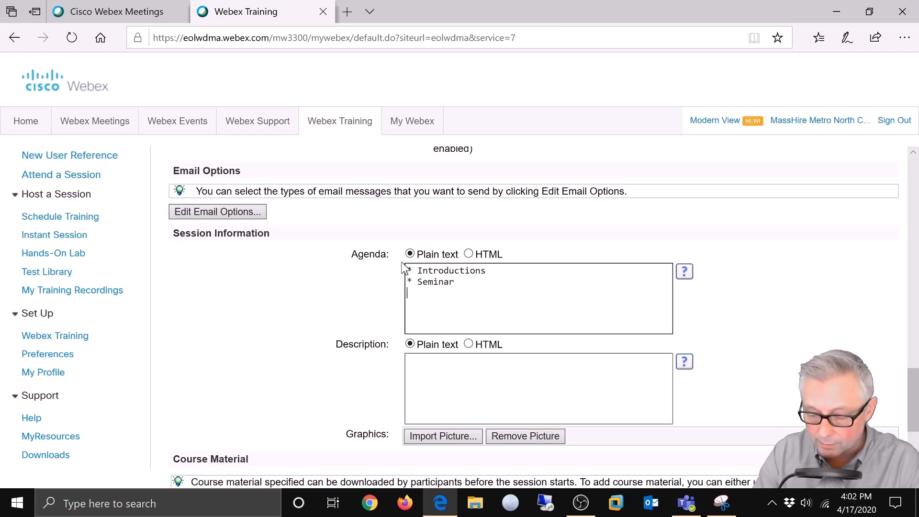
text(* Quiz)
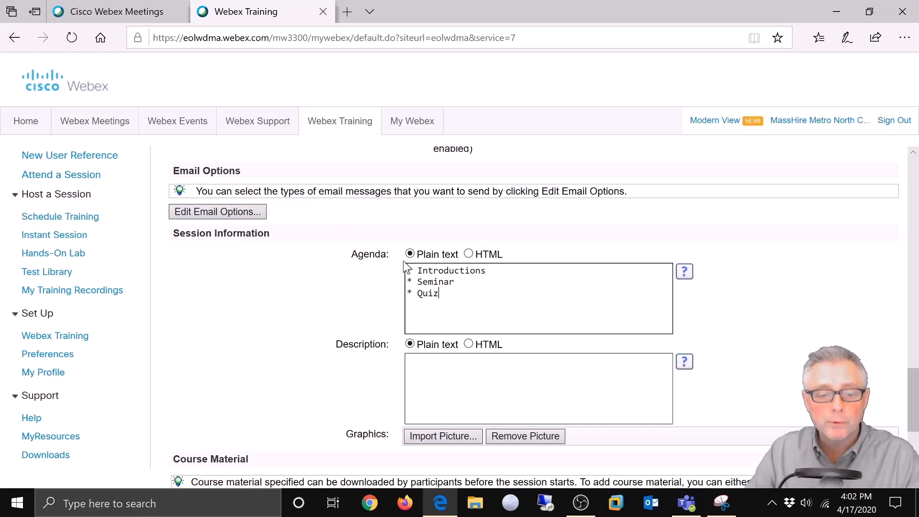
Step: Set the session description to 'Career Center Semianr'
click(407, 362)
text(Career Center Semianr)
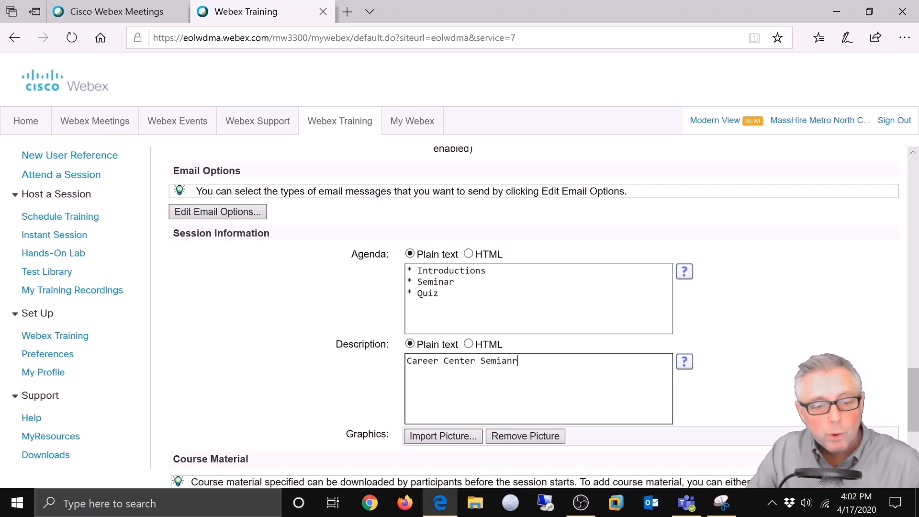
scroll(568, 382, down, 1)
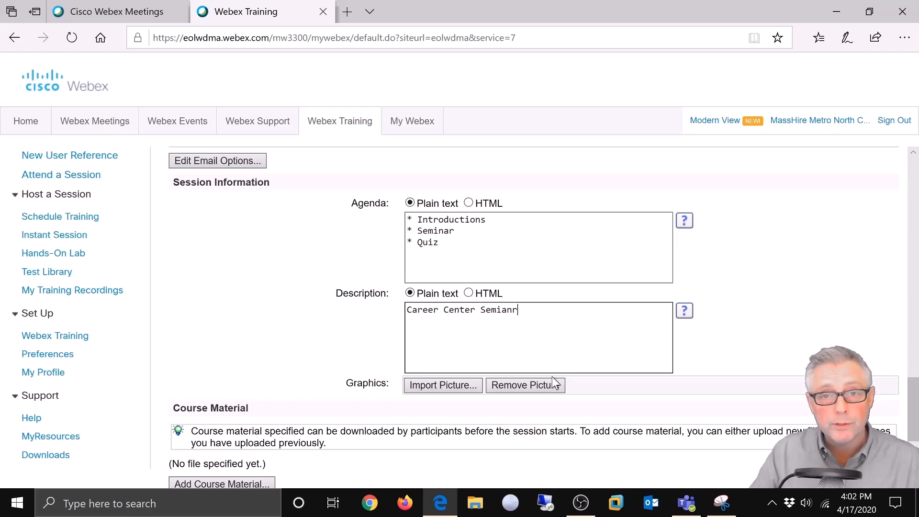
Step: Import MassHire_Master.jpg from Downloads > CCS WEBEX FORMS as the session picture
click(441, 385)
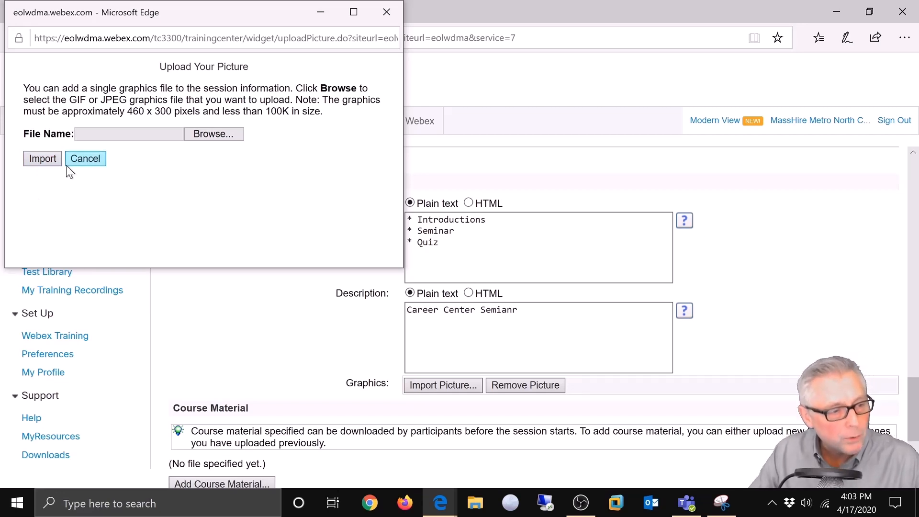
click(204, 134)
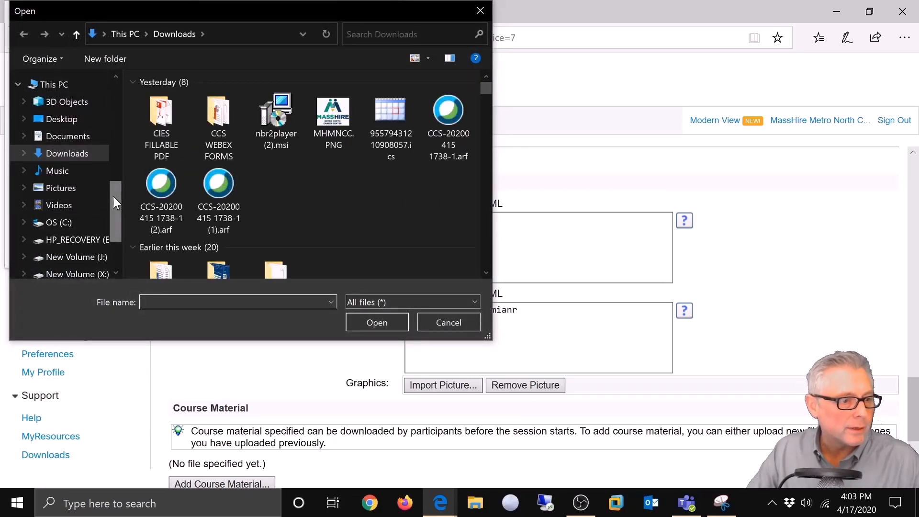
click(78, 154)
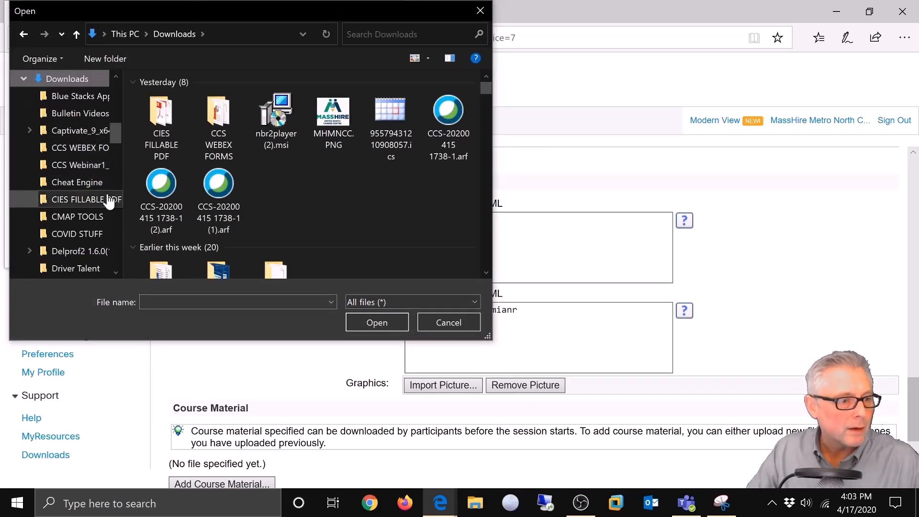
click(72, 151)
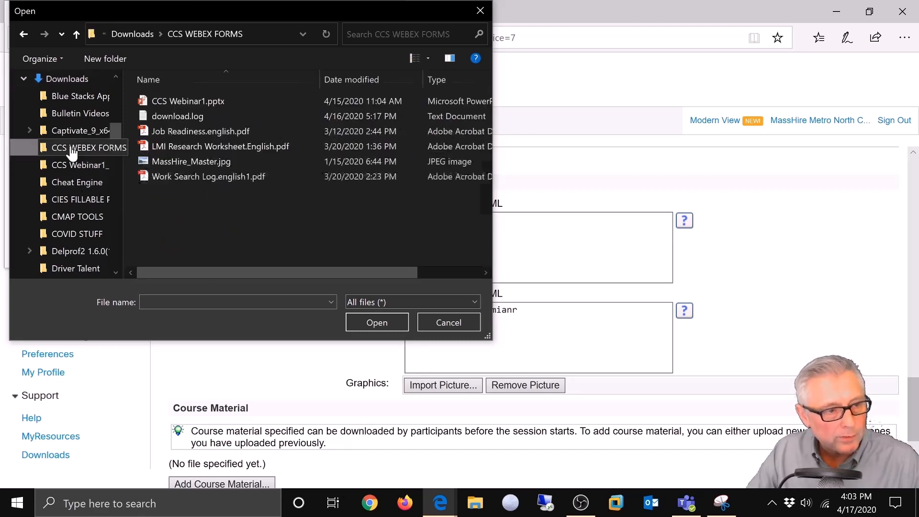
click(160, 162)
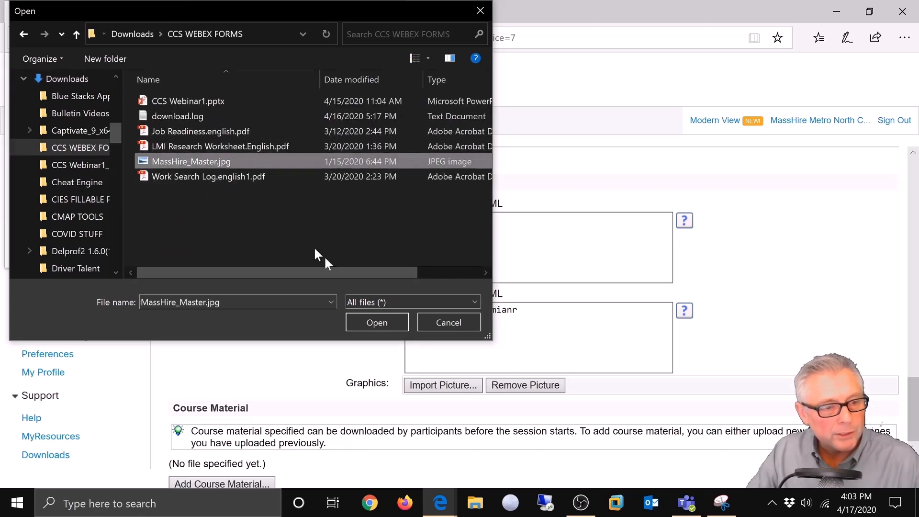
click(359, 322)
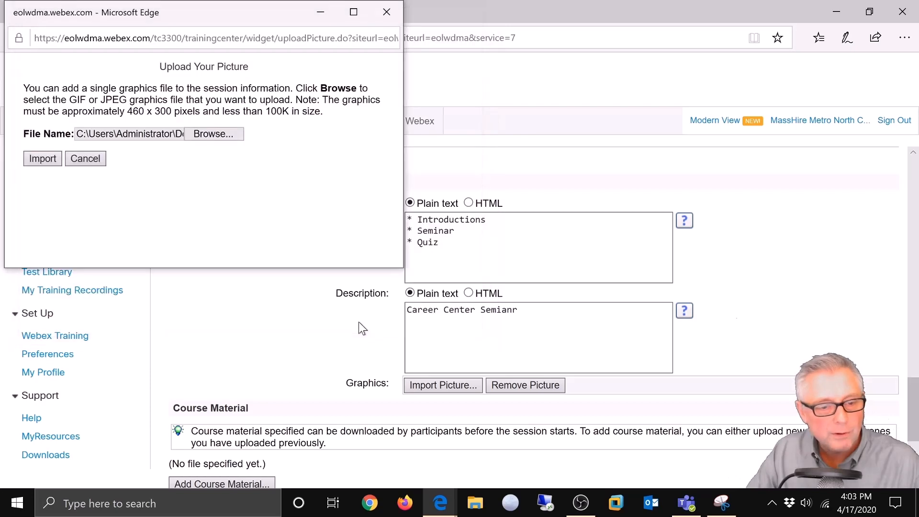
click(39, 158)
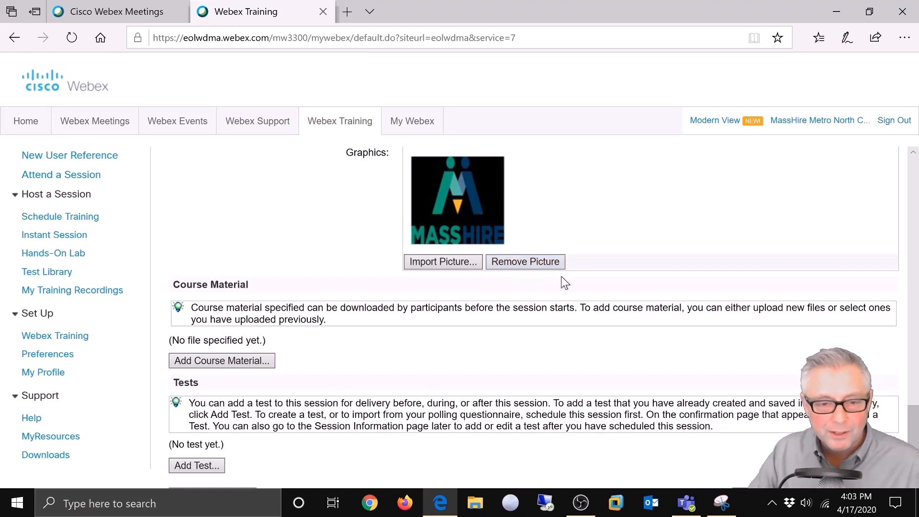
scroll(561, 277, up, 1)
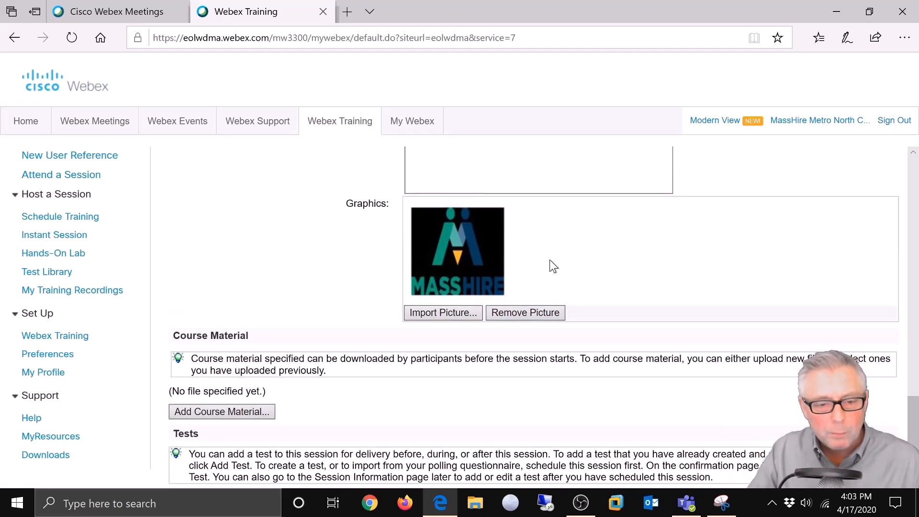
scroll(550, 261, up, 1)
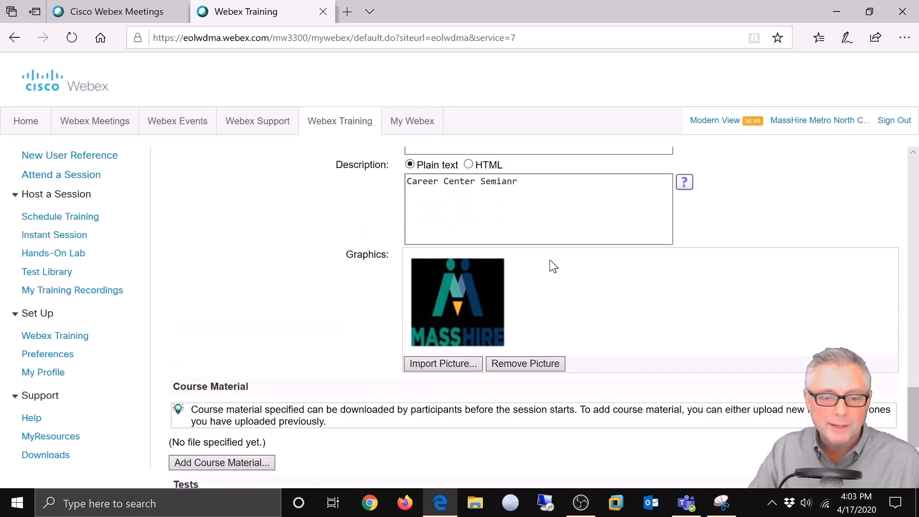
scroll(549, 259, up, 3)
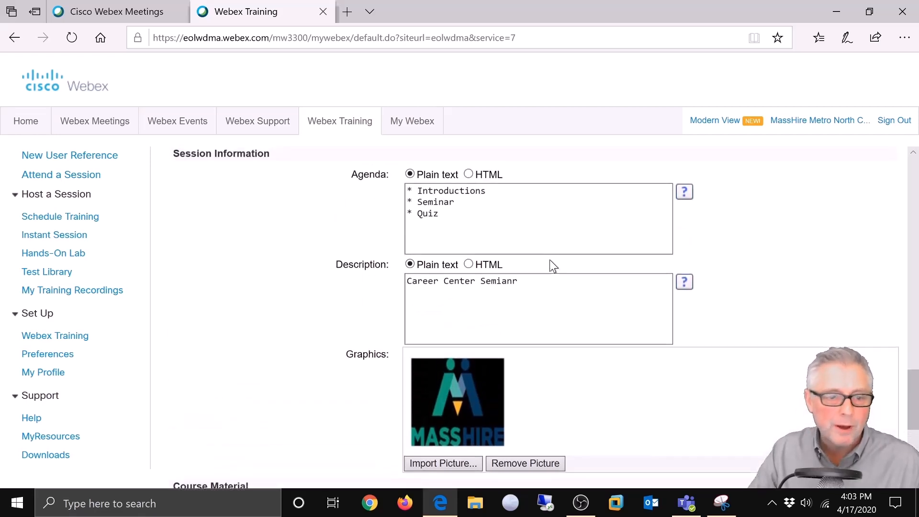
scroll(549, 259, down, 2)
scroll(550, 259, down, 1)
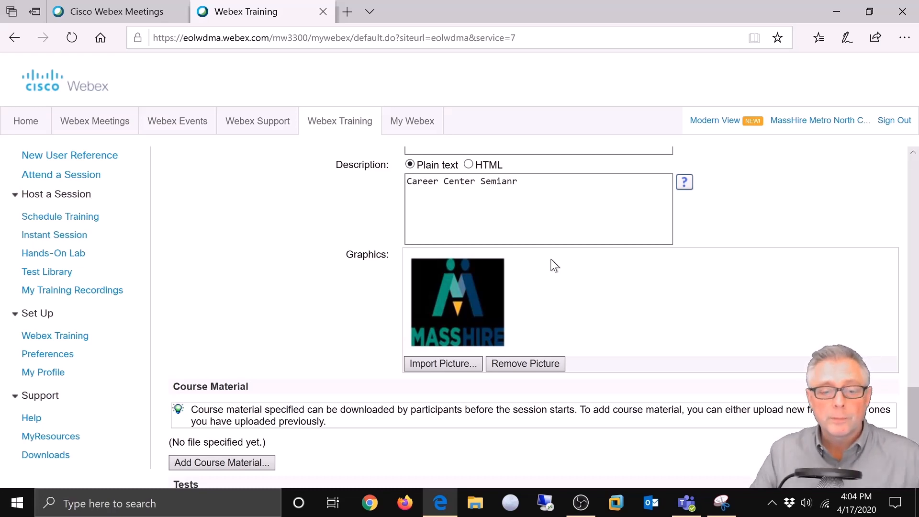
scroll(512, 306, down, 2)
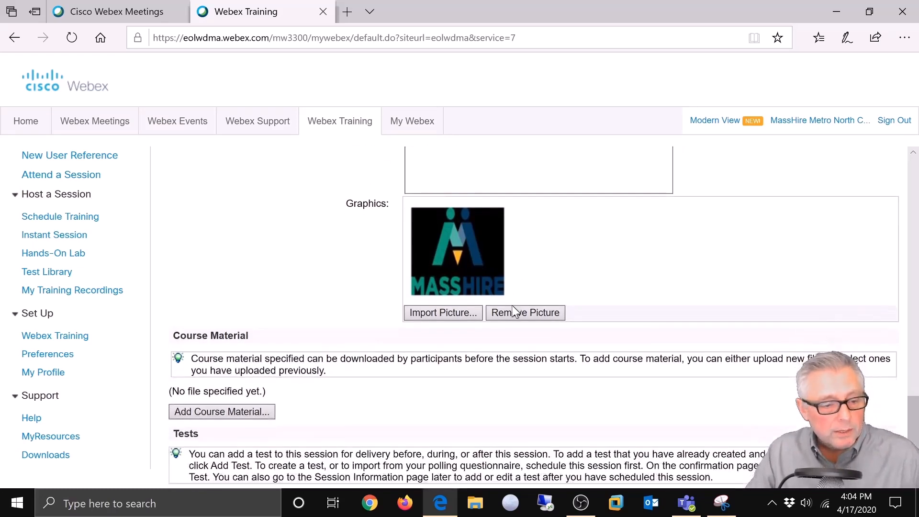
scroll(509, 310, down, 2)
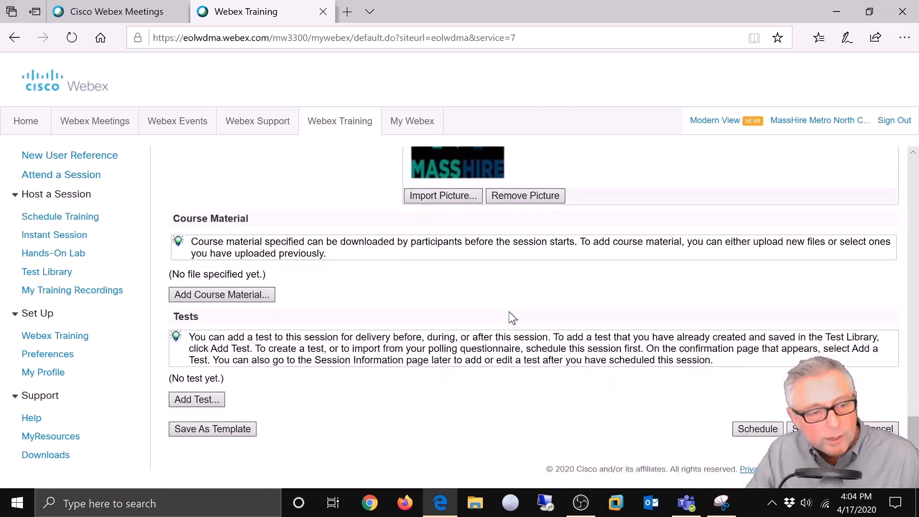
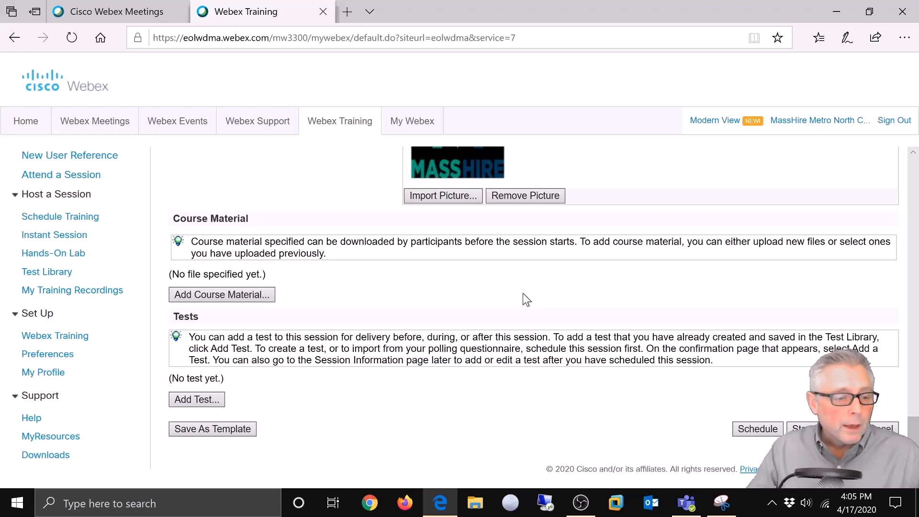
Step: Upload CCS Webinar1.pptx as new course material
click(212, 293)
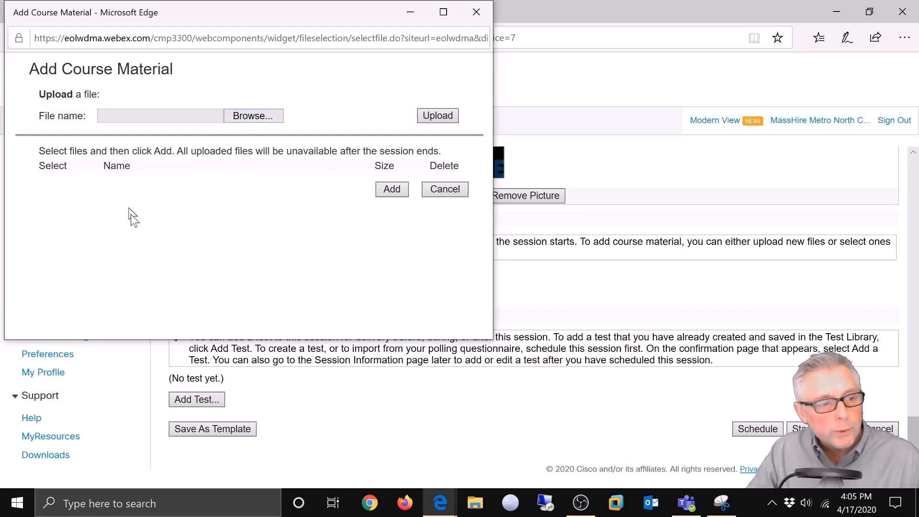
click(241, 116)
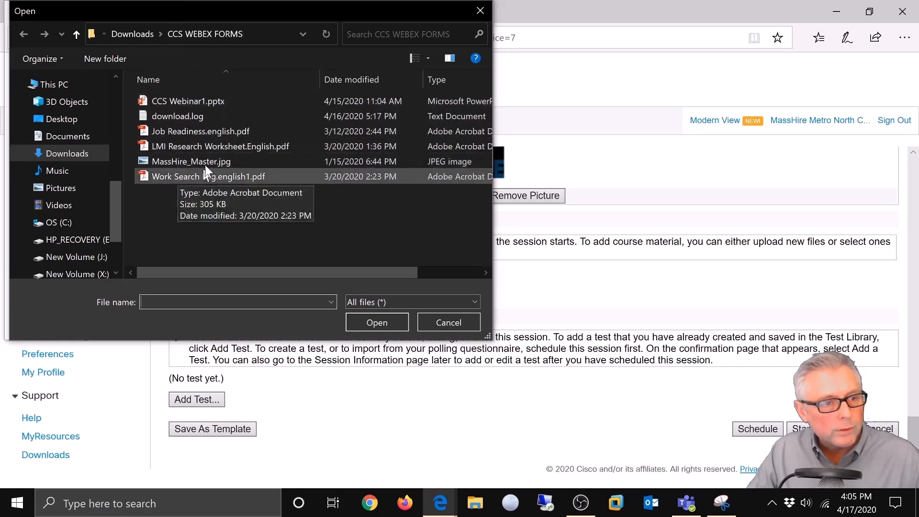
click(174, 101)
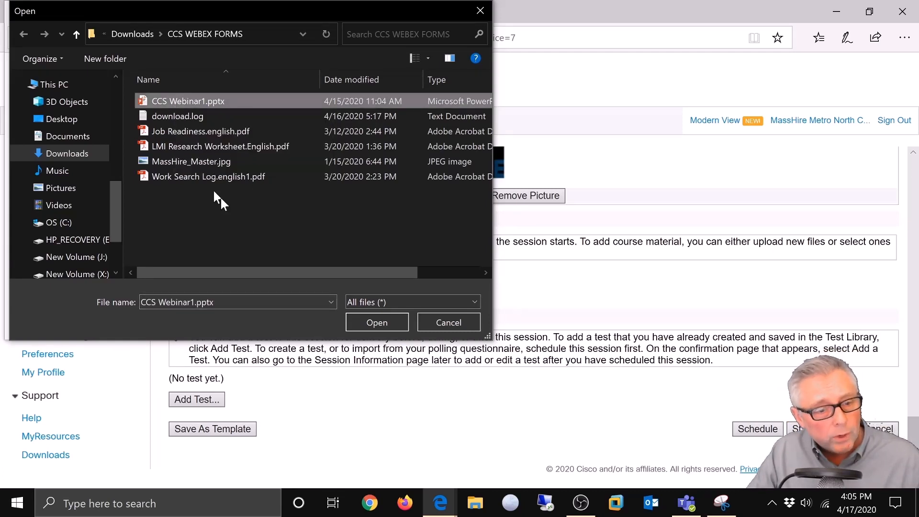
click(376, 322)
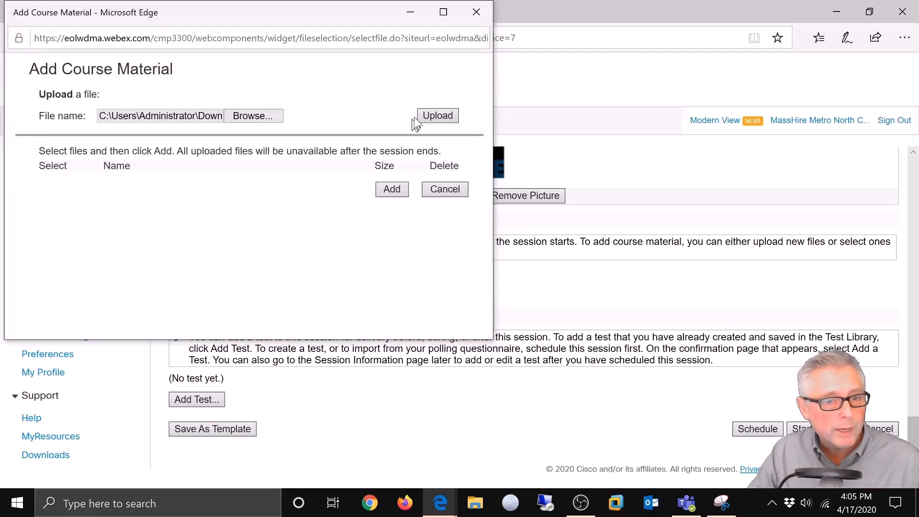
click(438, 116)
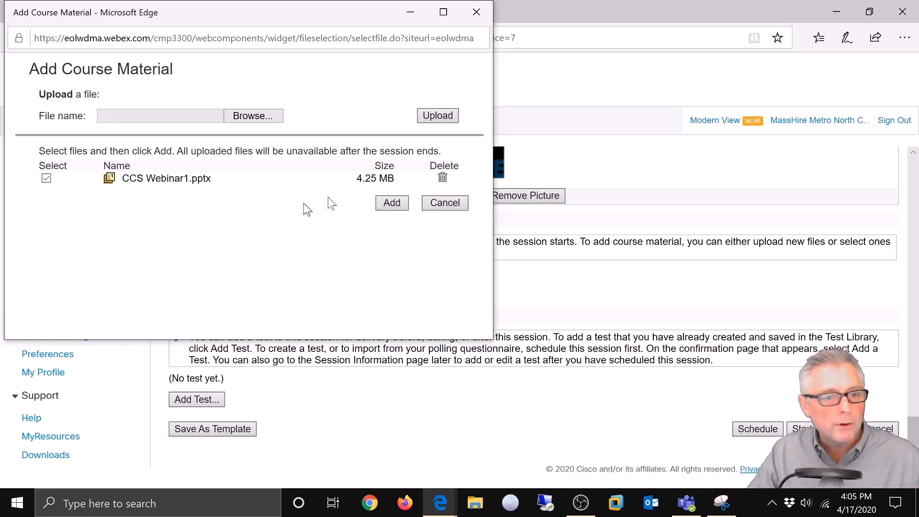
Step: Upload LMI Research Worksheet.English.pdf
click(244, 118)
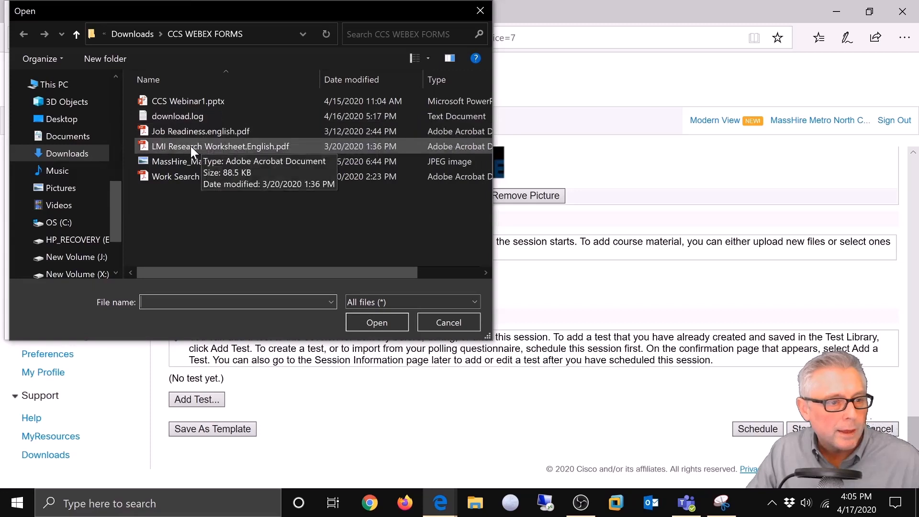
click(191, 145)
click(377, 321)
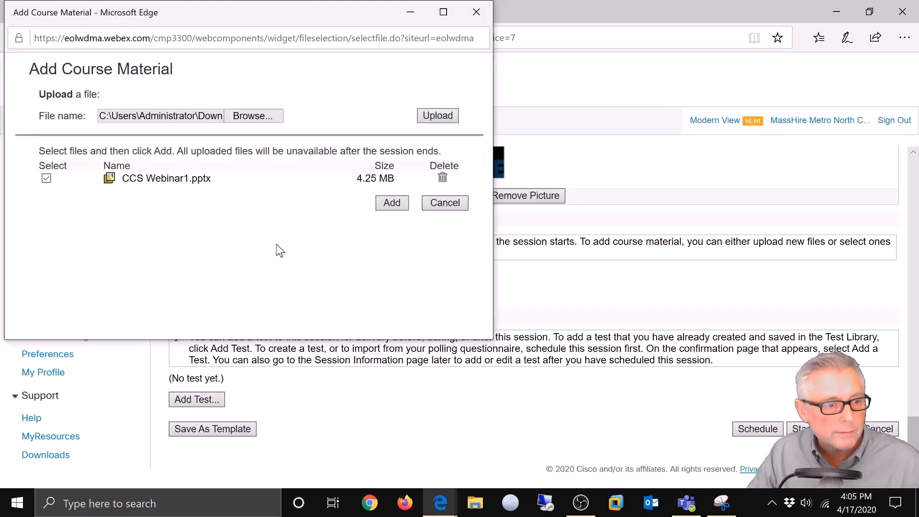
click(445, 117)
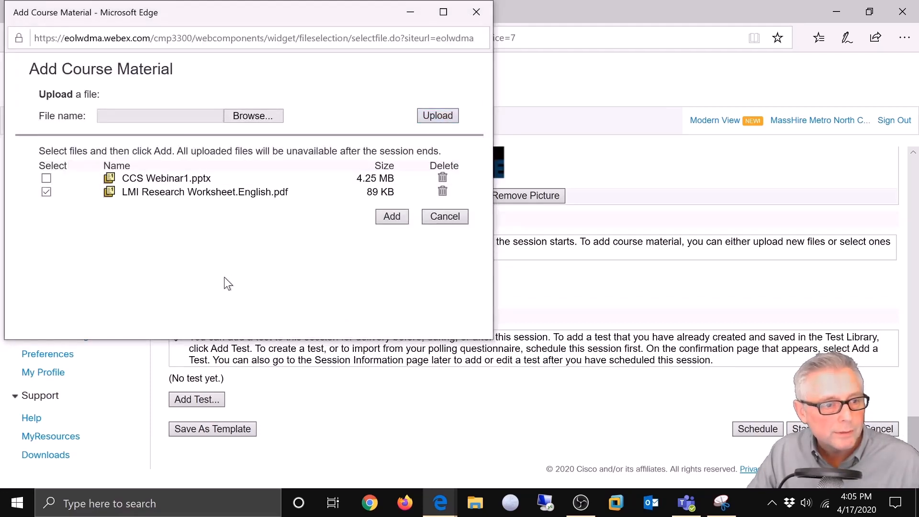
Step: Upload Work Search Log.english1.pdf and tick all three uploaded files
click(257, 117)
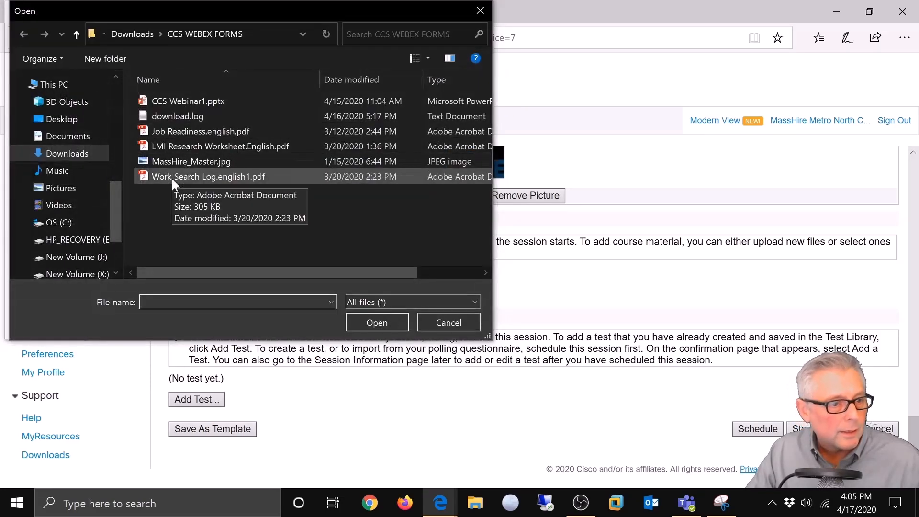
click(171, 177)
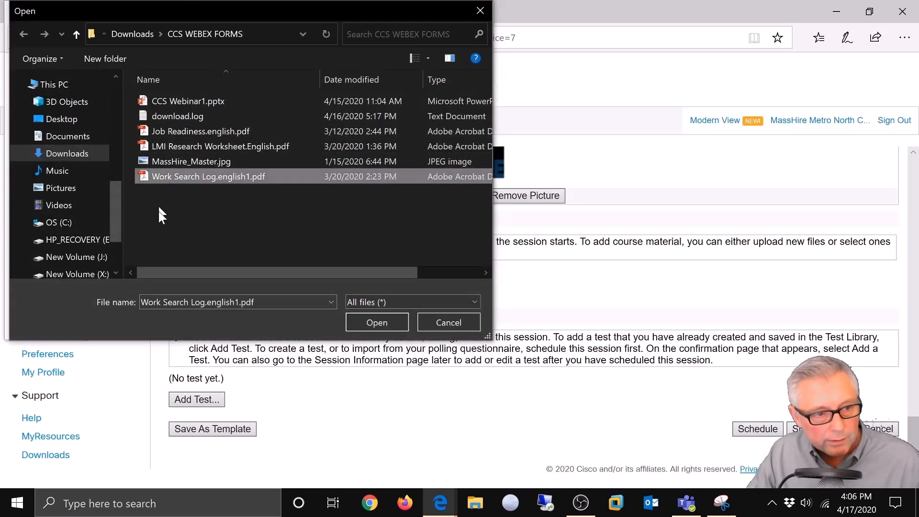
click(366, 322)
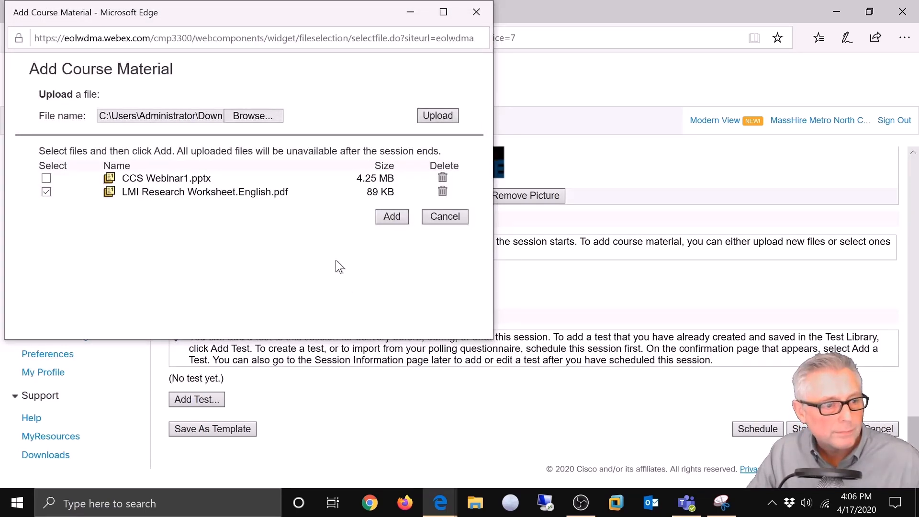
click(441, 119)
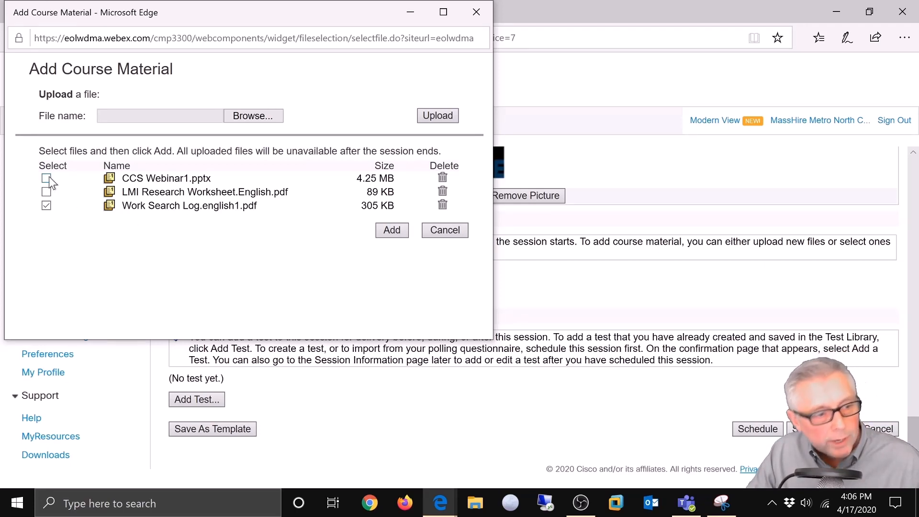
click(48, 193)
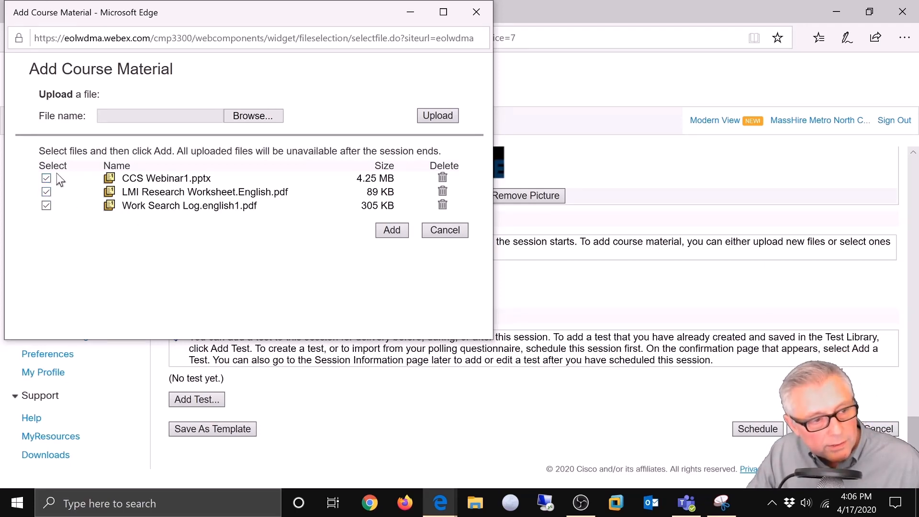
Step: Attach CCS Webinar1.pptx, LMI Research Worksheet and Work Search Log to the session's course material
click(390, 231)
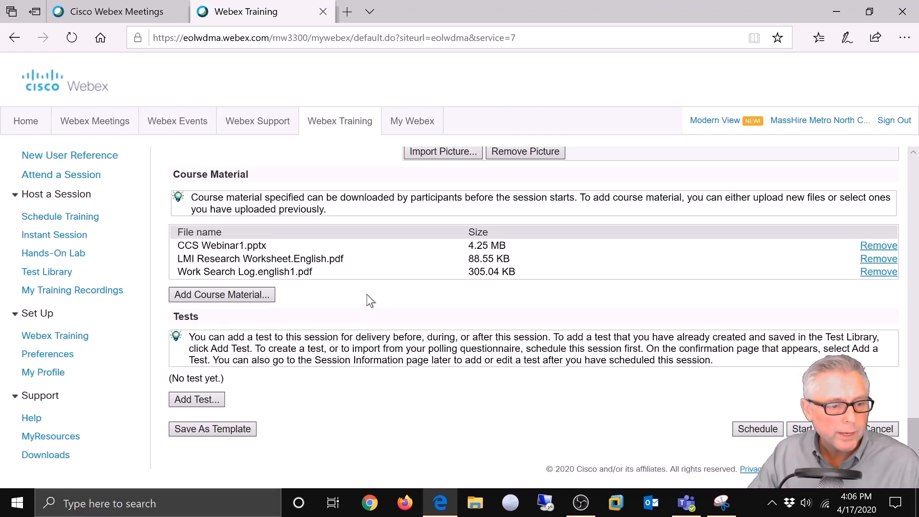
scroll(365, 298, up, 1)
scroll(365, 297, down, 1)
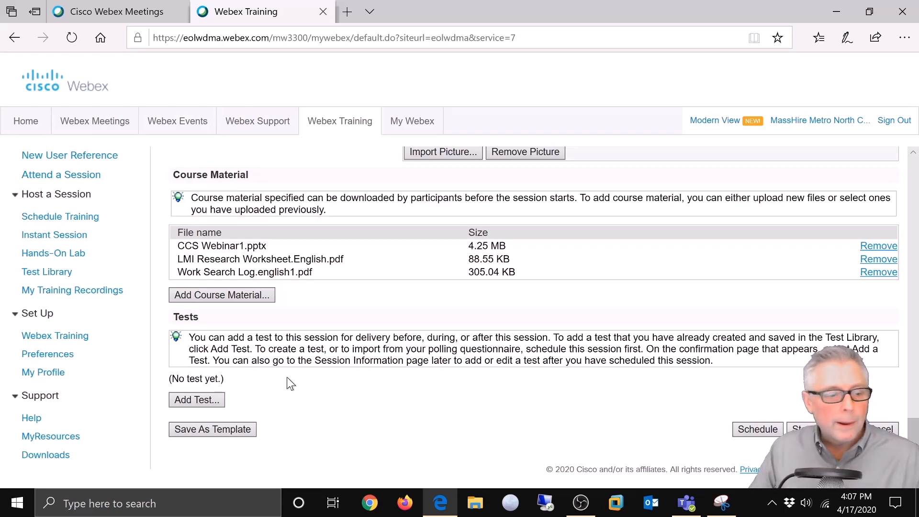
Step: Attach the CCS QUIZ test, set to start within the live session
click(207, 399)
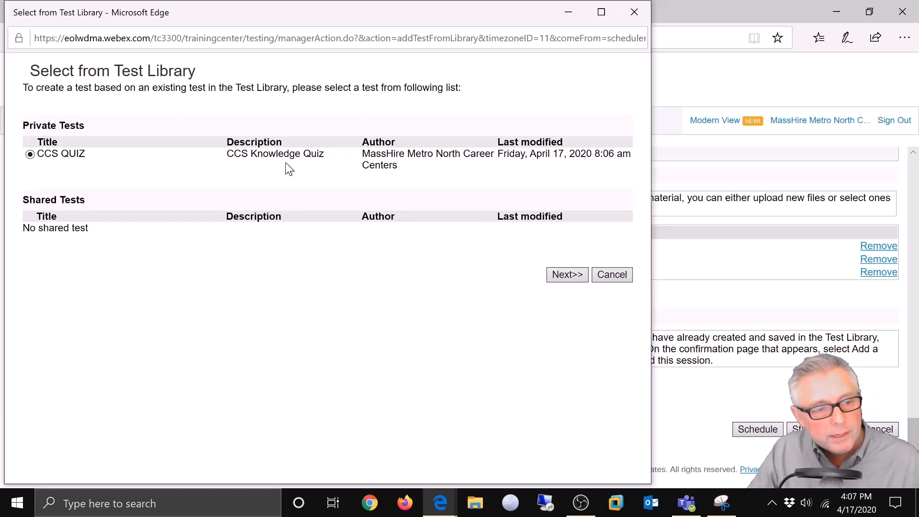
click(567, 275)
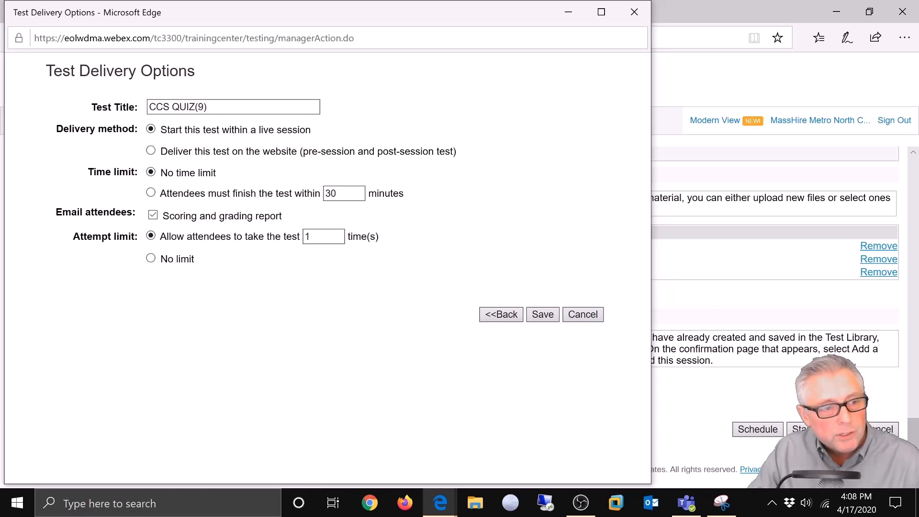
click(543, 314)
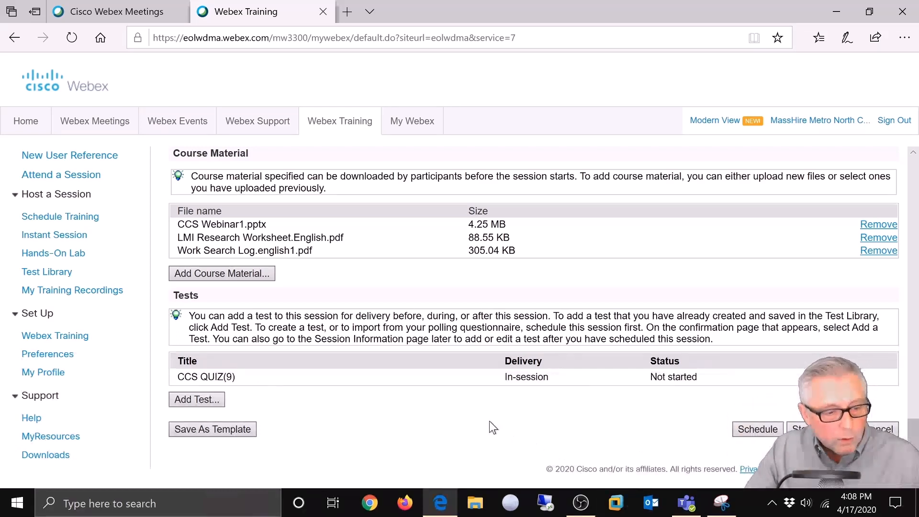
scroll(437, 375, up, 6)
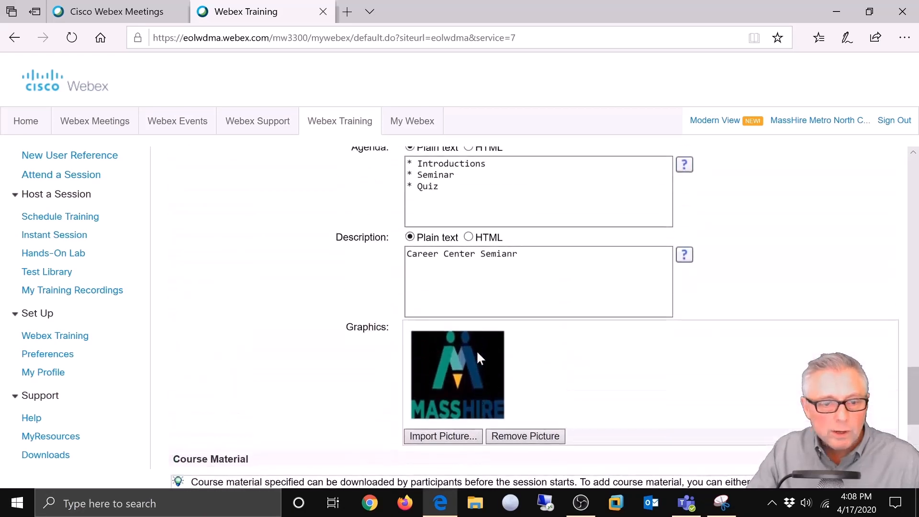
scroll(477, 353, up, 4)
scroll(524, 359, down, 1)
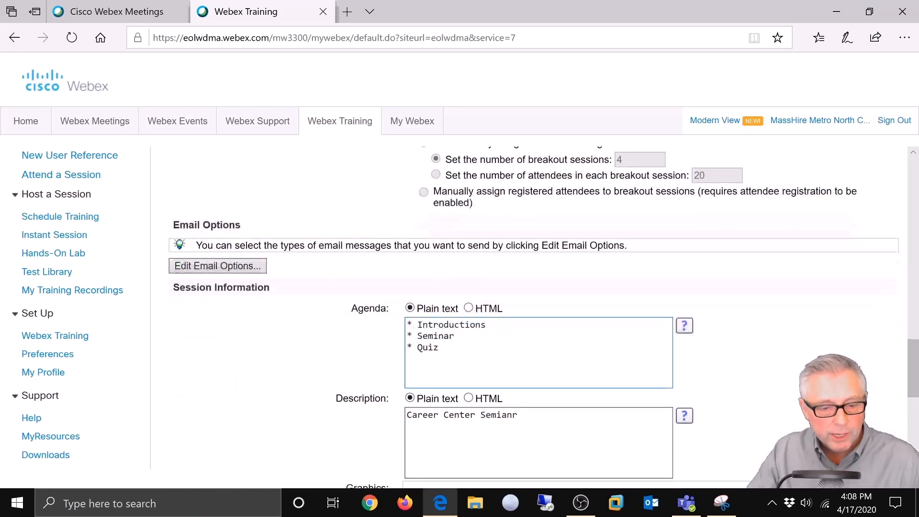
scroll(526, 359, down, 2)
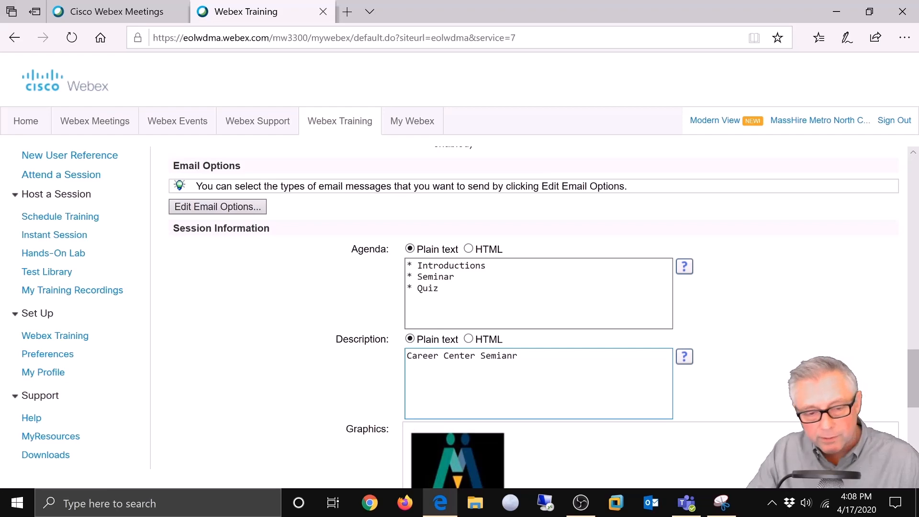
scroll(459, 383, up, 5)
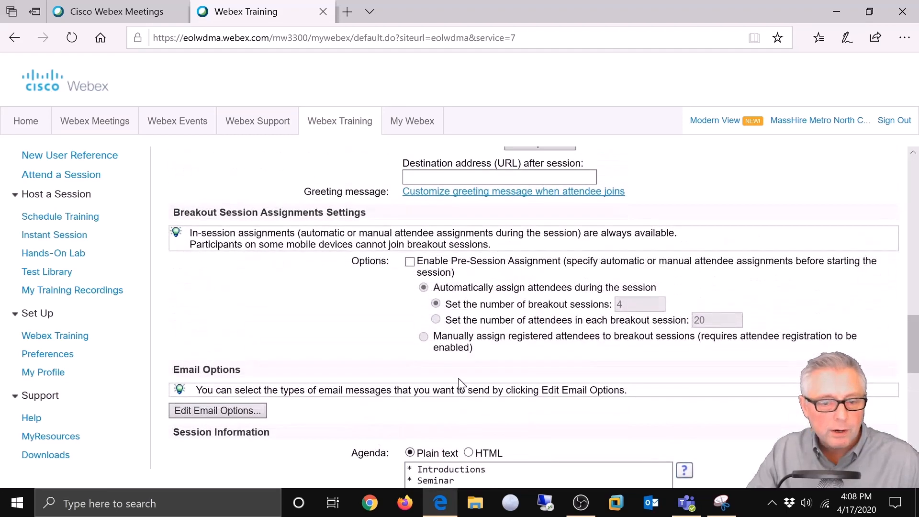
scroll(458, 383, up, 6)
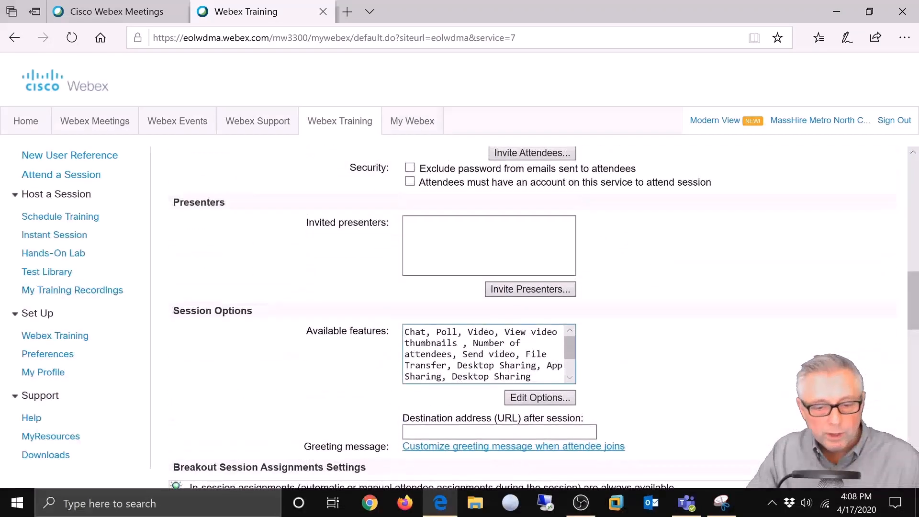
scroll(481, 268, up, 4)
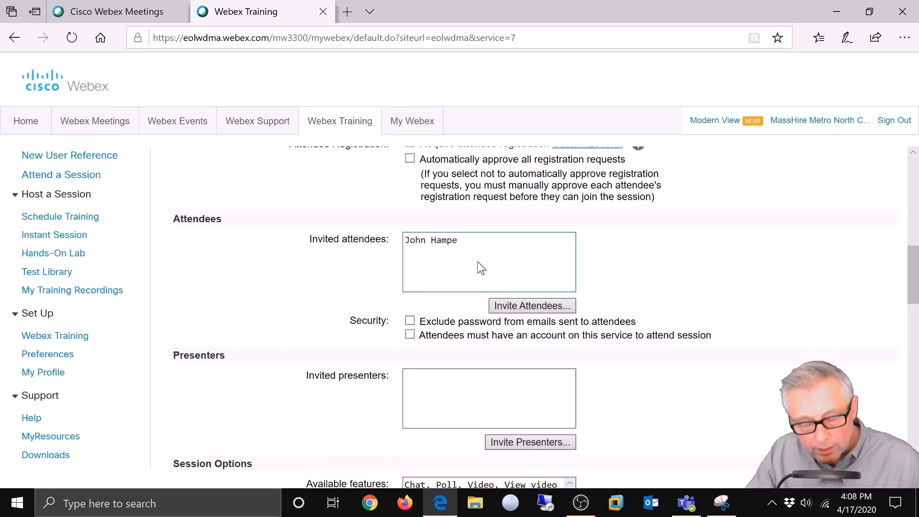
scroll(481, 268, up, 5)
scroll(479, 268, up, 1)
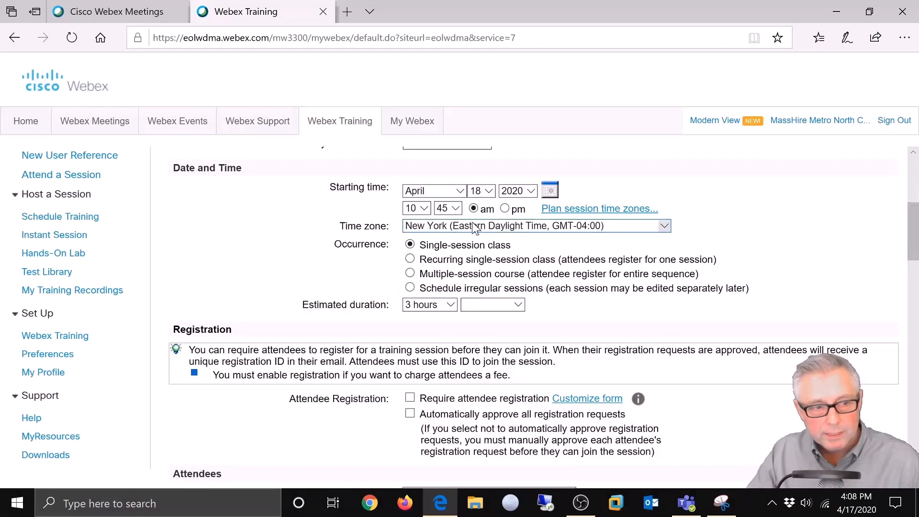
scroll(472, 274, up, 3)
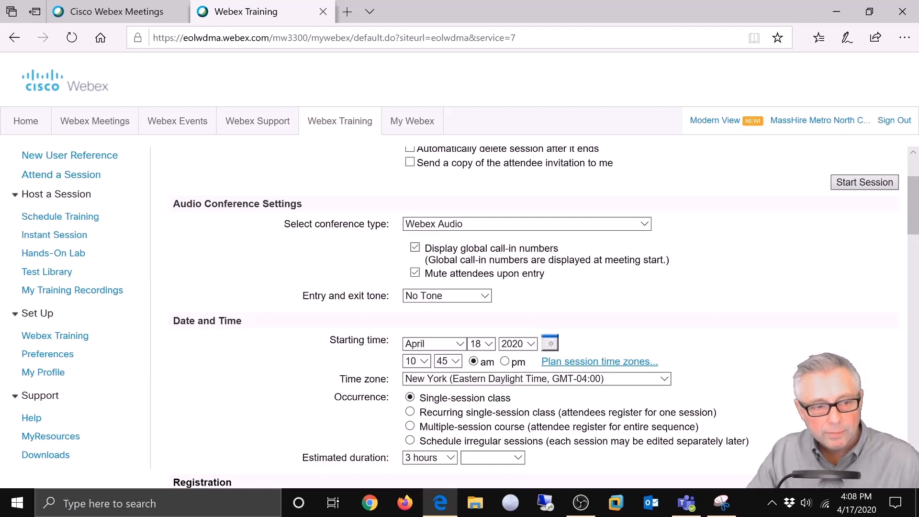
scroll(543, 316, up, 2)
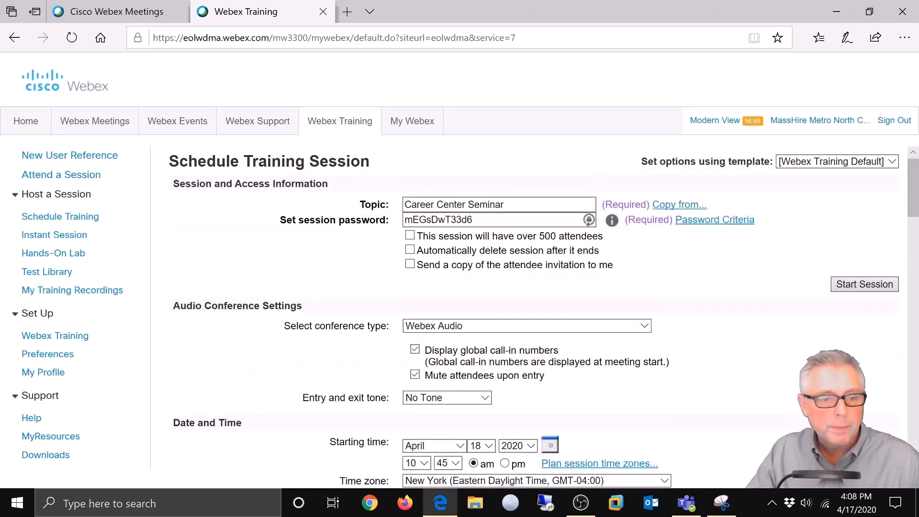
scroll(497, 301, down, 4)
scroll(482, 302, down, 10)
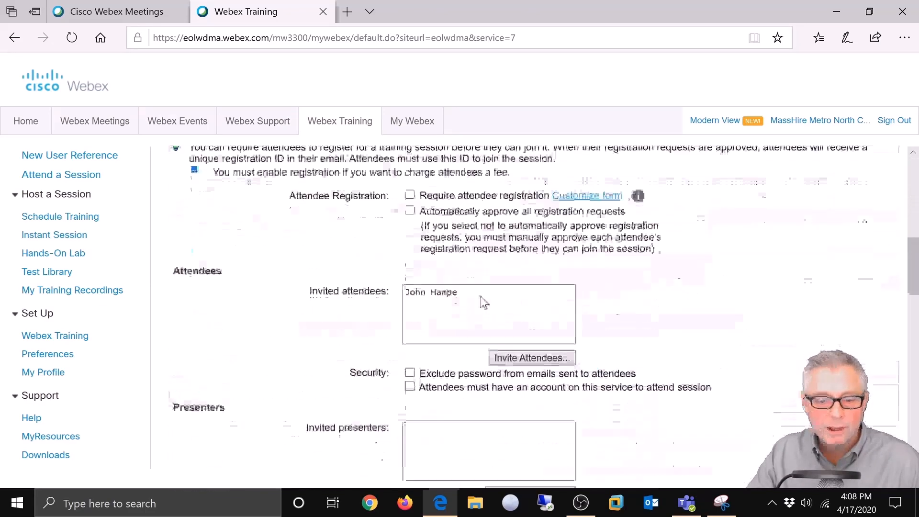
scroll(673, 354, down, 5)
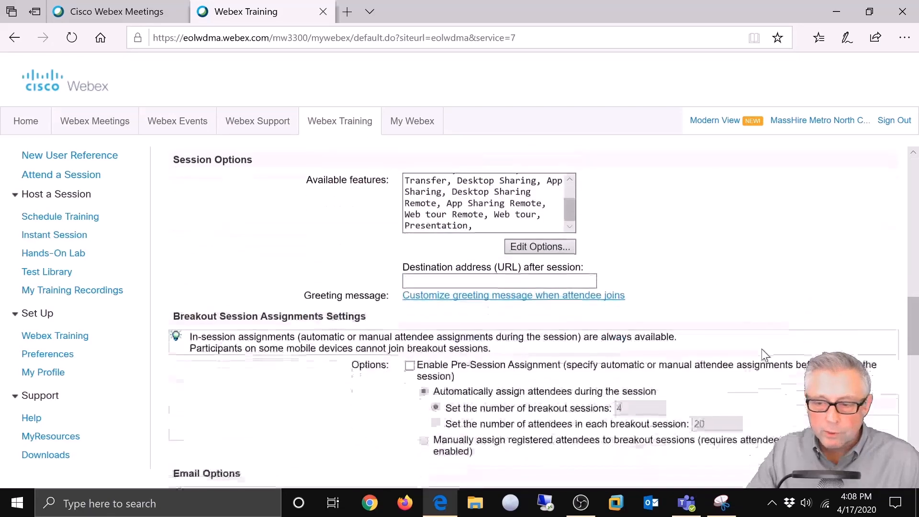
scroll(709, 368, down, 10)
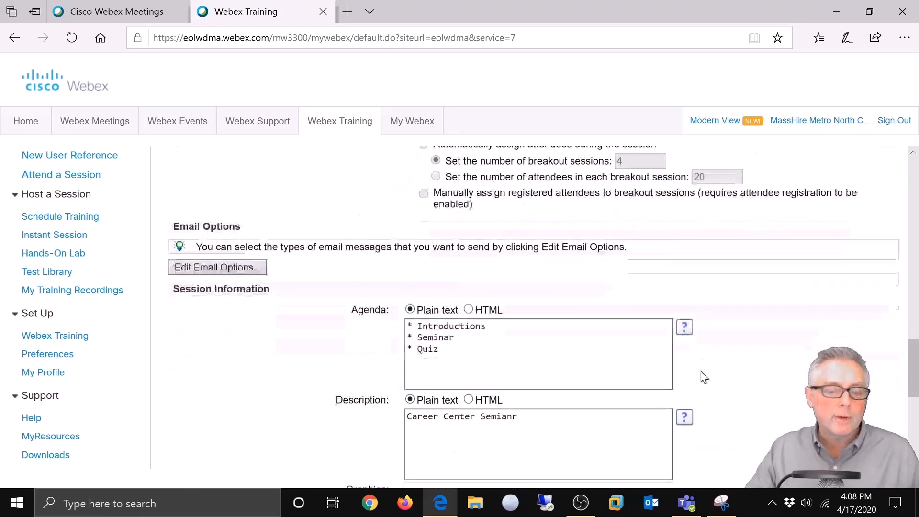
scroll(697, 365, down, 2)
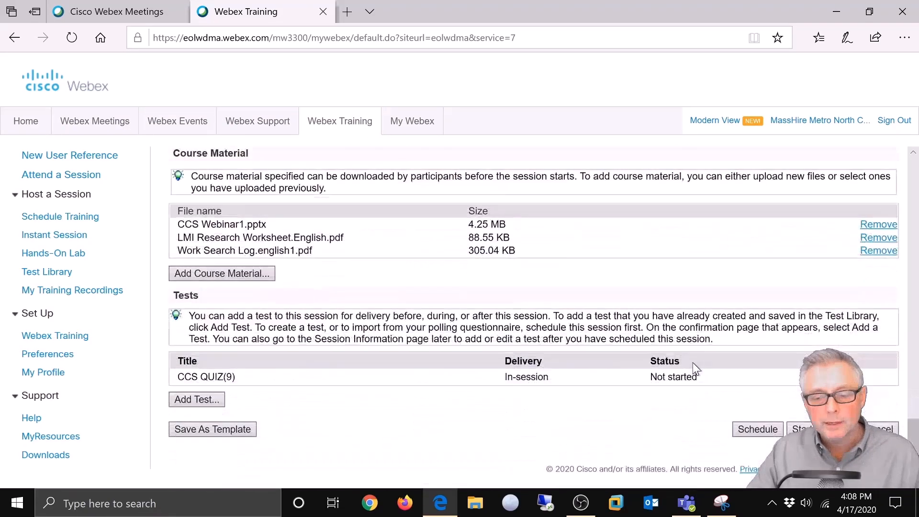
Step: Schedule Career Center Seminar for April 18, 2020 at 10:45 am, then reopen it for editing
click(750, 427)
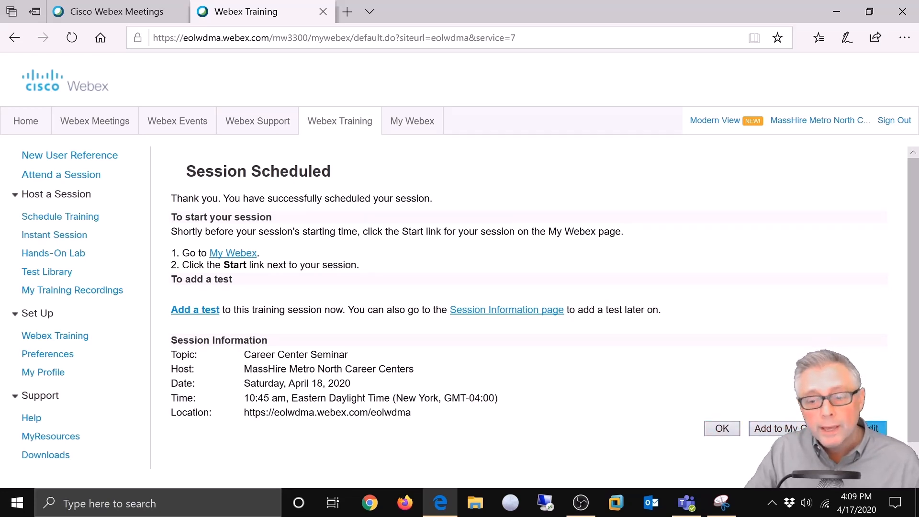
click(875, 428)
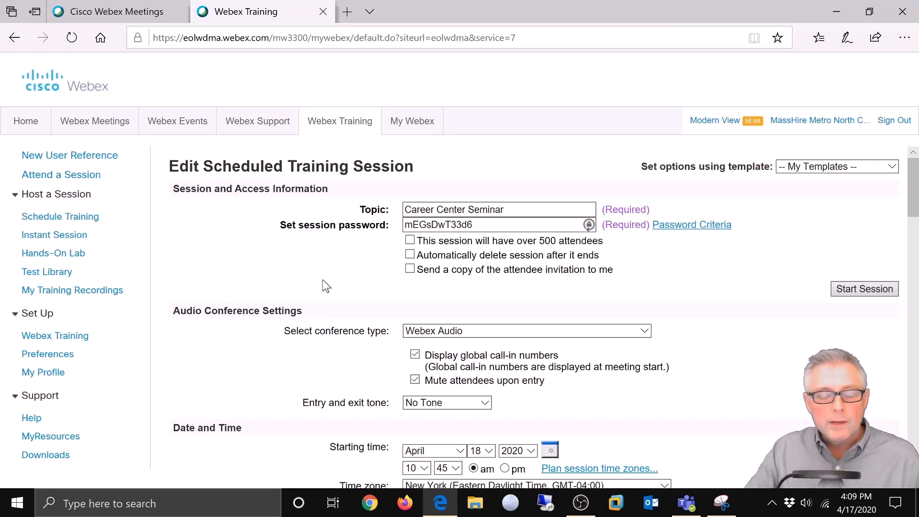
scroll(322, 279, down, 5)
scroll(315, 285, down, 12)
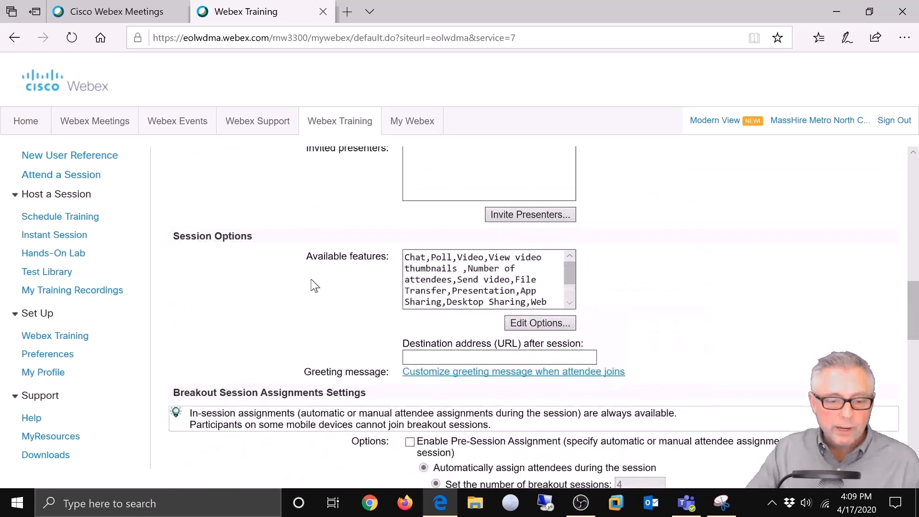
scroll(313, 285, down, 10)
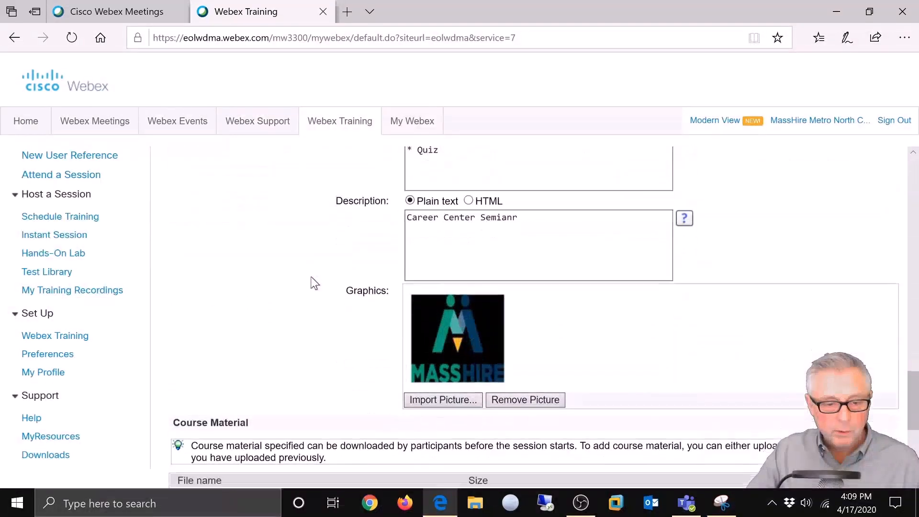
scroll(311, 276, down, 2)
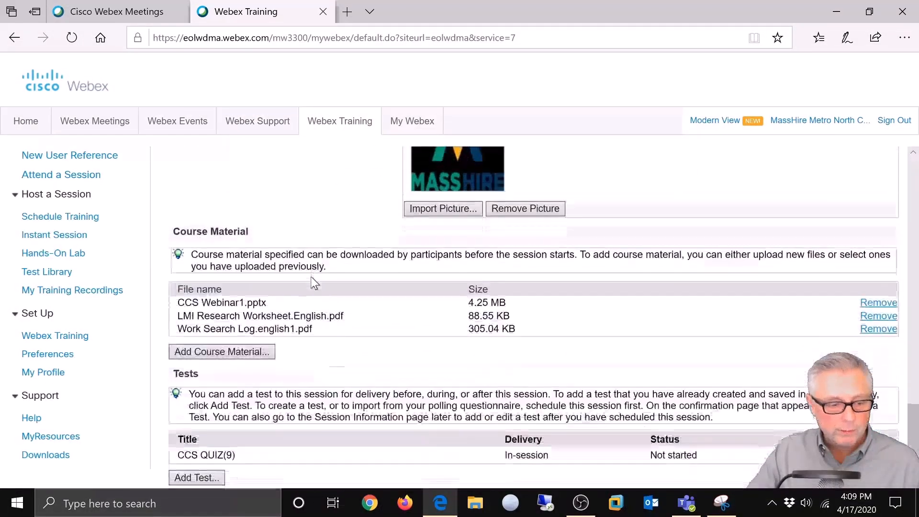
Step: Upload and attach Job Readiness.english.pdf as the fourth course file
click(206, 353)
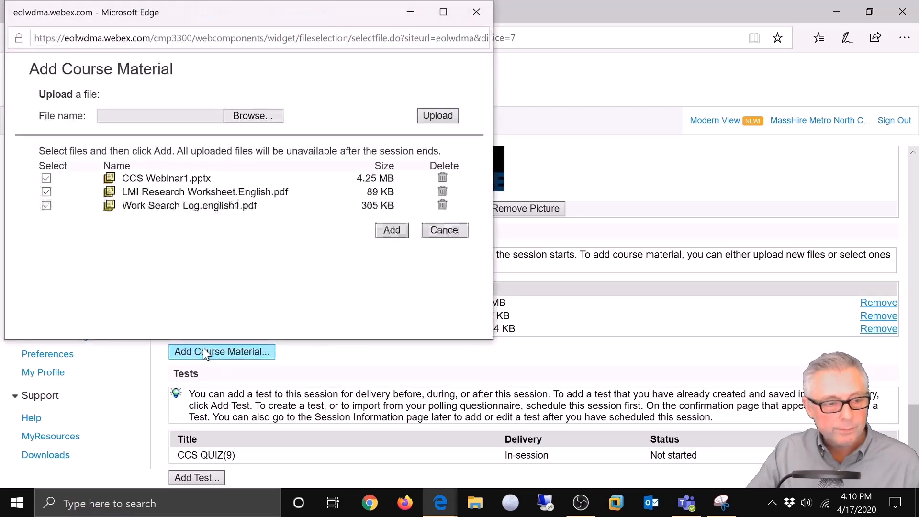
click(245, 115)
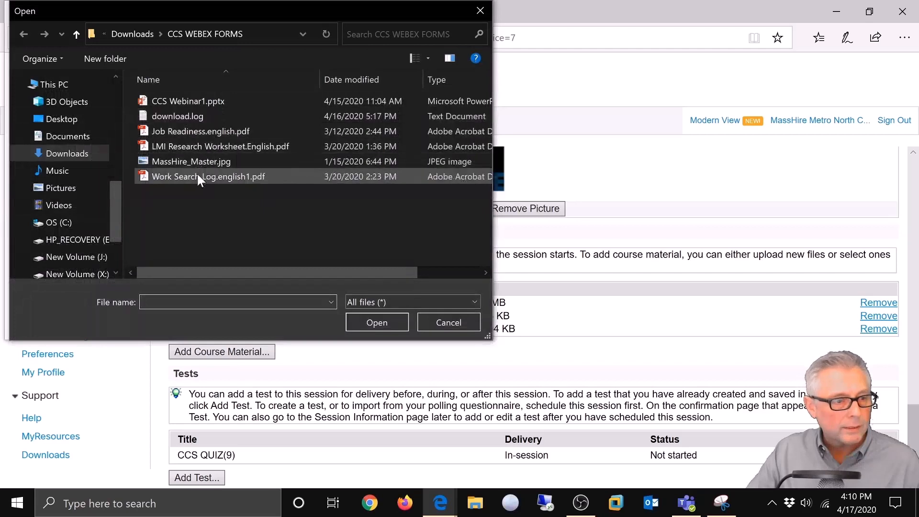
click(168, 131)
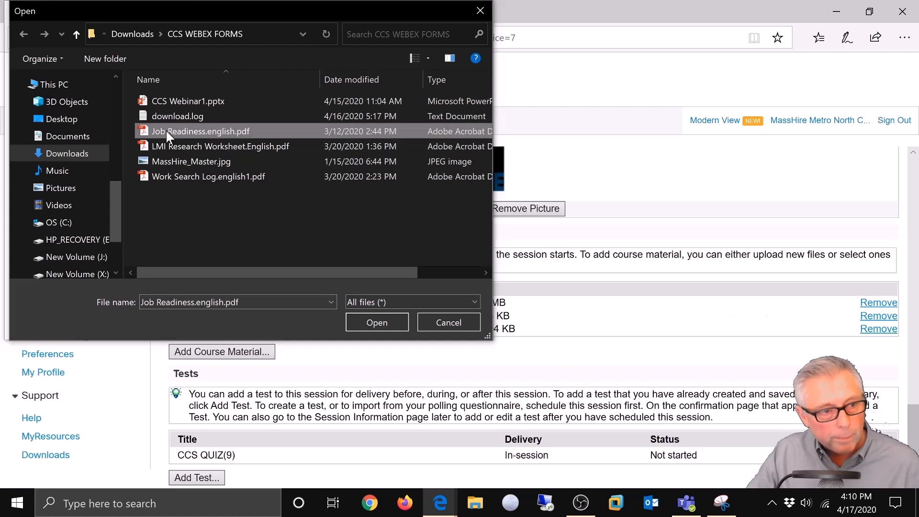
click(355, 320)
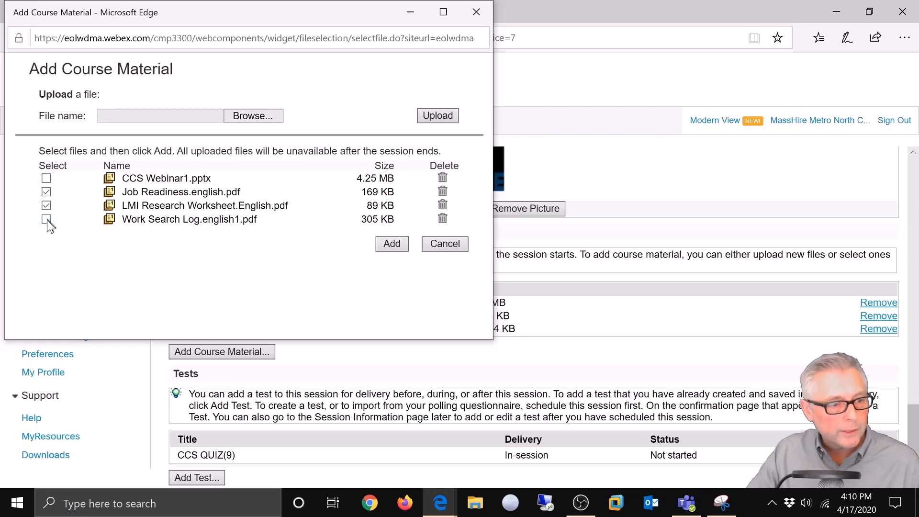
click(399, 245)
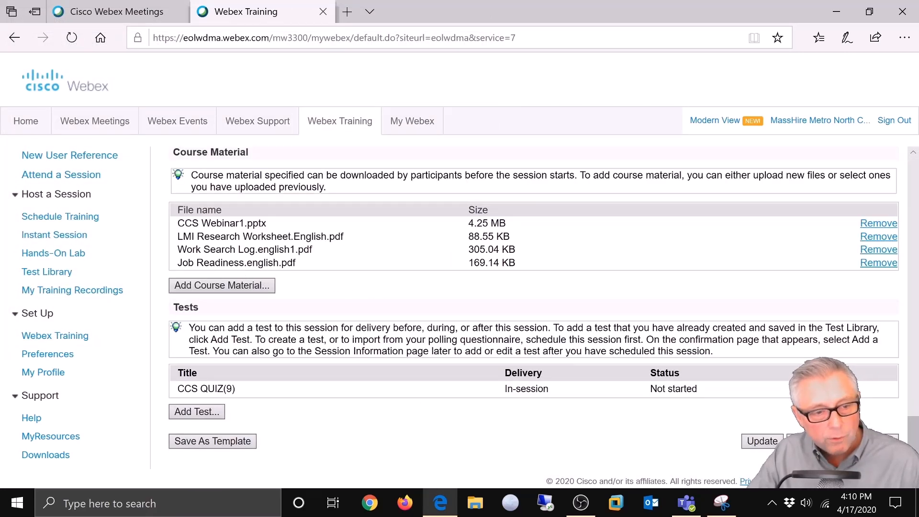
Step: Replace 'Untitled' with 'Career Center Seminar' as the template name and save the template
scroll(375, 263, down, 1)
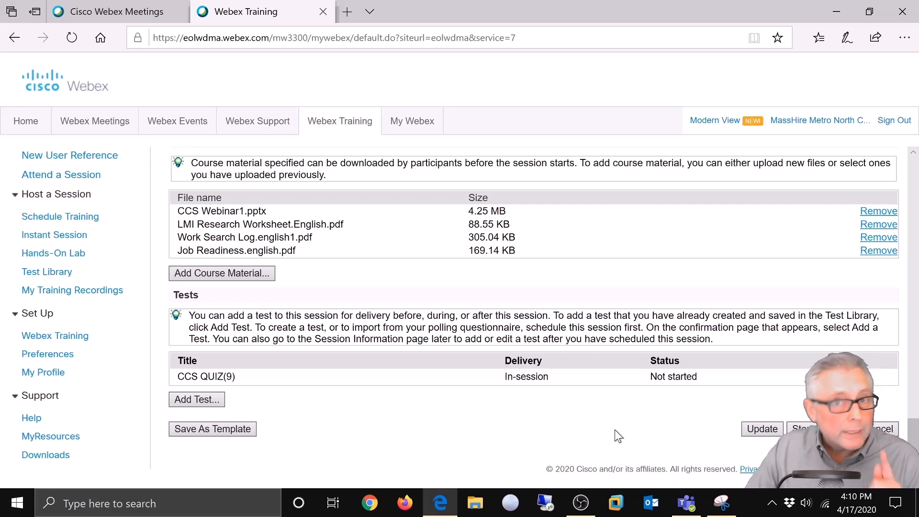
click(206, 429)
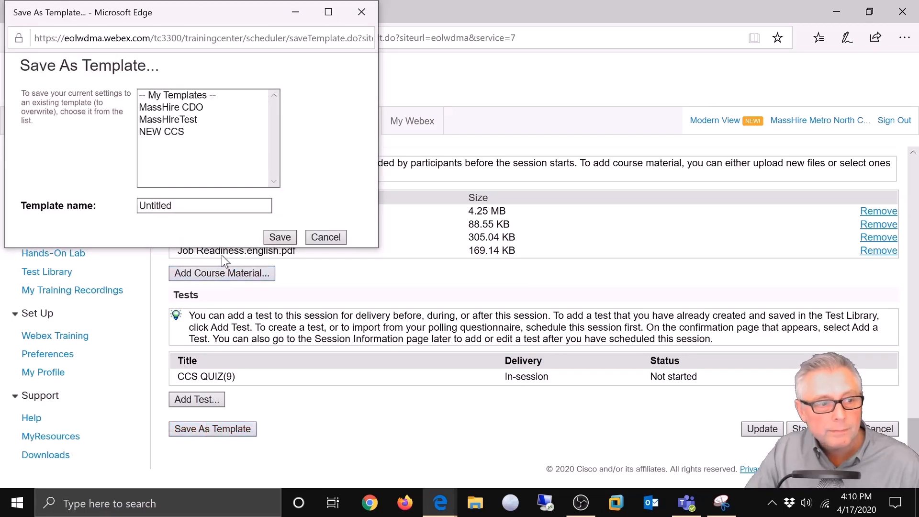
drag(183, 206, 87, 219)
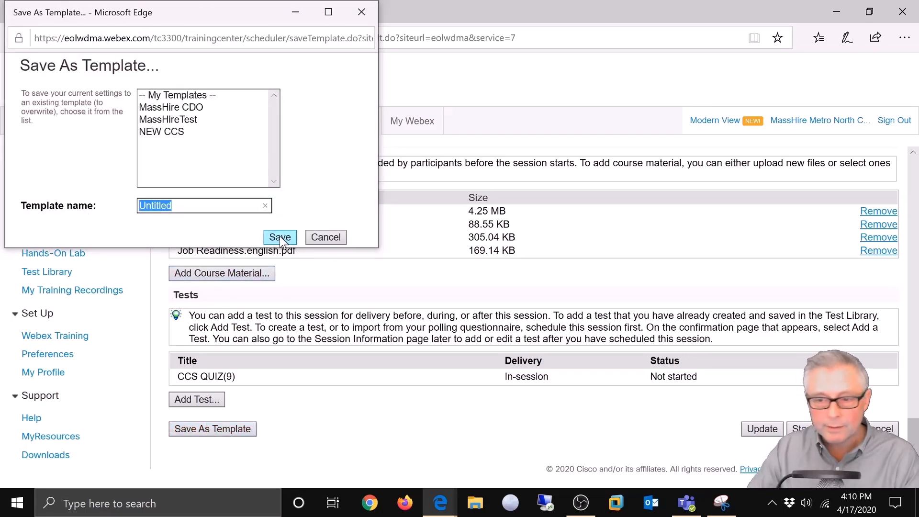
key(BackSpace)
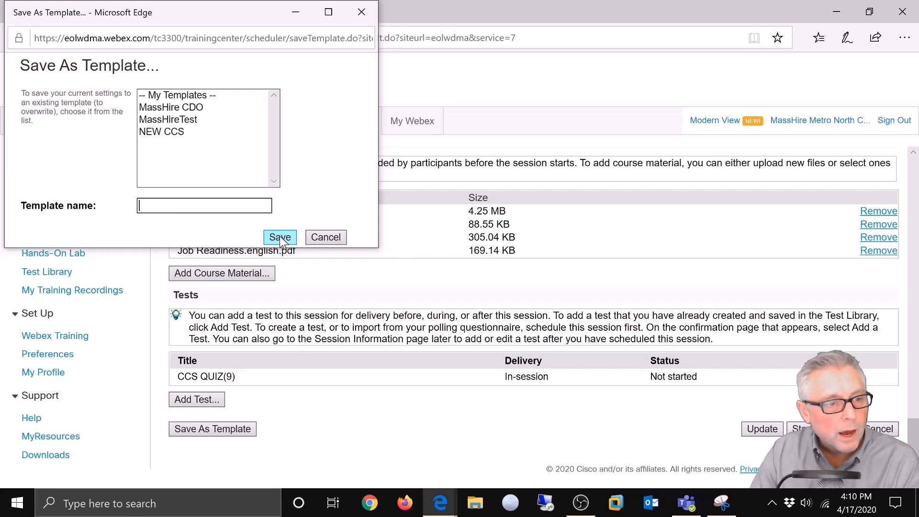
text(Career Center Seminar)
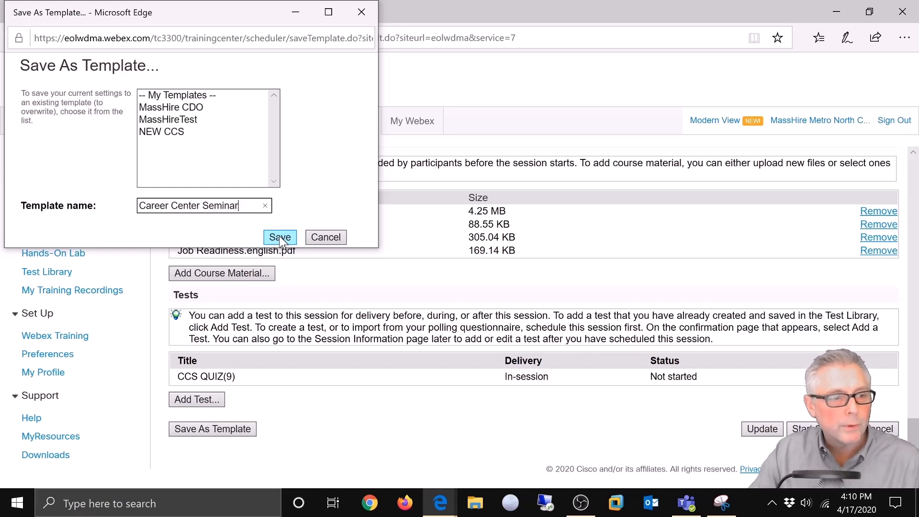
click(281, 239)
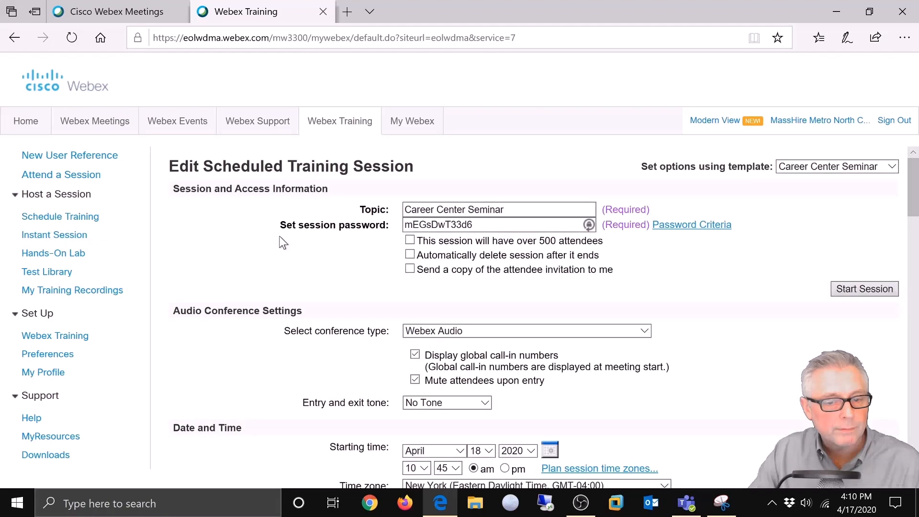
Step: Update the session, always allow the site's pop-ups, and send details to all invited participants
scroll(279, 239, down, 10)
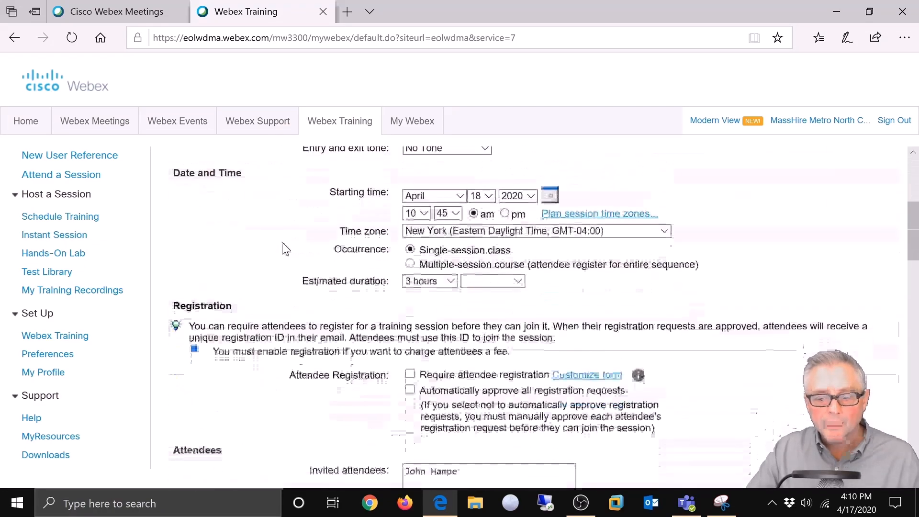
scroll(285, 248, down, 20)
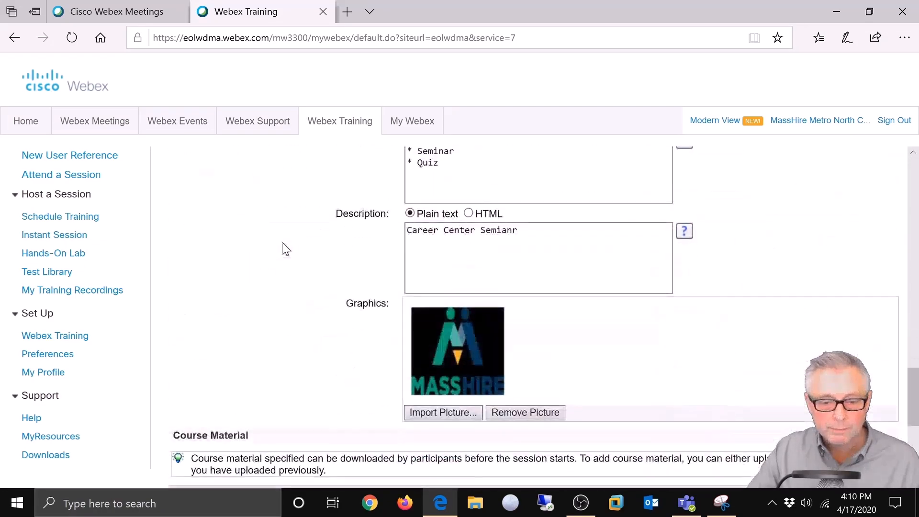
scroll(286, 249, down, 3)
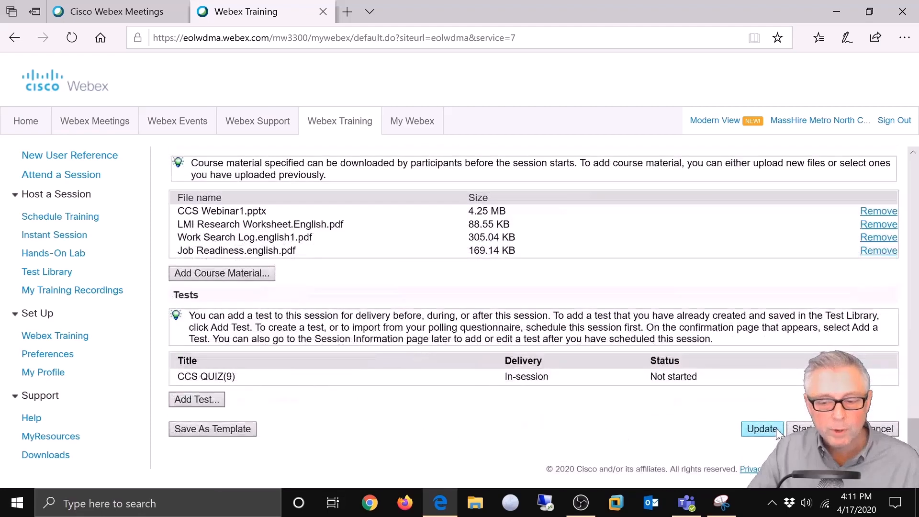
click(756, 428)
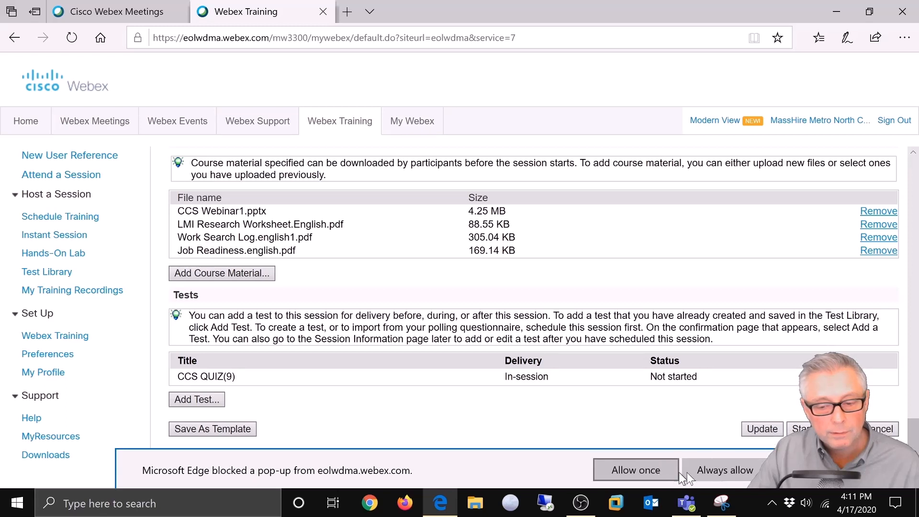
click(717, 469)
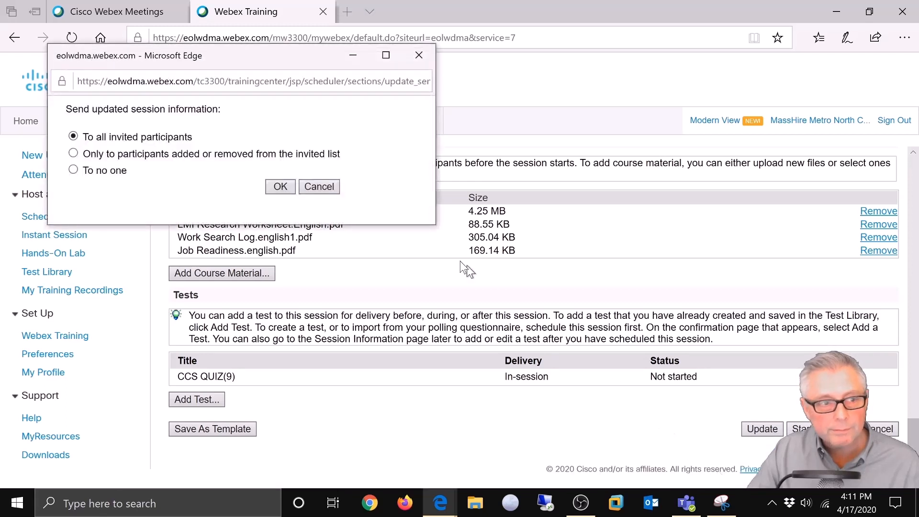
drag(272, 53, 499, 91)
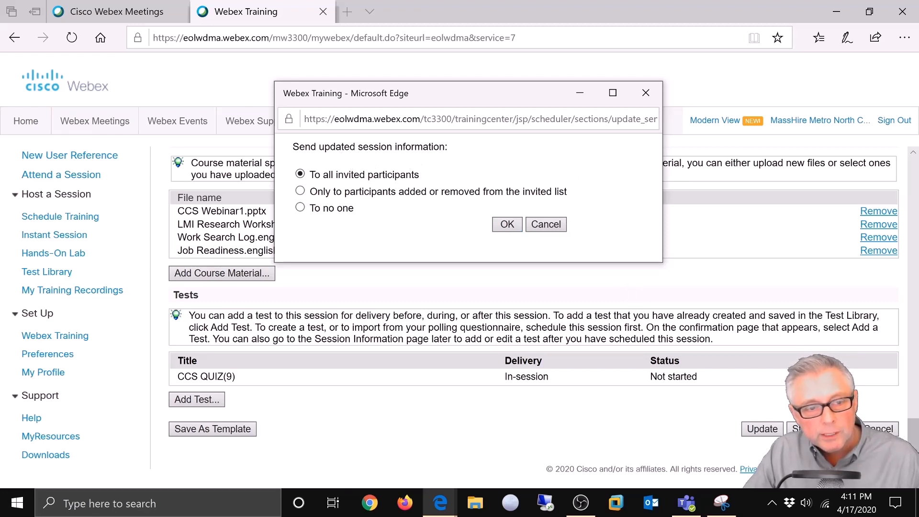
click(506, 224)
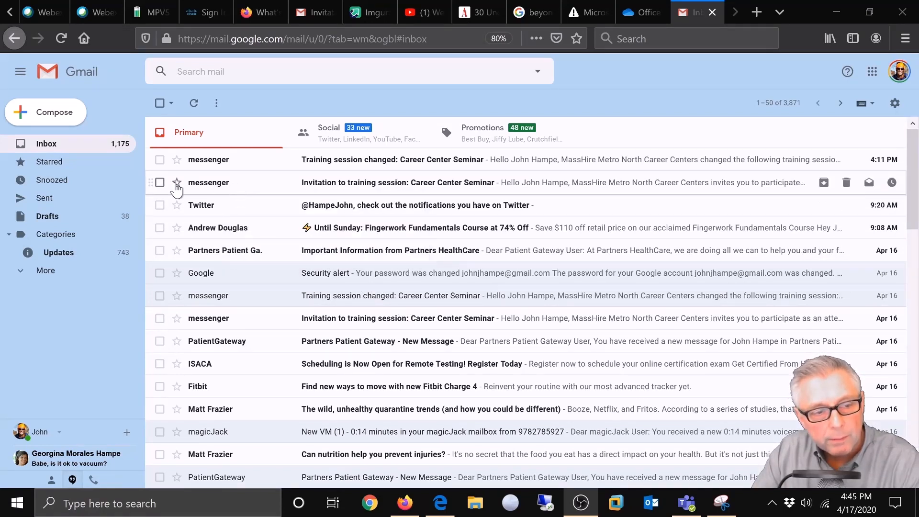
Step: View the Gmail inbox showing the 4:11 PM 'Training session changed' notice
mouse_move(205, 187)
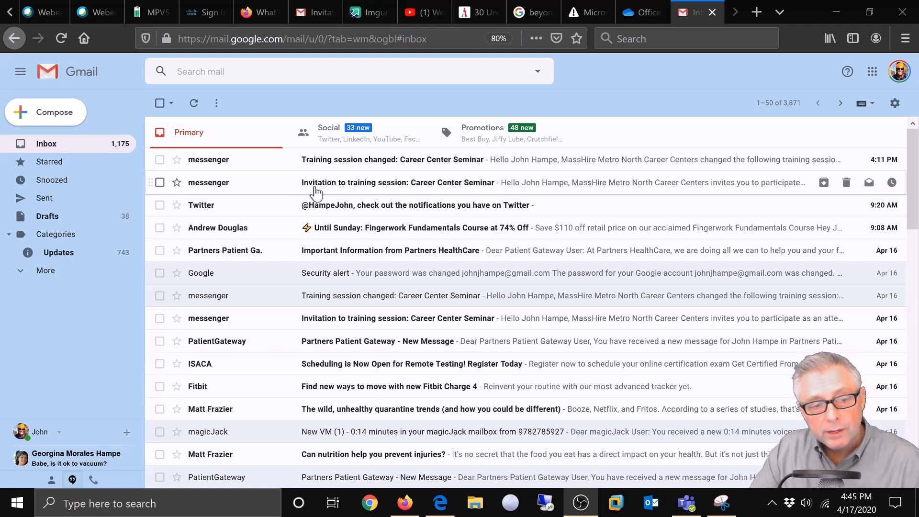
Step: Open the 'Training session changed' email and follow its training session join link
click(338, 165)
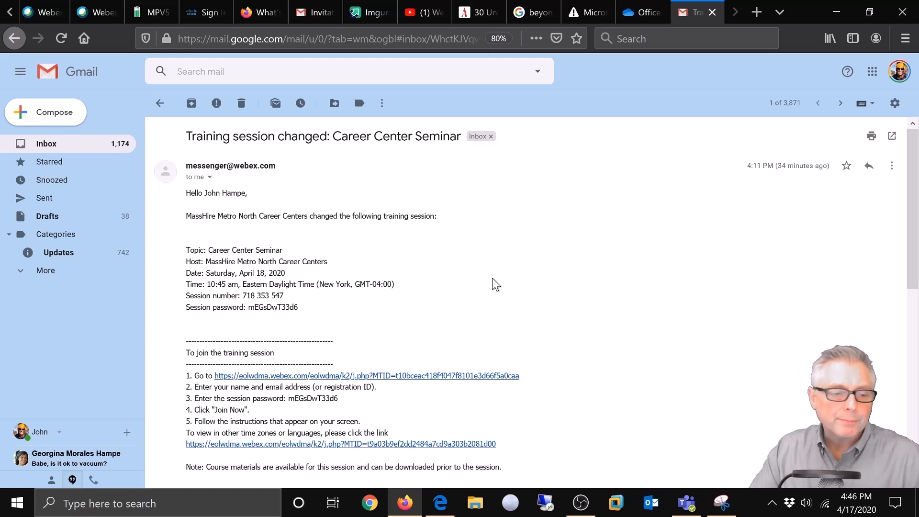
scroll(495, 282, down, 3)
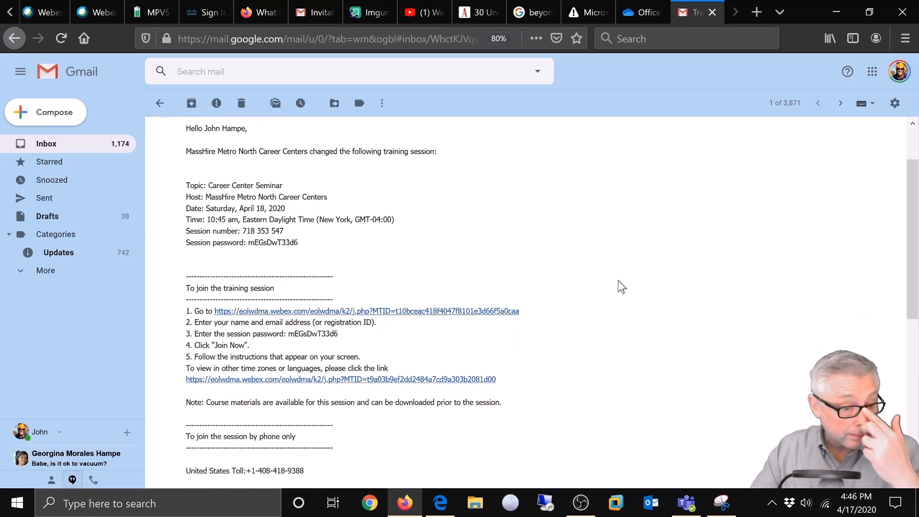
scroll(620, 287, down, 1)
scroll(621, 287, down, 5)
scroll(620, 287, up, 6)
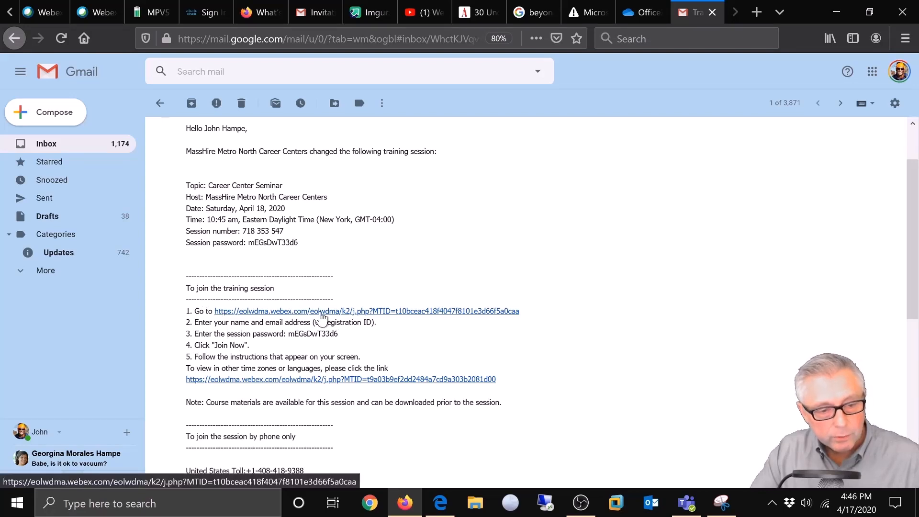
scroll(321, 320, down, 5)
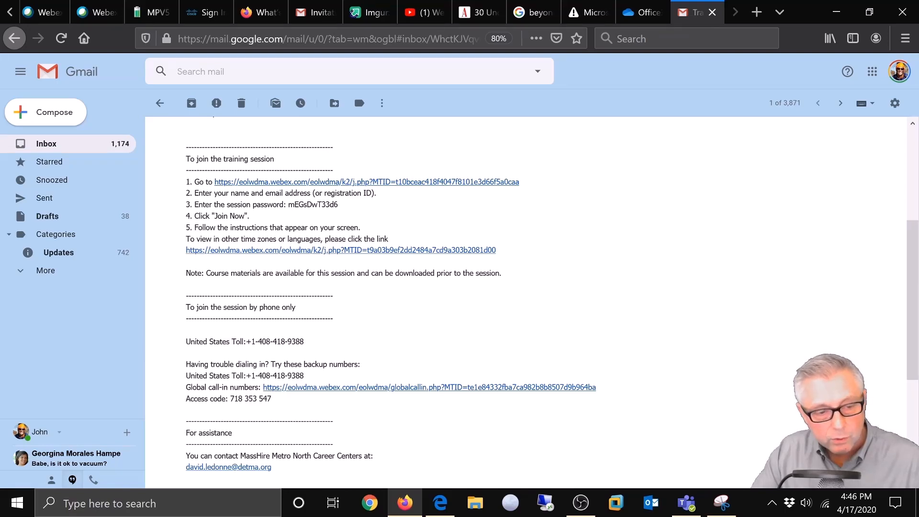
scroll(540, 326, up, 8)
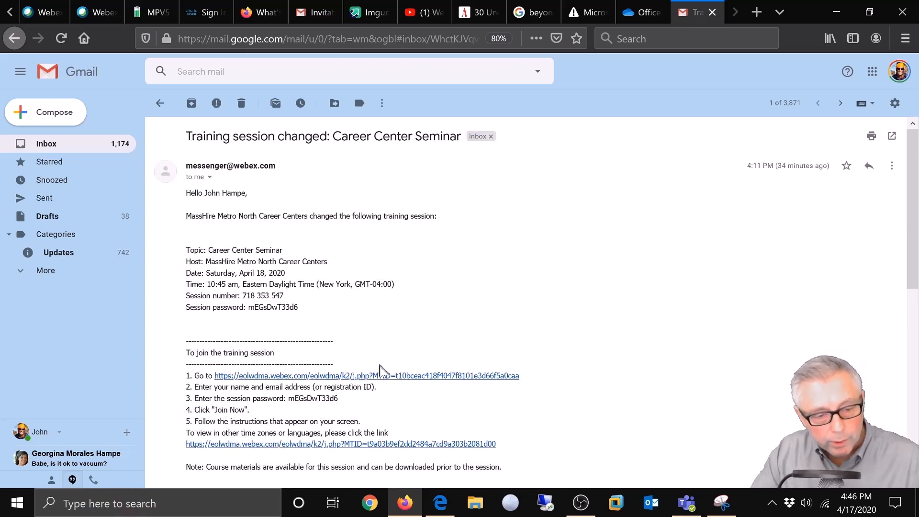
click(382, 377)
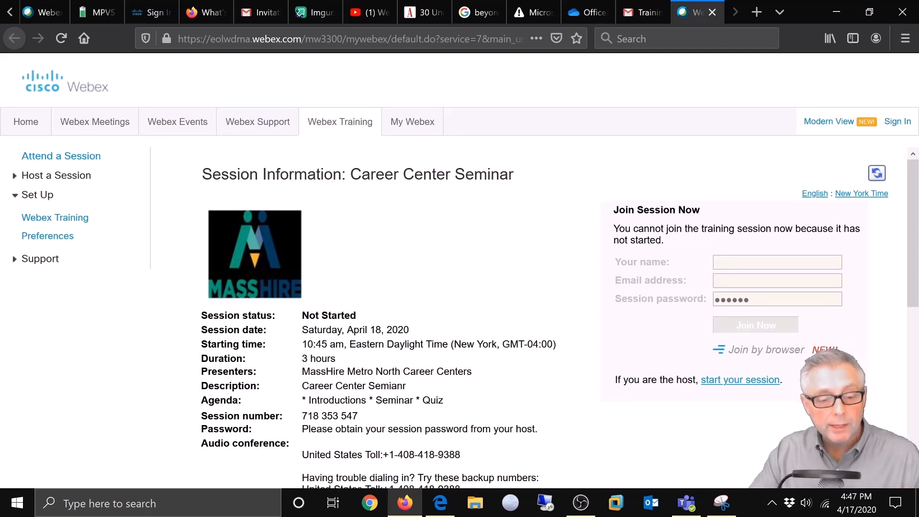
Step: Scroll through the Career Center Seminar Session Information page to review its course material links
scroll(378, 394, down, 3)
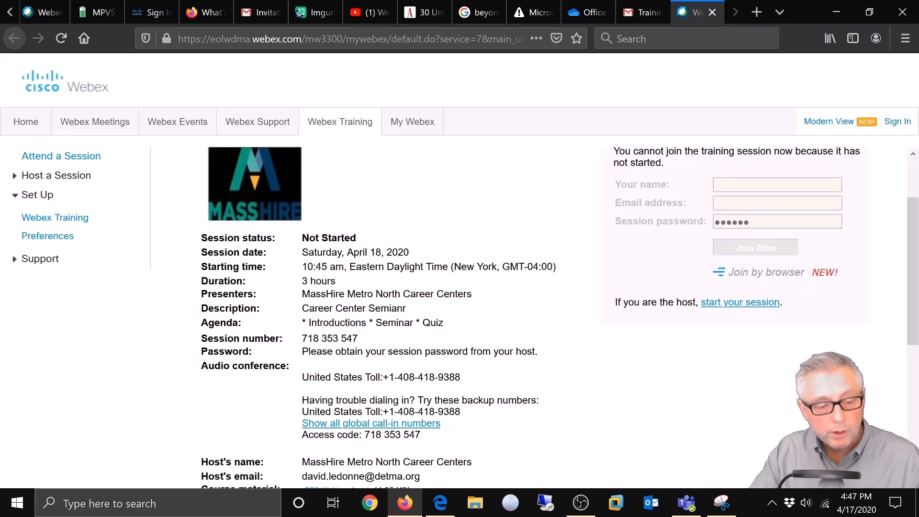
scroll(378, 316, down, 3)
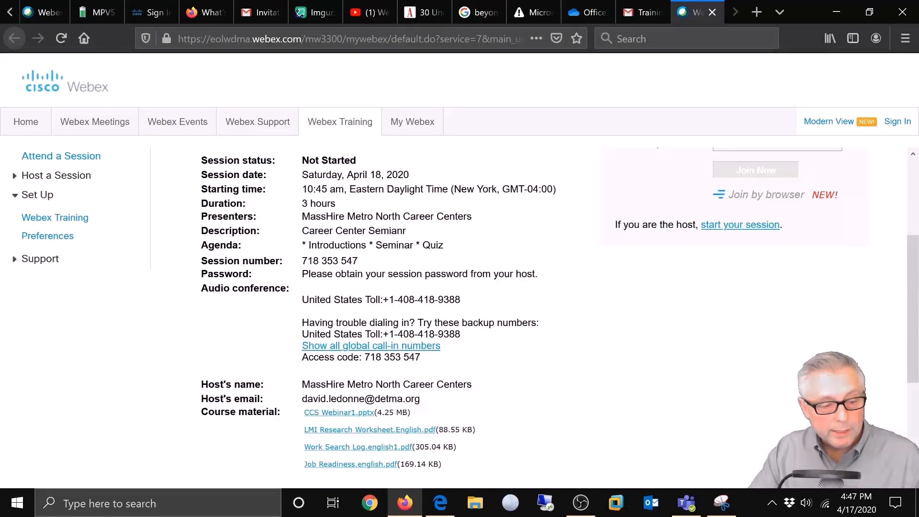
scroll(358, 395, up, 3)
scroll(358, 395, down, 6)
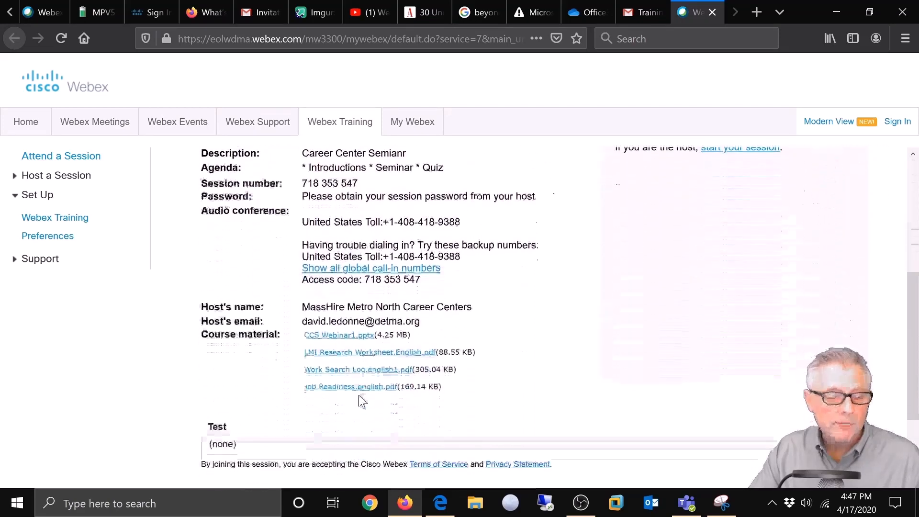
scroll(358, 394, up, 3)
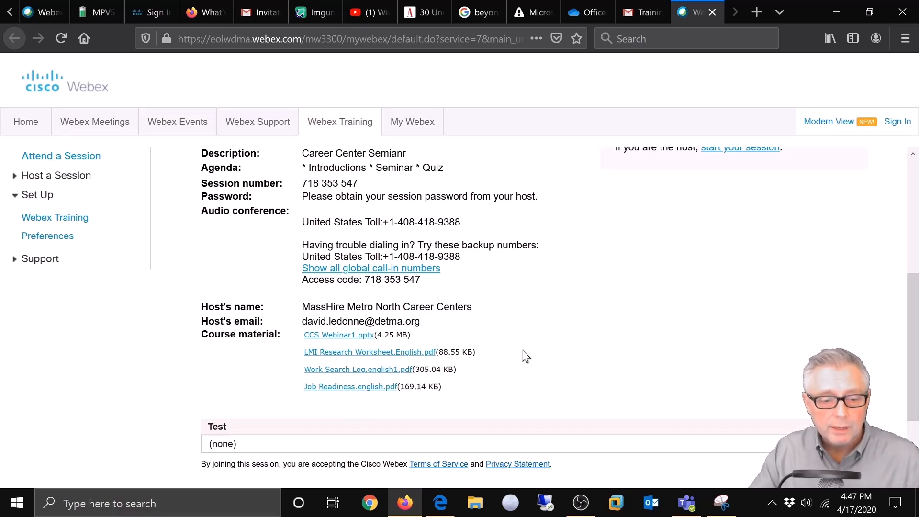
scroll(521, 349, up, 3)
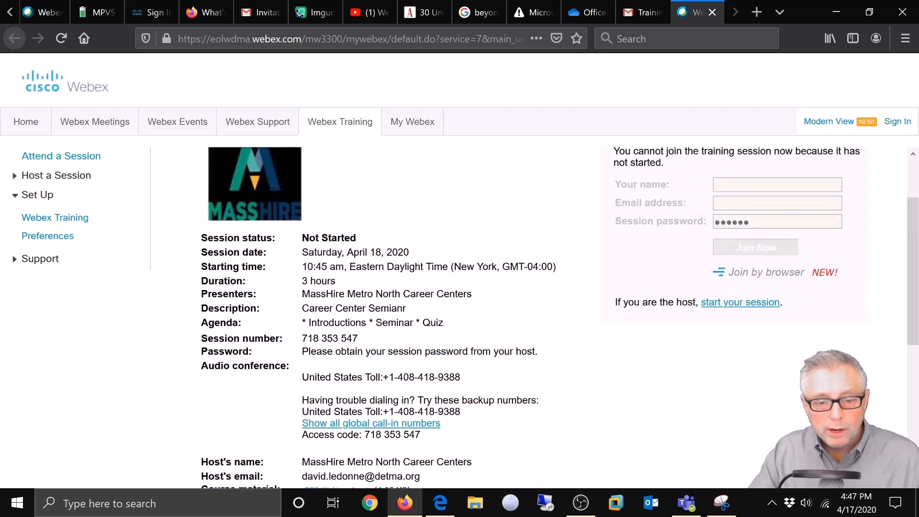
scroll(523, 354, down, 3)
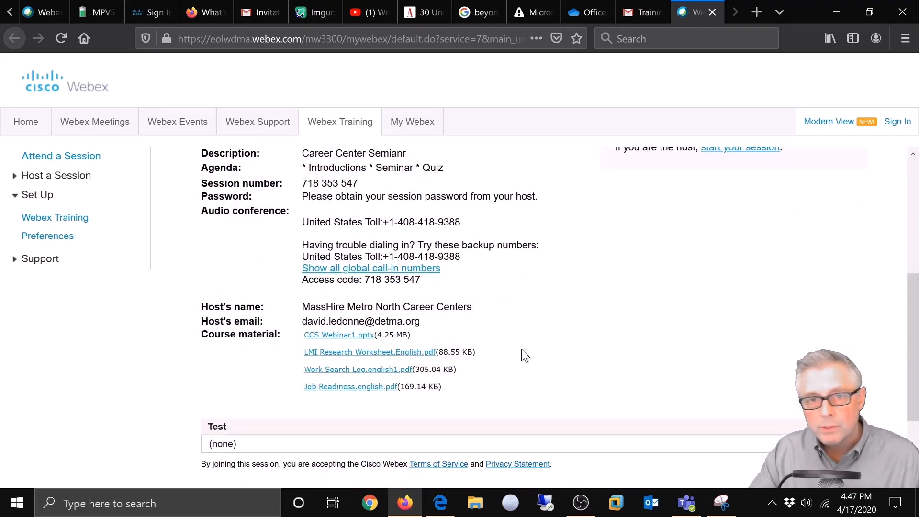
scroll(522, 350, up, 3)
scroll(521, 349, up, 2)
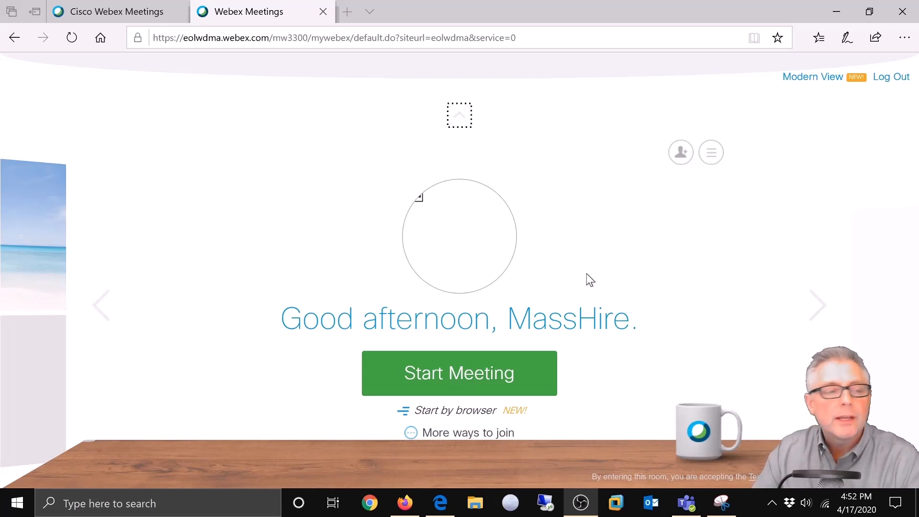
Step: Open My Webex > My Meetings and move to April 18, 2020 to list the Career Center Seminar
click(458, 114)
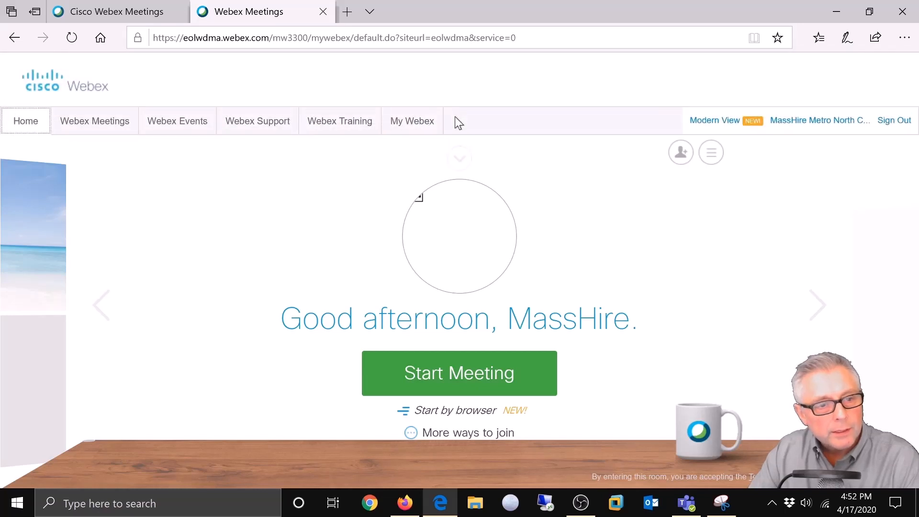
click(417, 125)
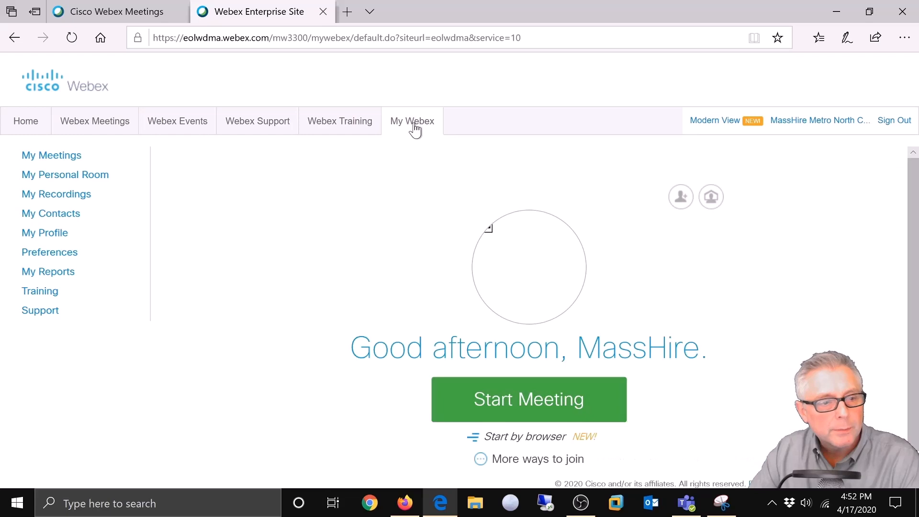
click(33, 158)
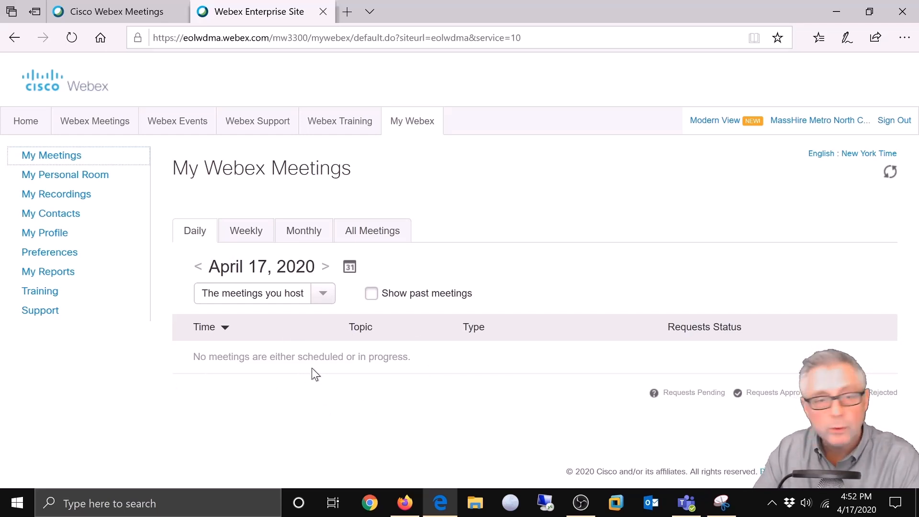
click(326, 268)
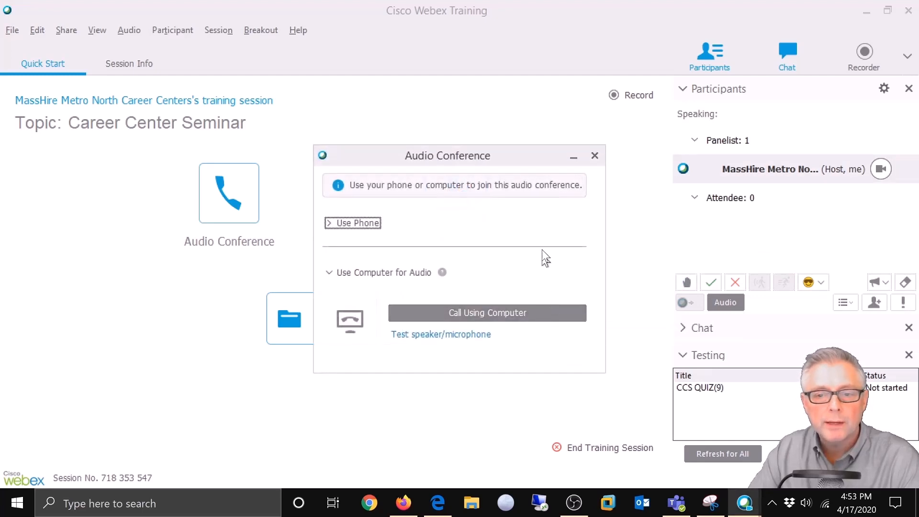
Step: Move the Audio Conference dialog aside and start the speaker/microphone audio test
drag(532, 151, 487, 140)
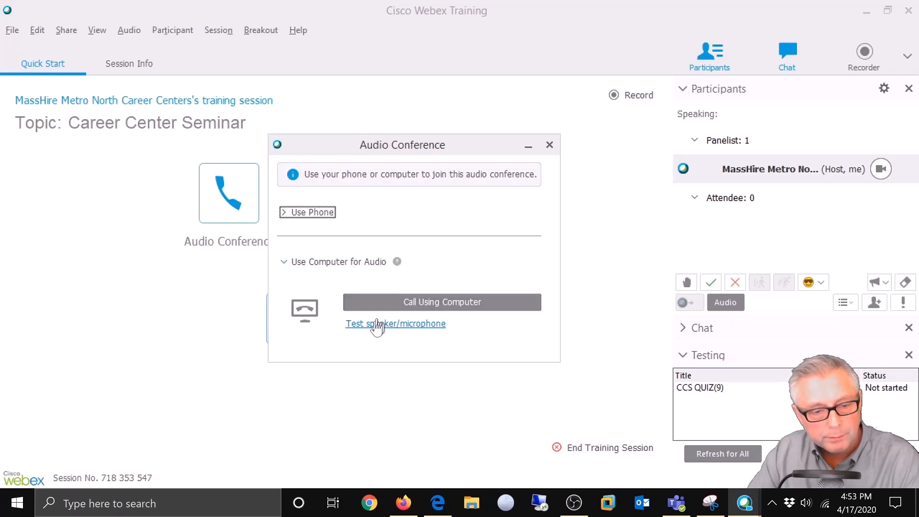
click(374, 326)
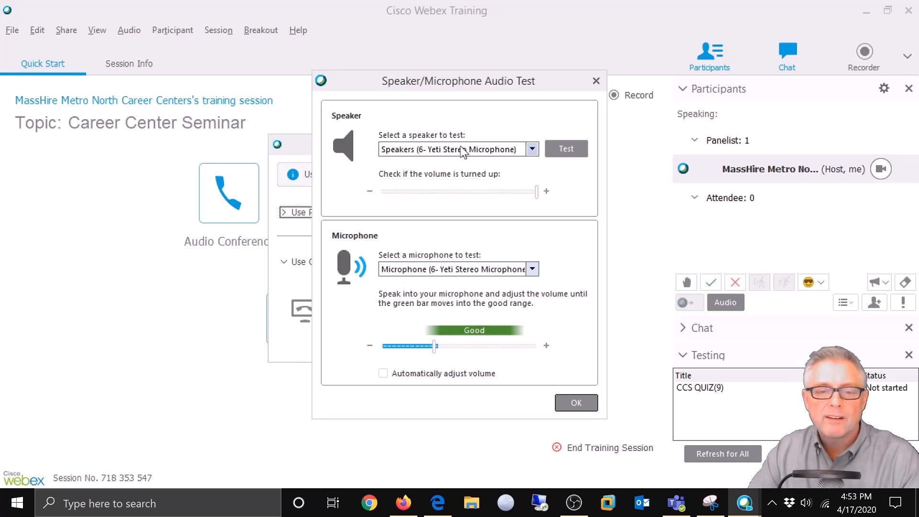
Step: Select Speakers (Realtek High Definition Audio), play a test sound, and confirm with OK
click(532, 149)
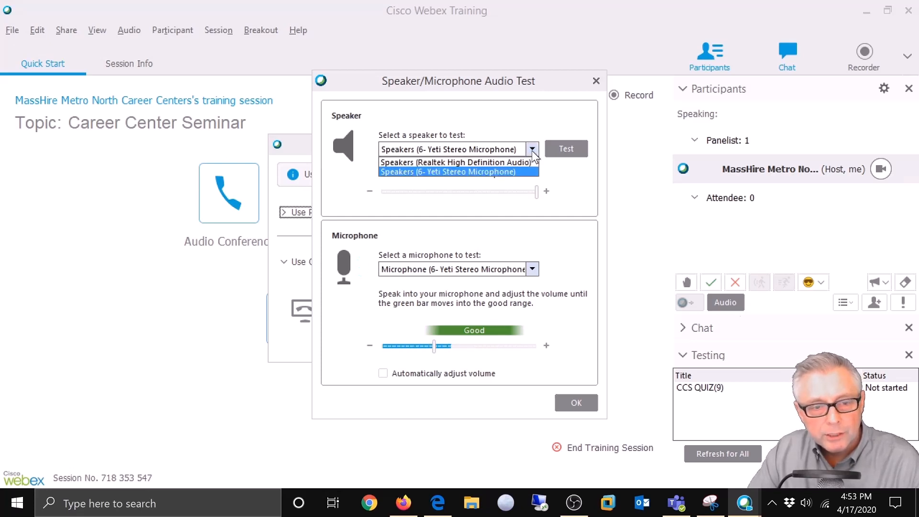
click(438, 161)
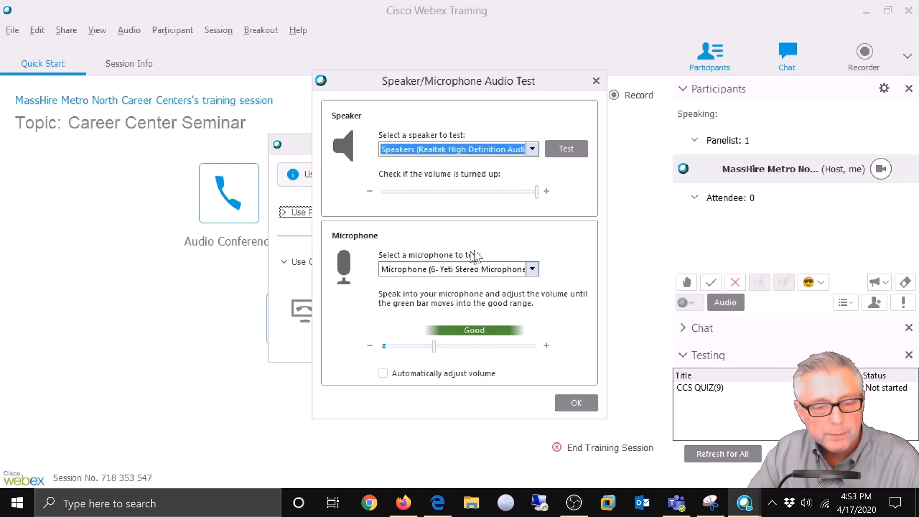
click(565, 148)
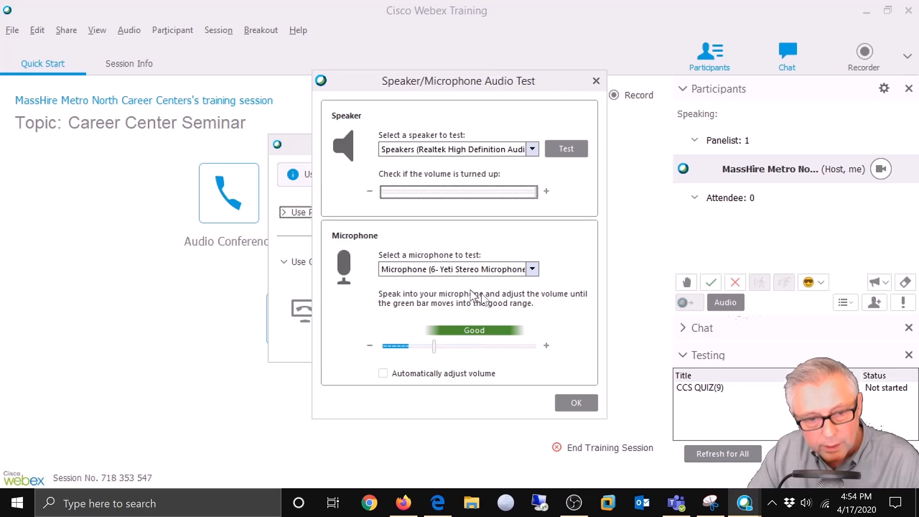
click(578, 408)
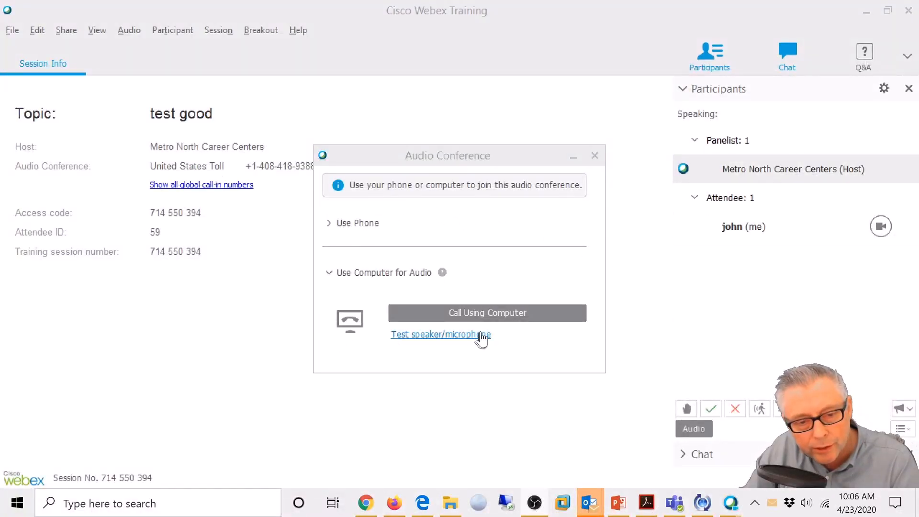
Step: Call using the computer and set the test speaker to Realtek High Definition Audio
click(479, 311)
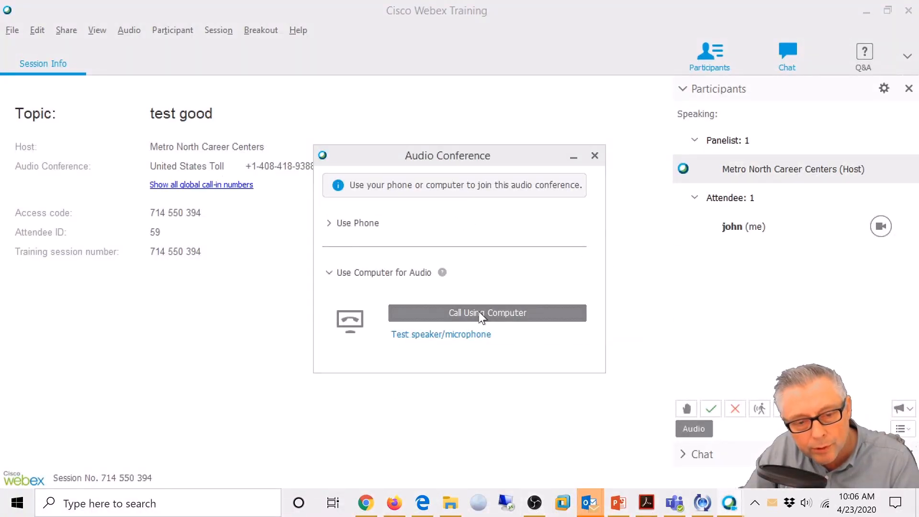
click(477, 303)
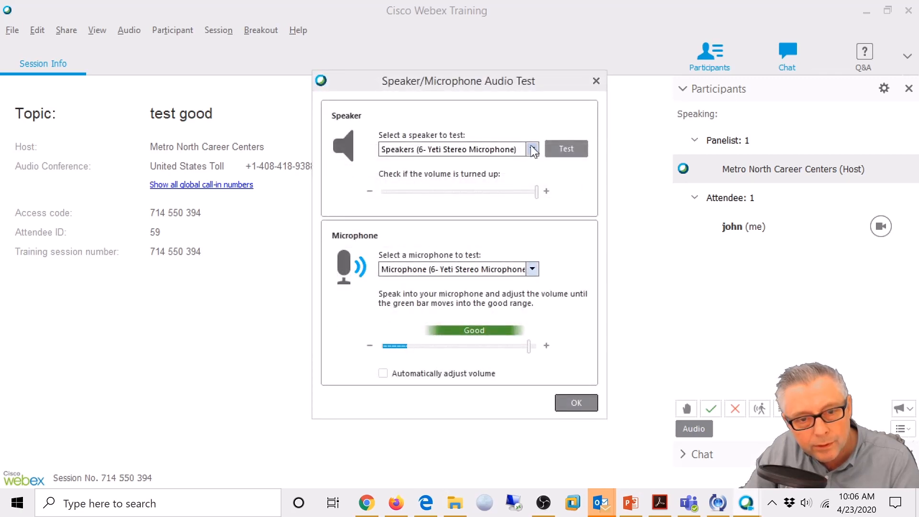
click(532, 149)
click(521, 159)
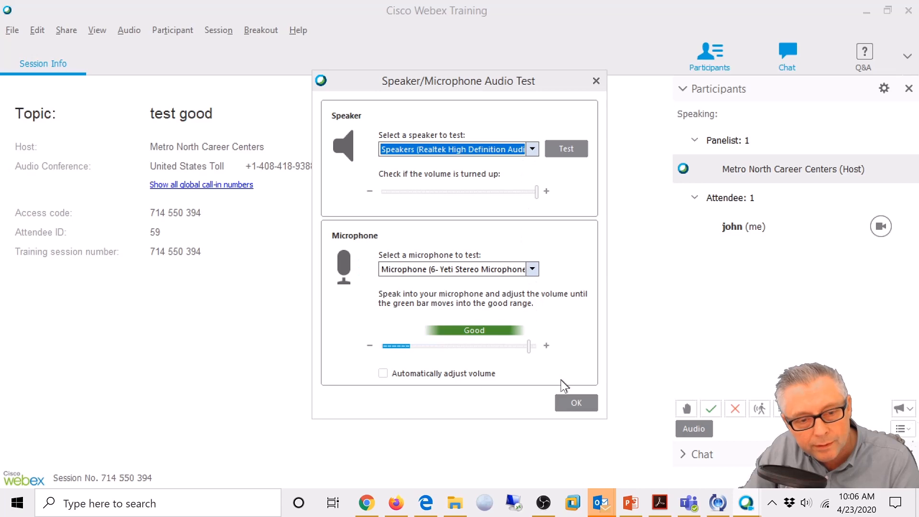
click(564, 404)
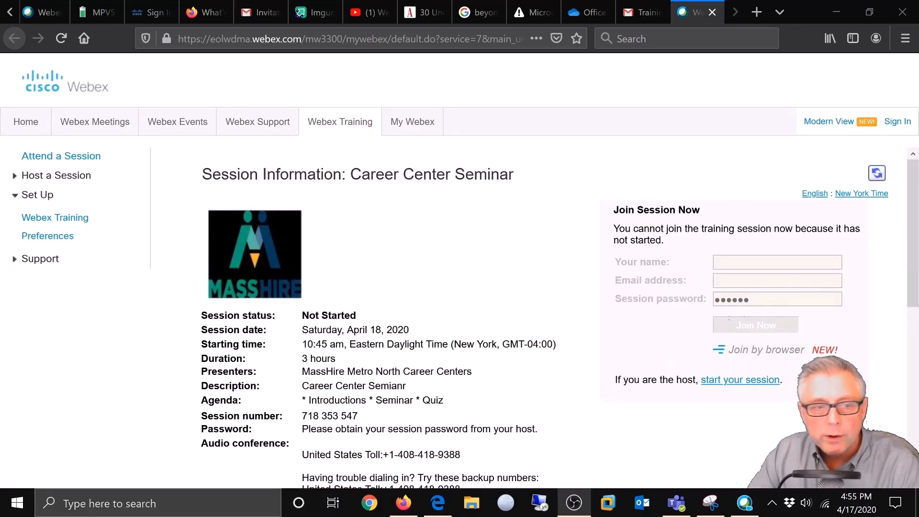
Step: Reload the session page, enter the attendee's name, e-mail and session password, join, and decline saving the login
click(59, 38)
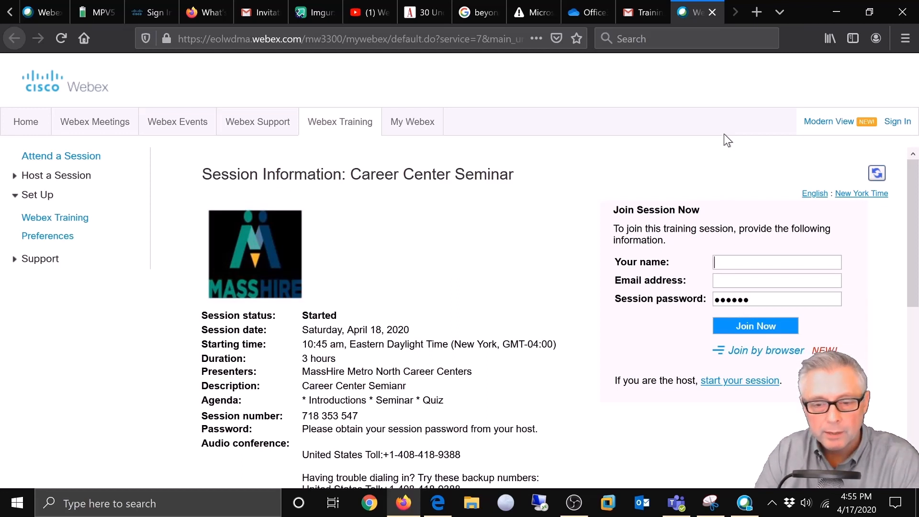
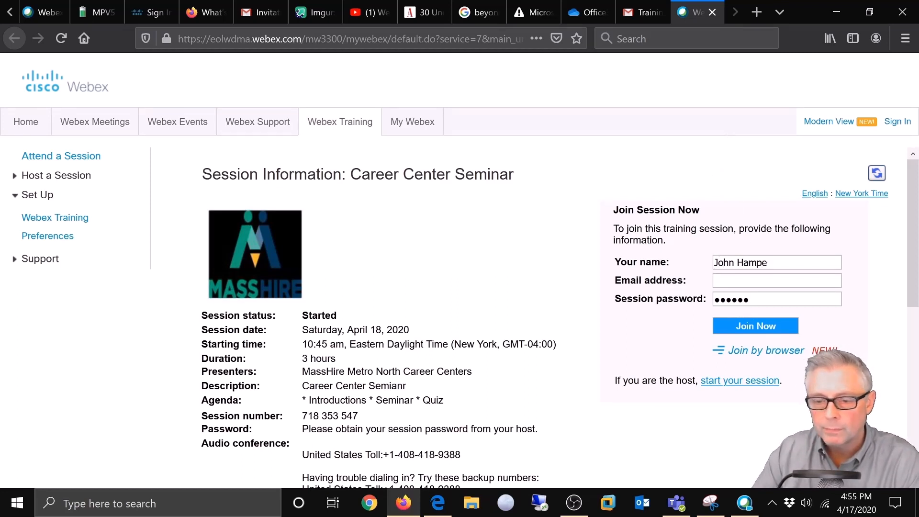
key(Tab)
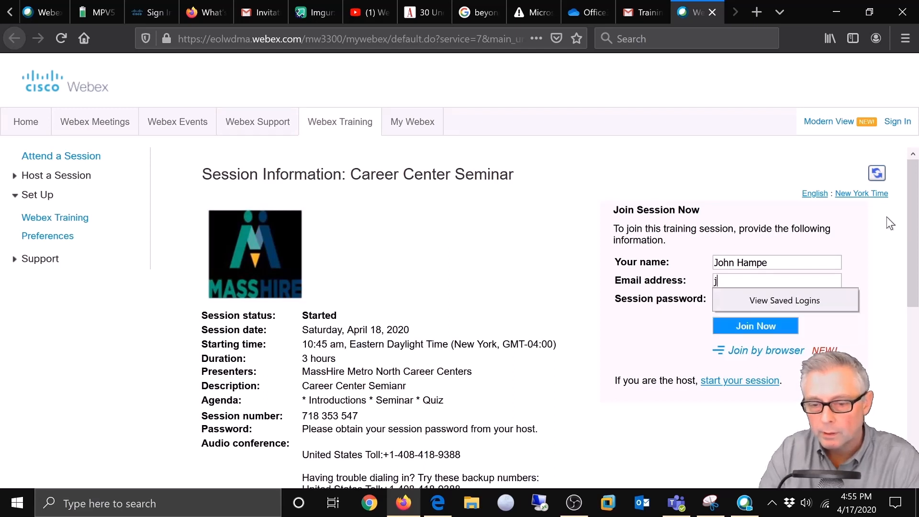
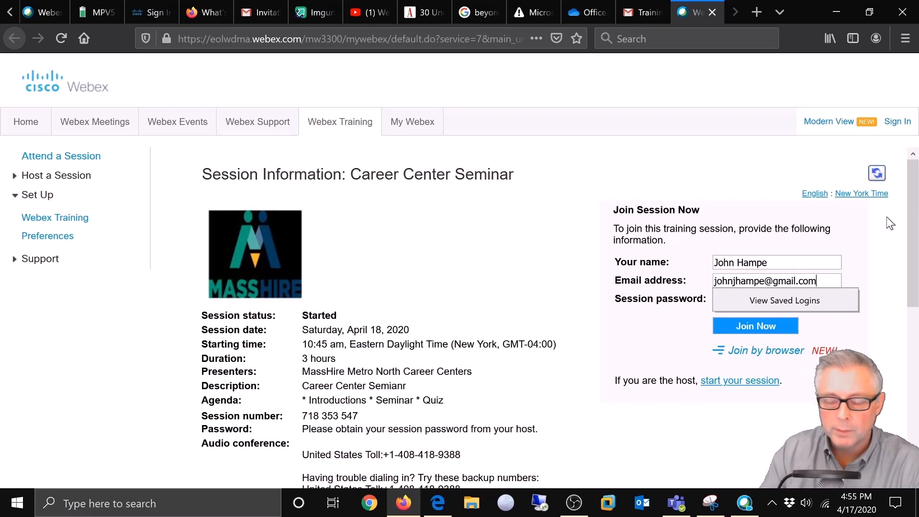
key(Tab)
text(••••••)
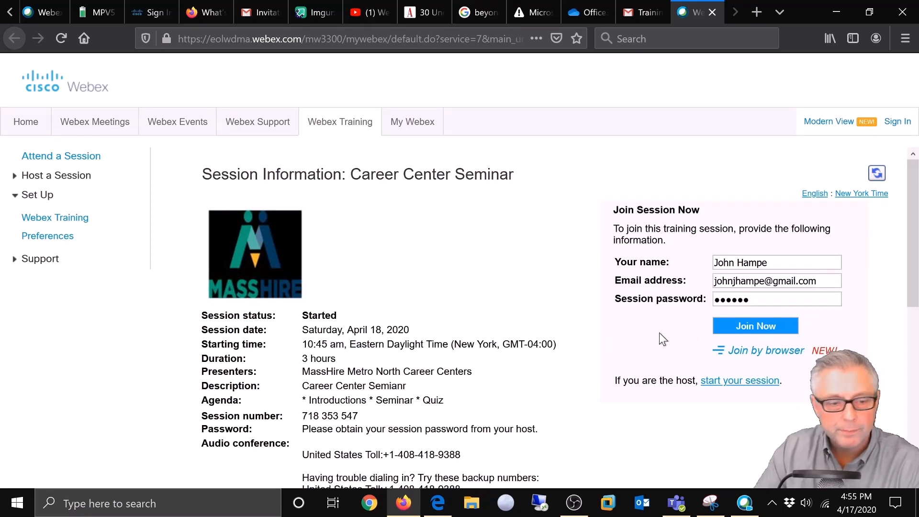
click(756, 326)
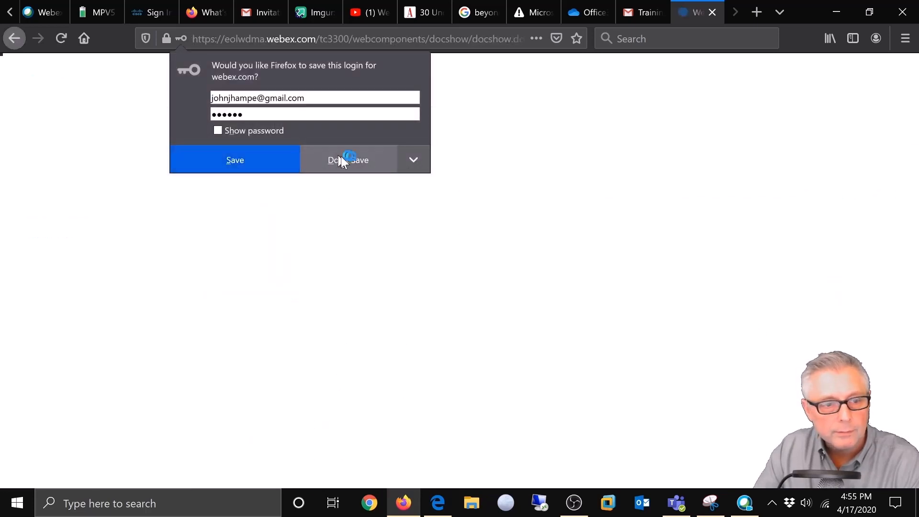
click(335, 159)
Step: Dismiss the save-login prompt and agree to start the Webex Training session
click(339, 160)
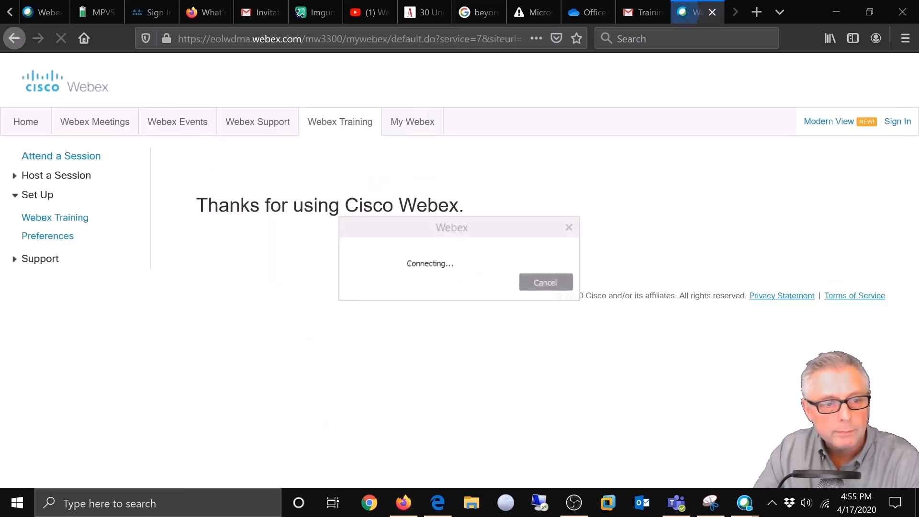
click(431, 301)
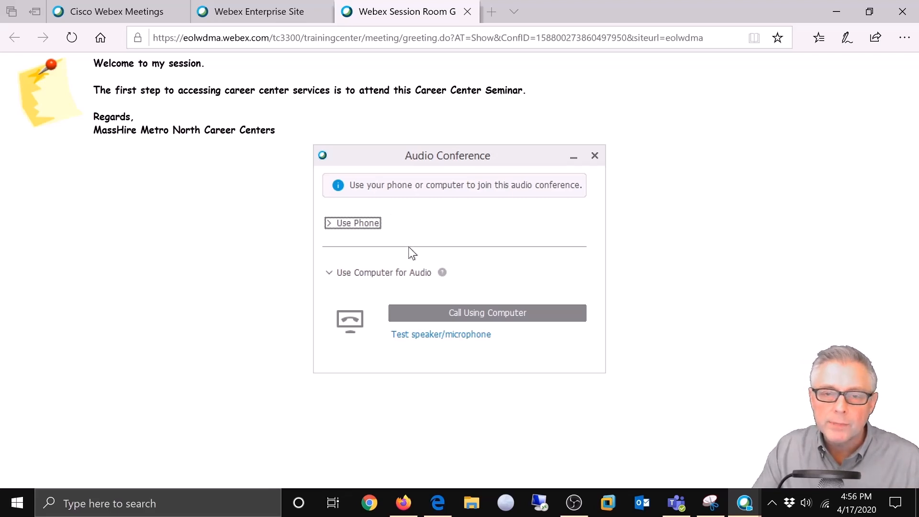
Step: Choose Realtek High Definition Audio speakers and HD Pro Webcam C920 microphone in the audio test
click(410, 336)
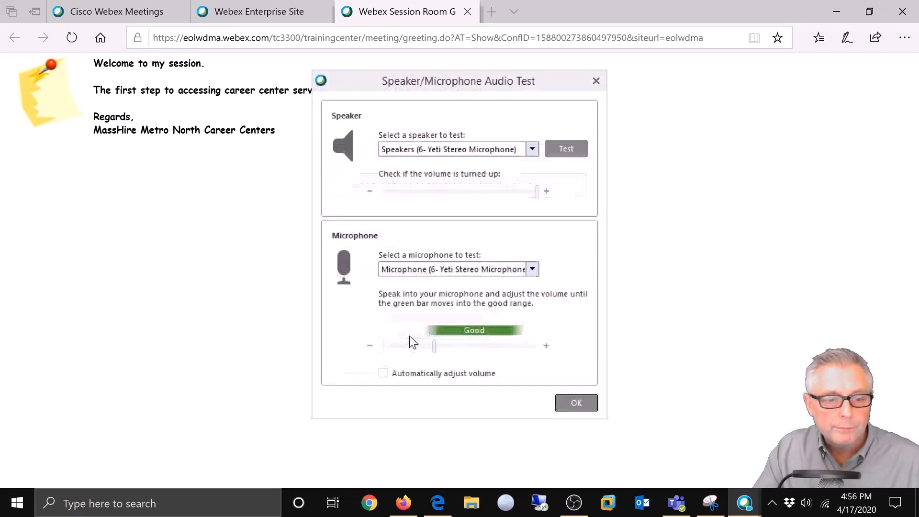
click(531, 148)
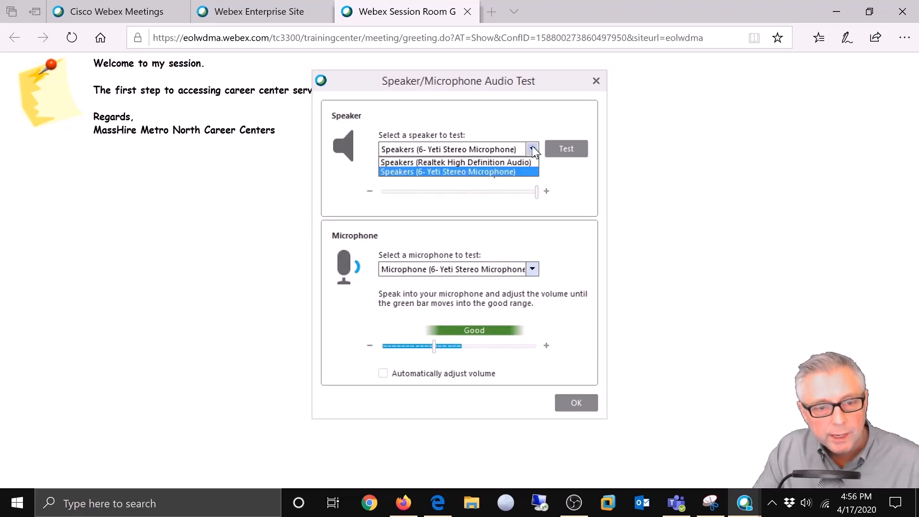
click(510, 162)
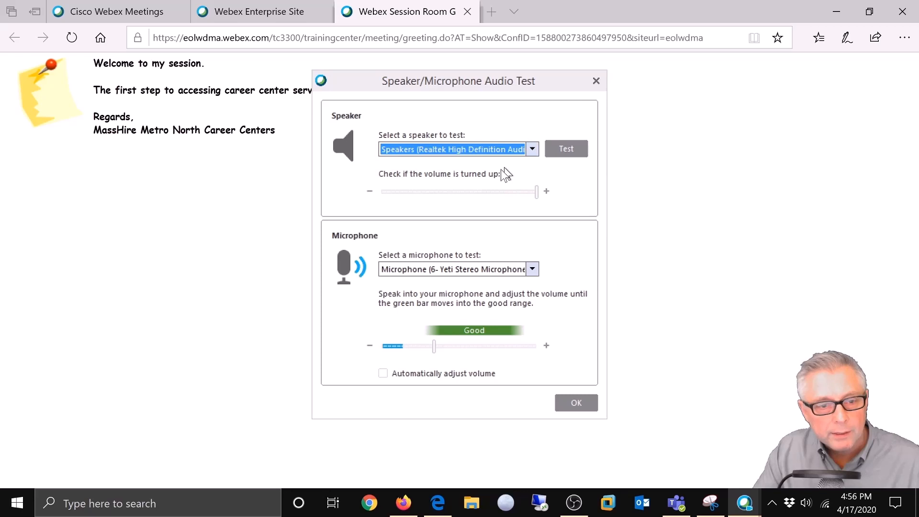
click(532, 269)
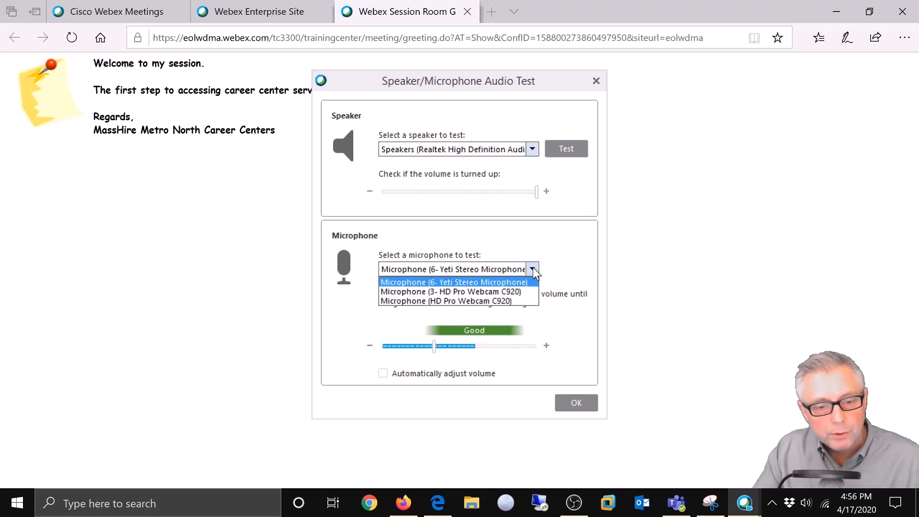
click(497, 300)
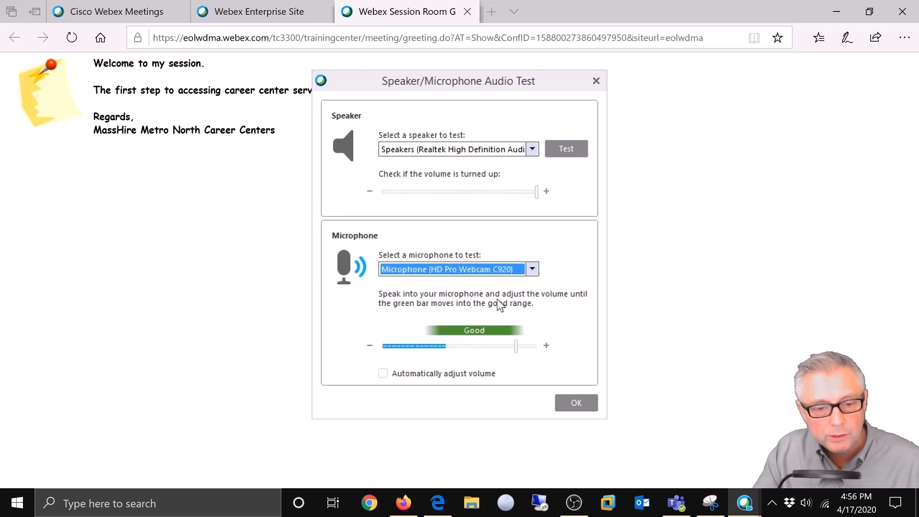
click(573, 403)
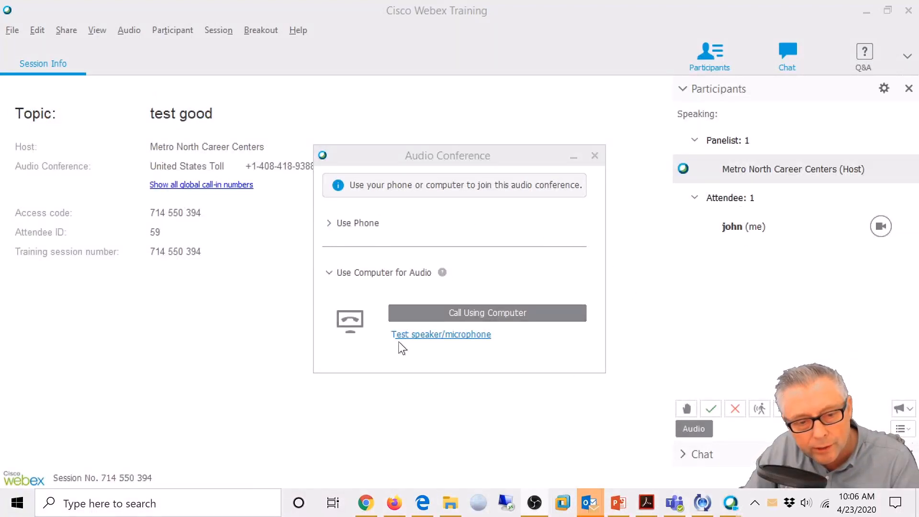
Step: Join audio by computer with Realtek speakers, then close the Audio Conference window
click(479, 311)
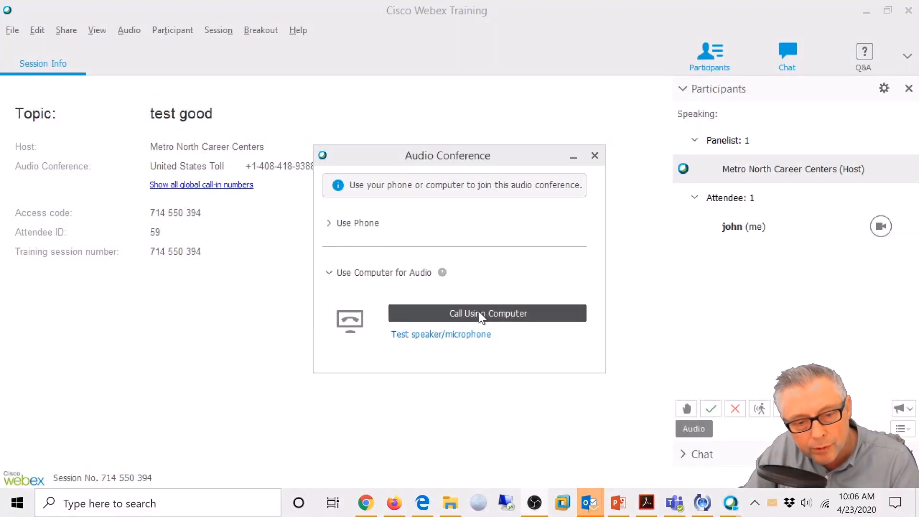
click(476, 303)
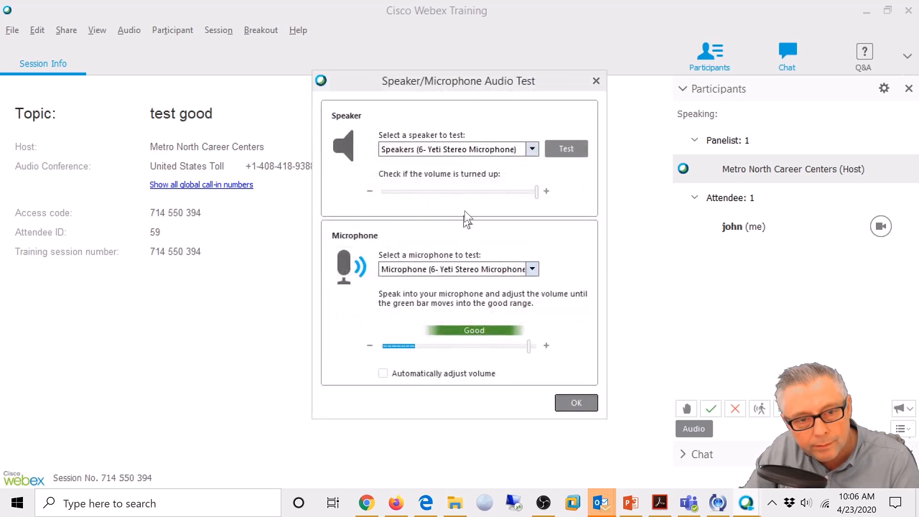
click(531, 149)
click(520, 162)
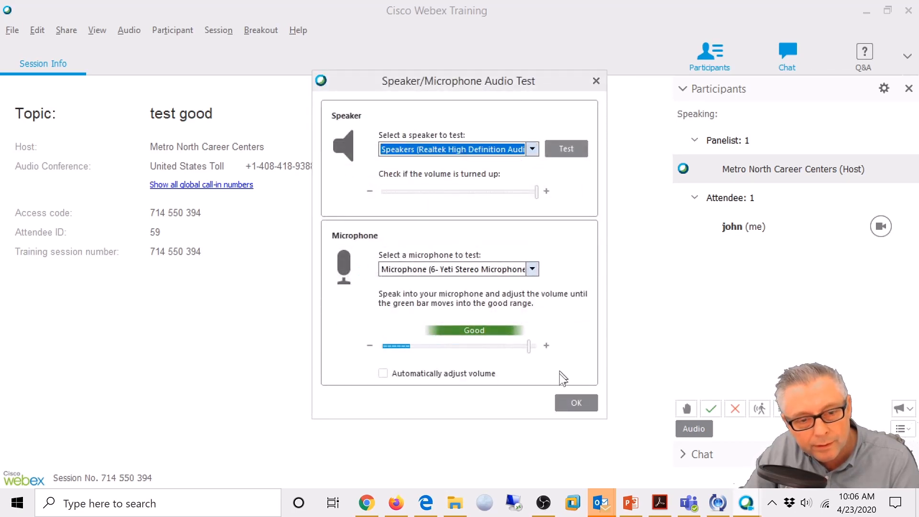
click(576, 402)
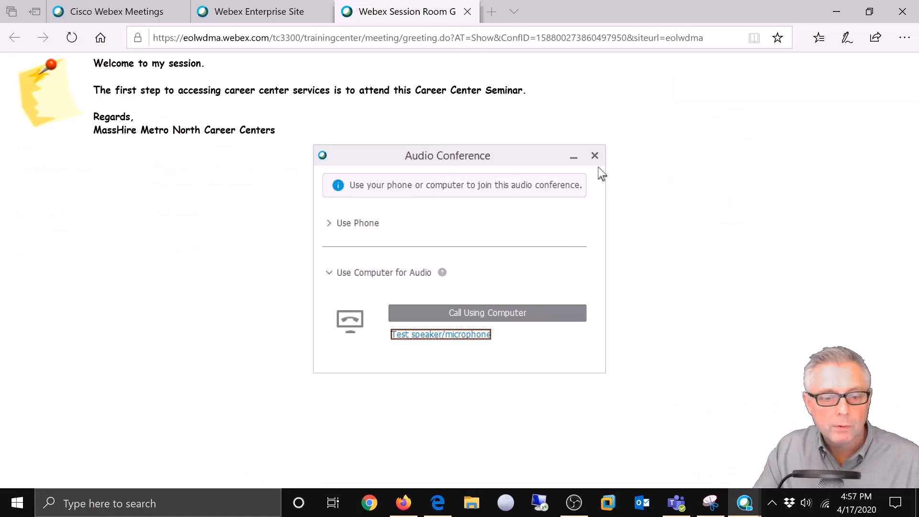
click(594, 156)
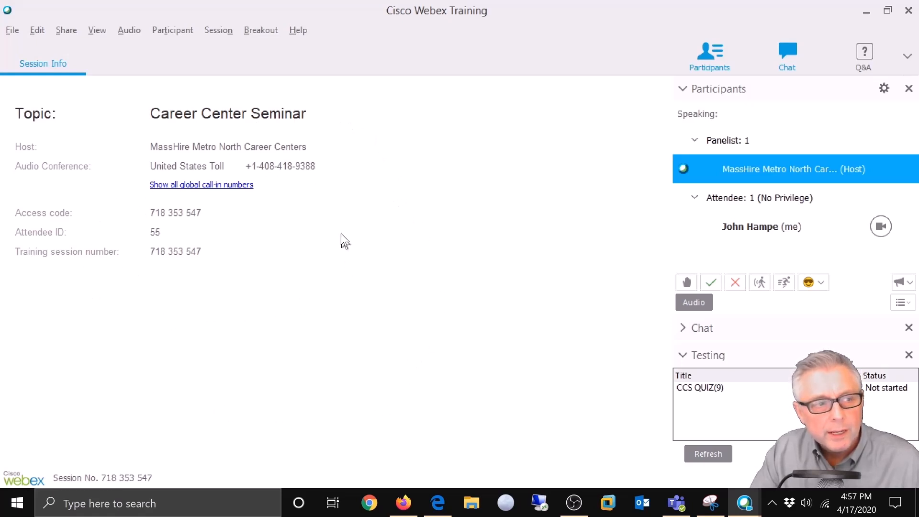
click(179, 30)
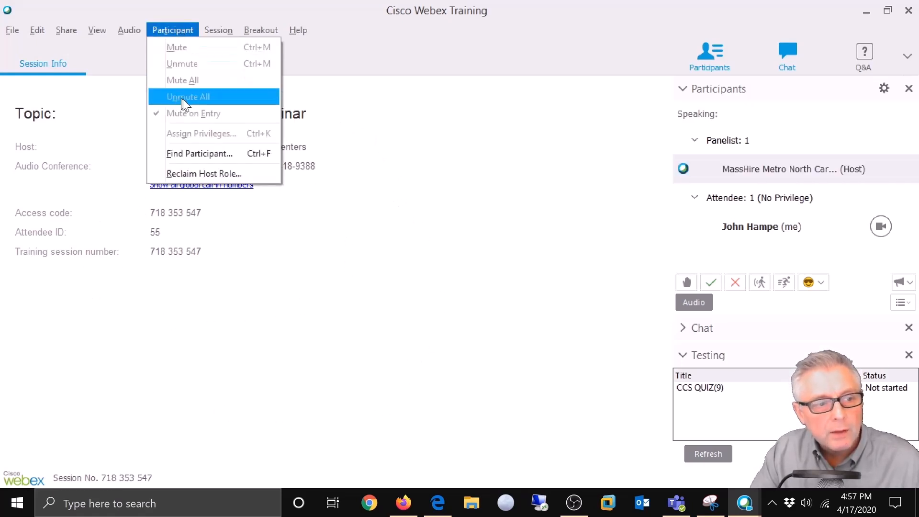
mouse_move(99, 32)
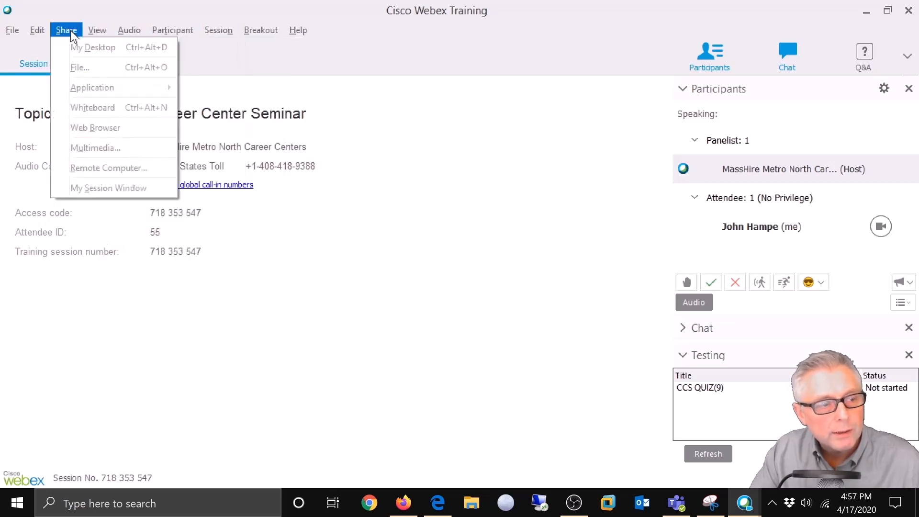
mouse_move(47, 30)
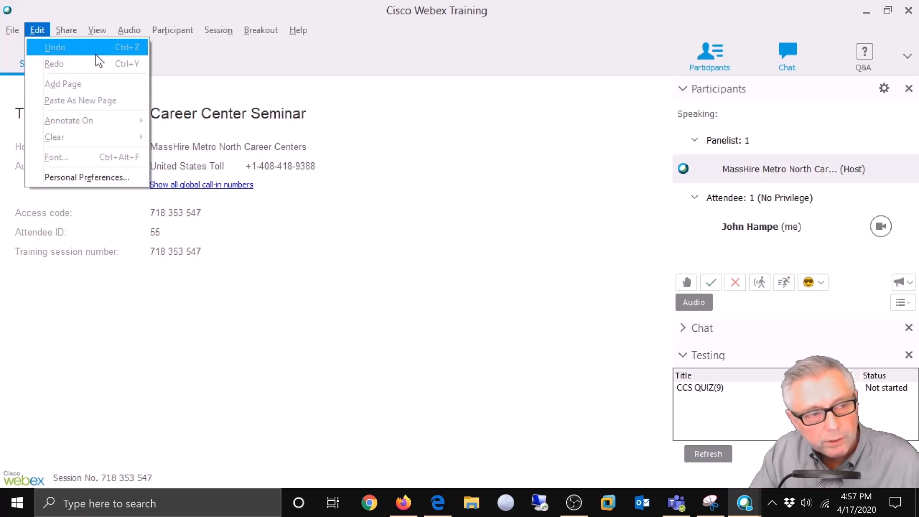
click(416, 54)
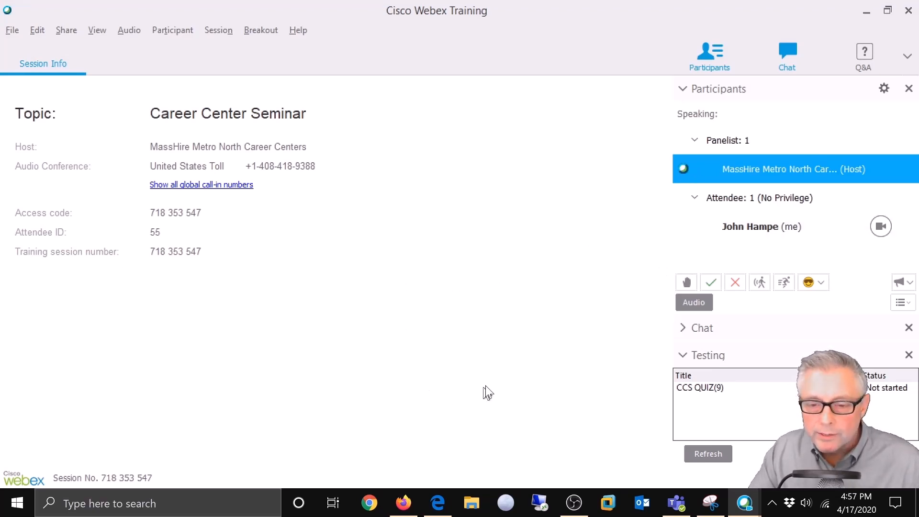
click(684, 329)
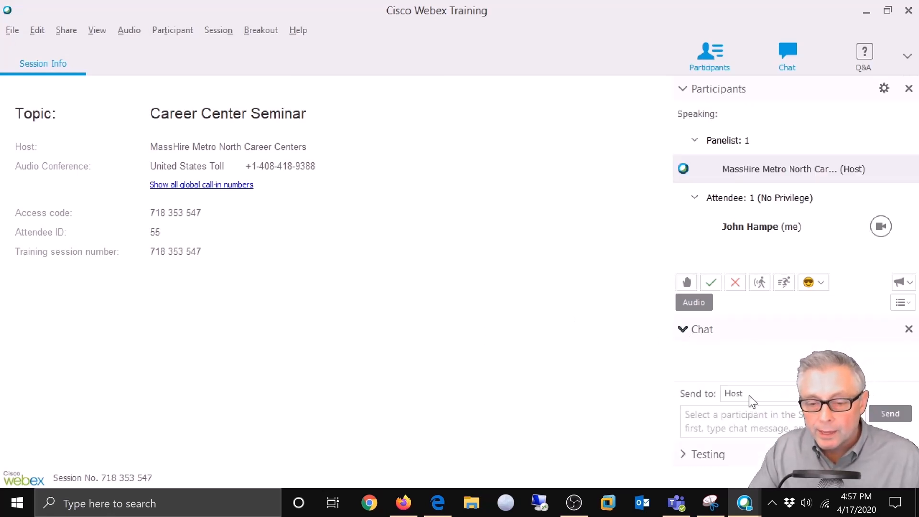
click(765, 395)
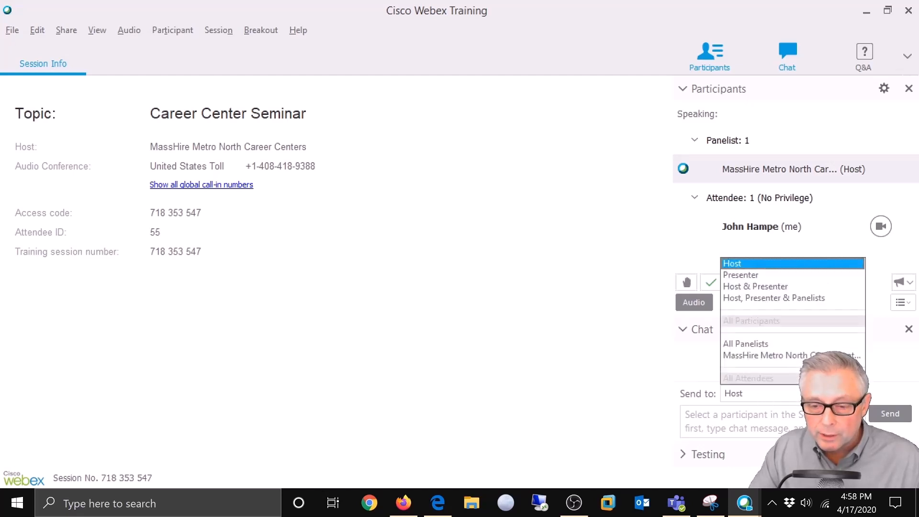
click(644, 359)
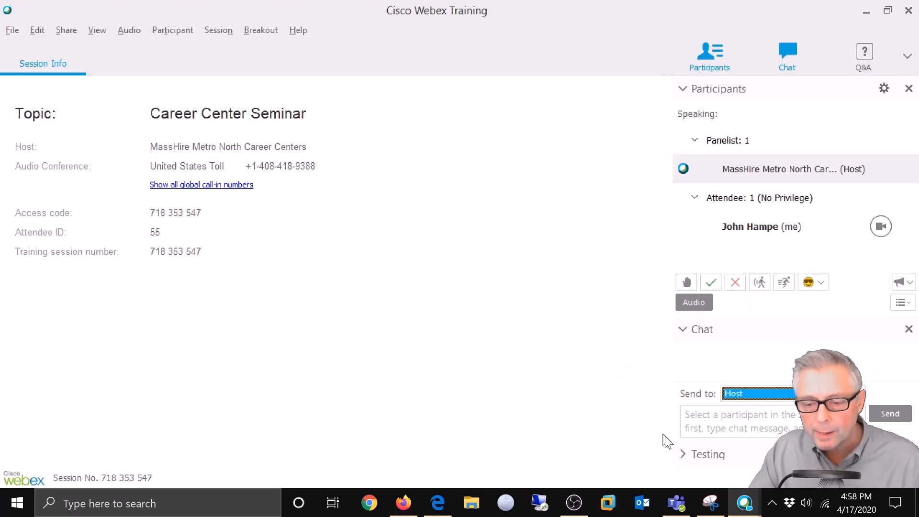
click(683, 457)
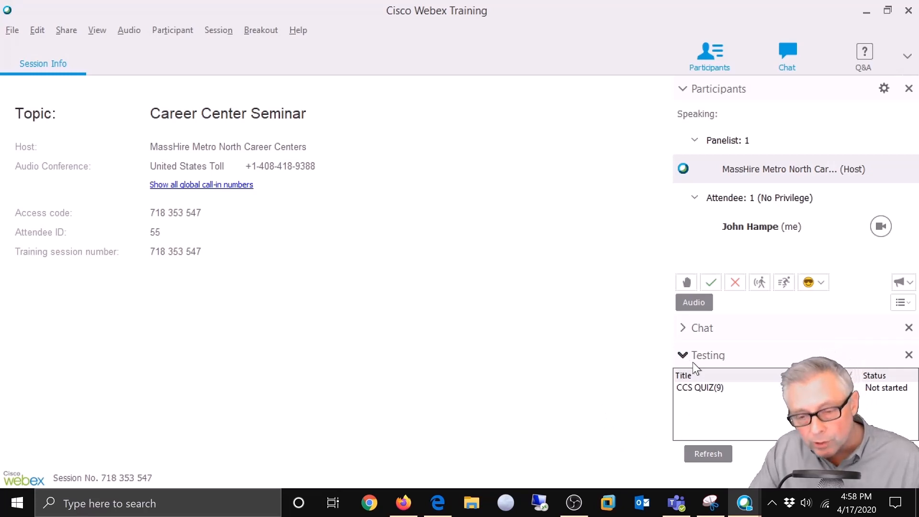
Step: Expand the Chat panel addressed to Host, then open and close the Audio Conference options
click(684, 329)
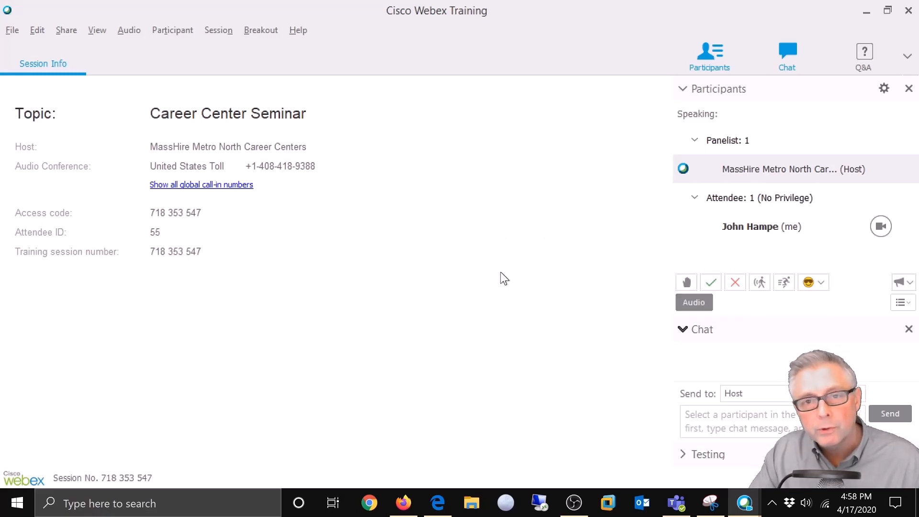
click(709, 301)
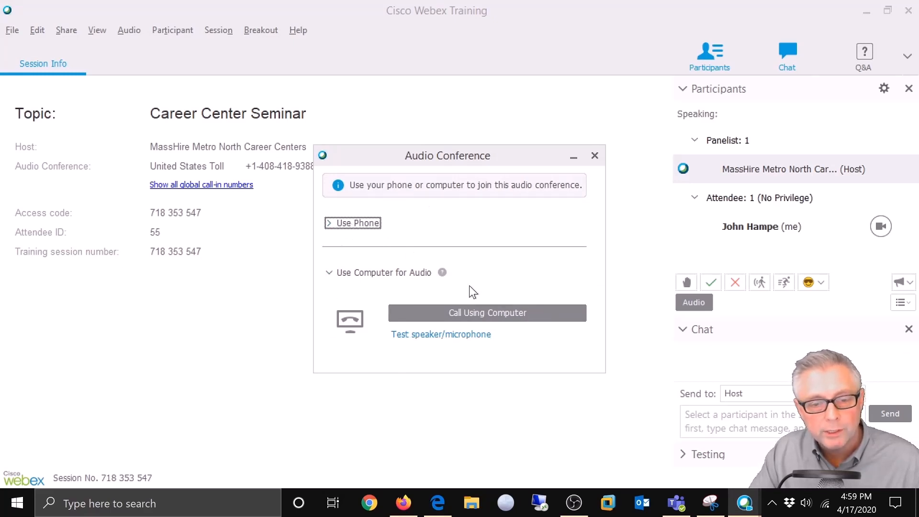
click(595, 155)
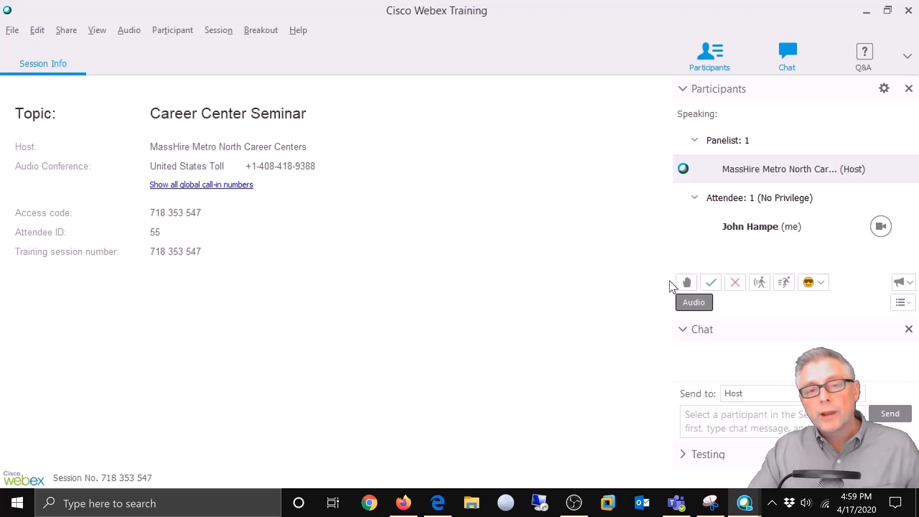
Step: Raise your hand, answer Yes, then change the feedback to No
click(687, 282)
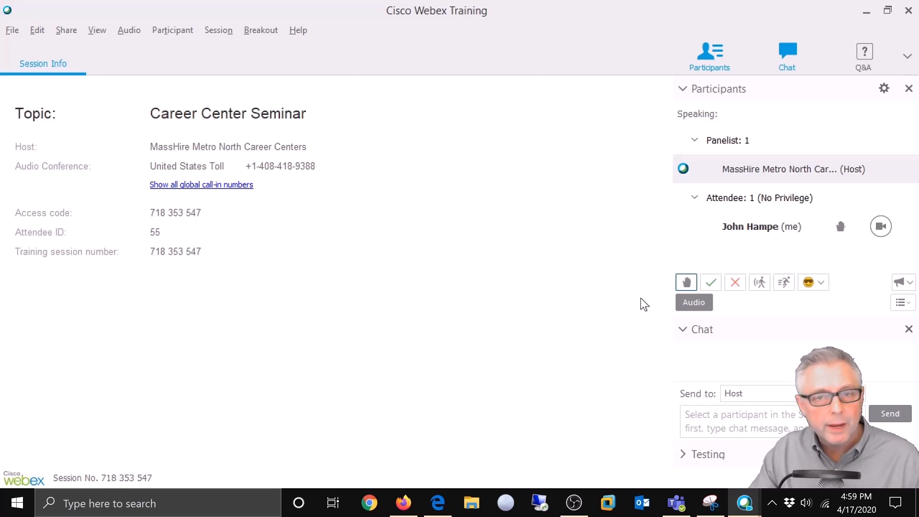
click(713, 283)
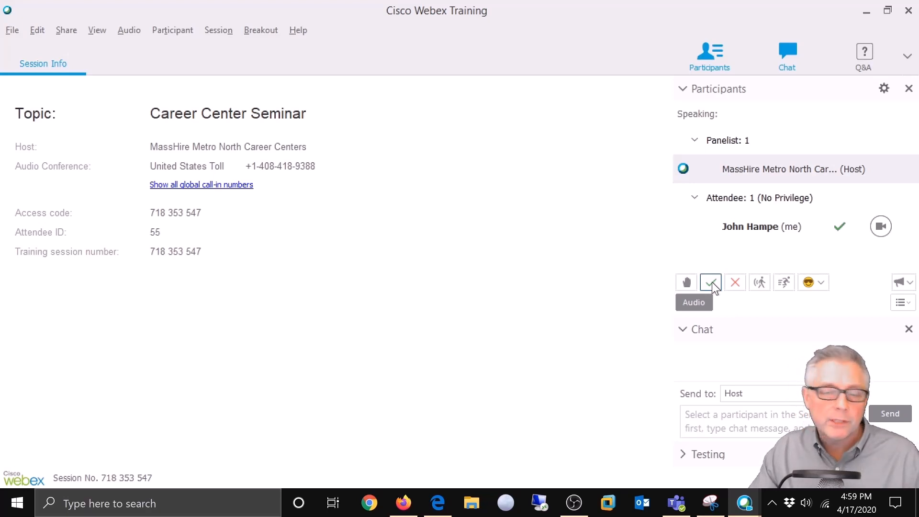
click(735, 285)
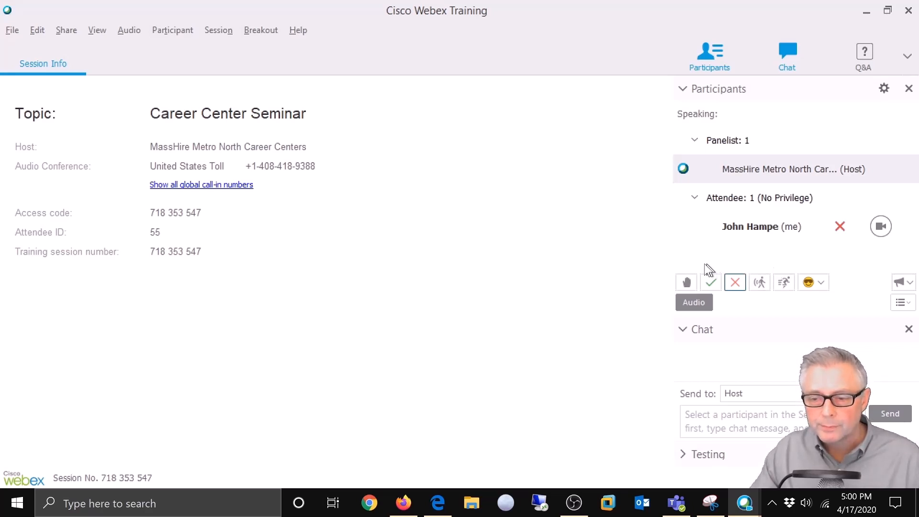
click(908, 304)
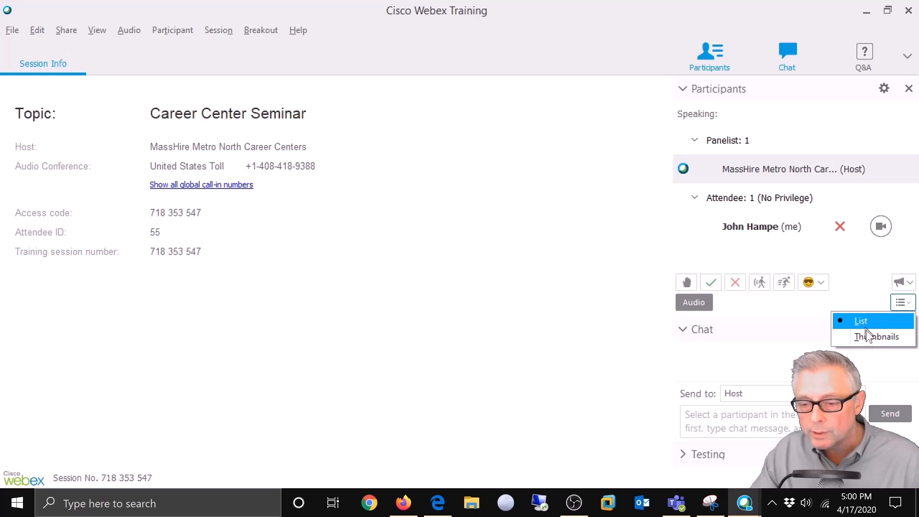
click(867, 283)
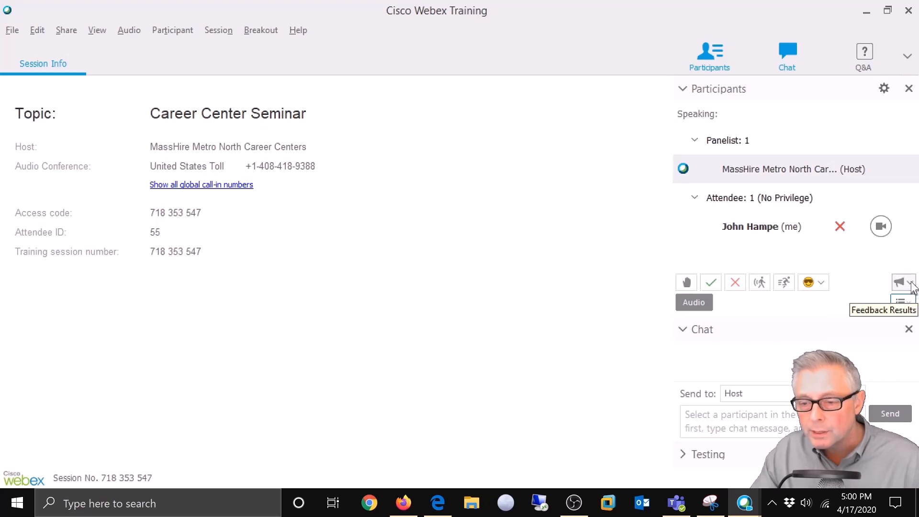
click(909, 284)
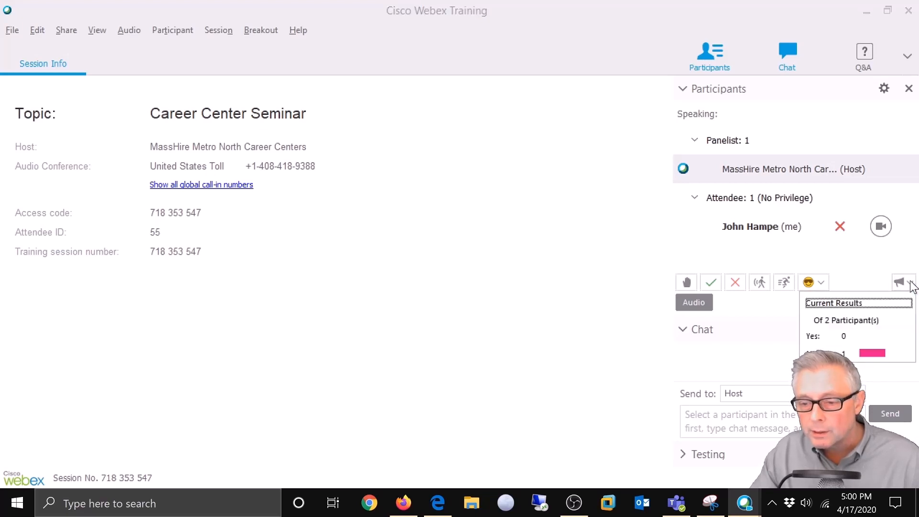
click(851, 267)
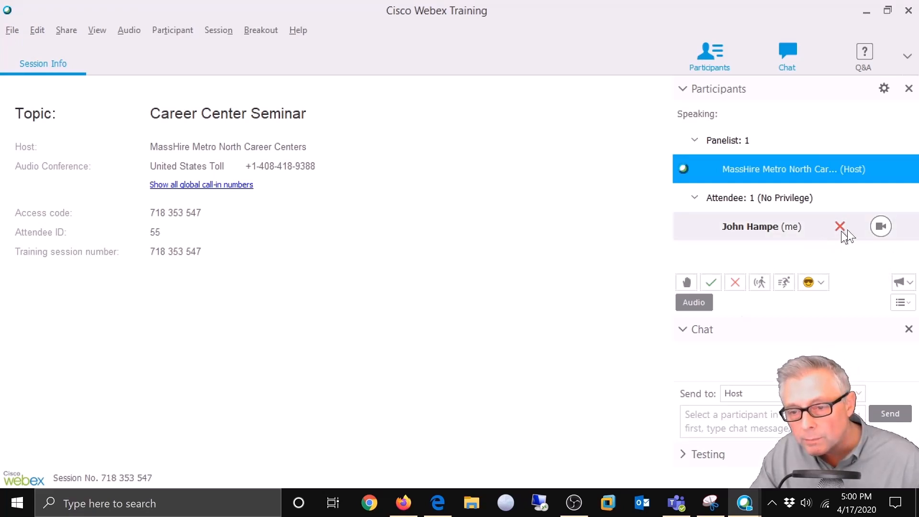
click(879, 224)
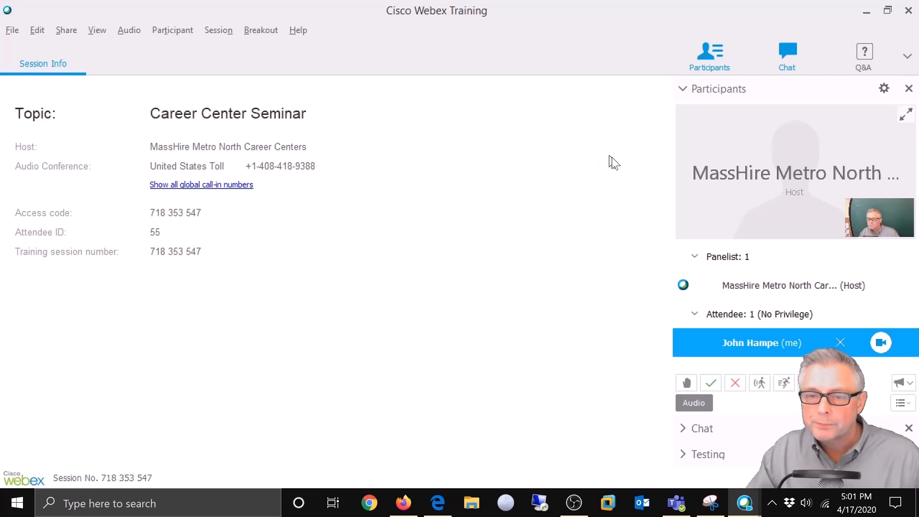
click(905, 115)
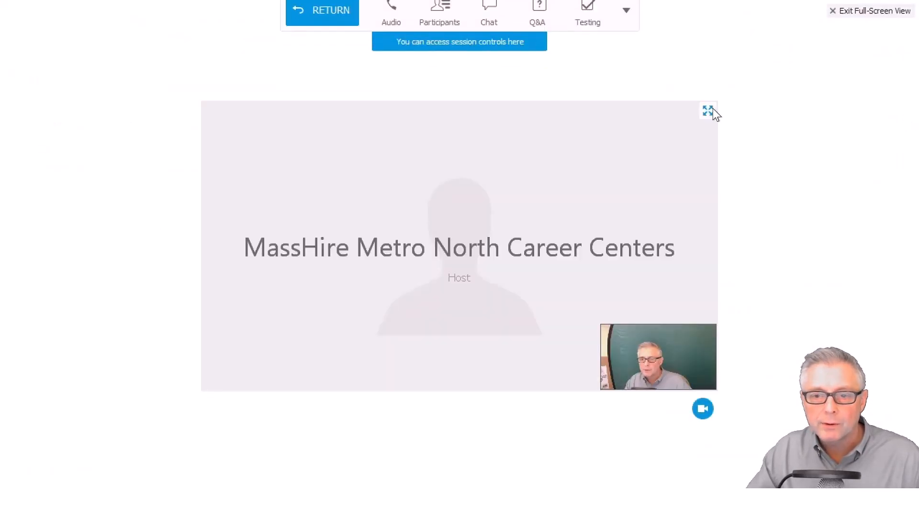
click(707, 110)
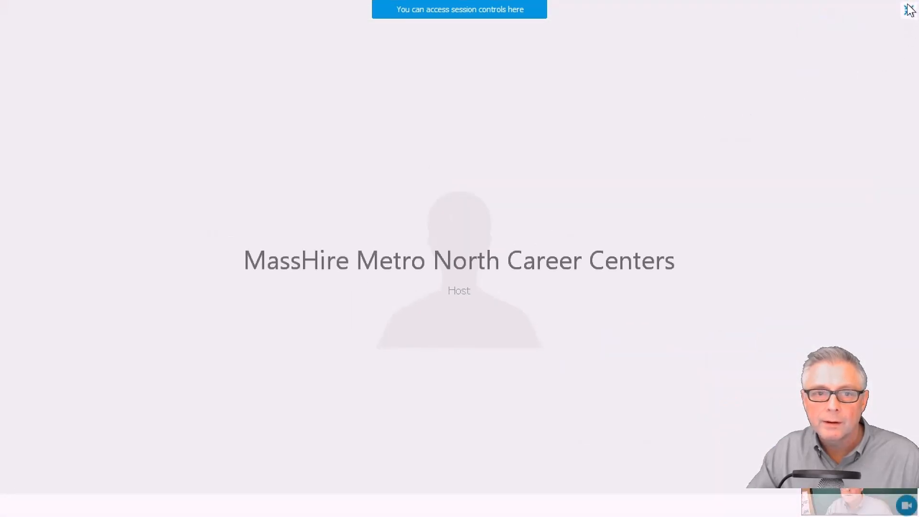
click(907, 9)
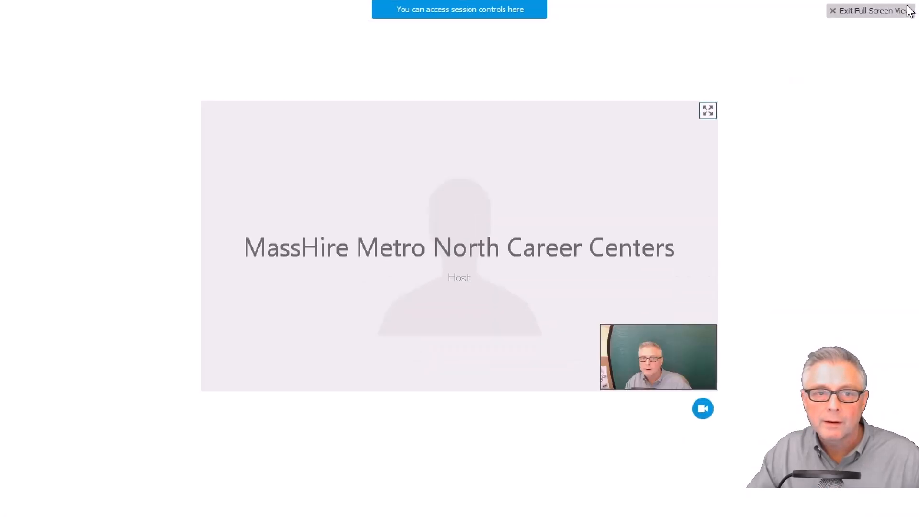
click(855, 13)
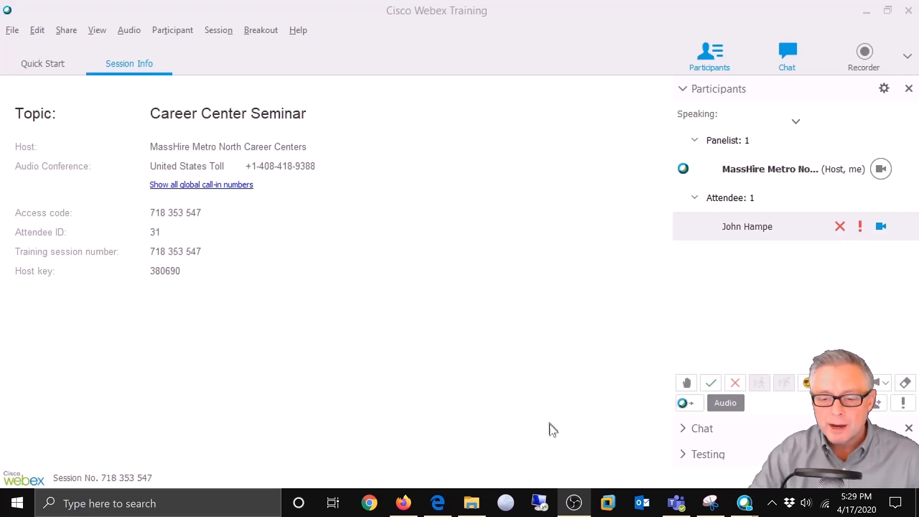
Step: Select the CCS QUIZ(9) test in the Testing panel, then bring up the Chat panel
click(683, 454)
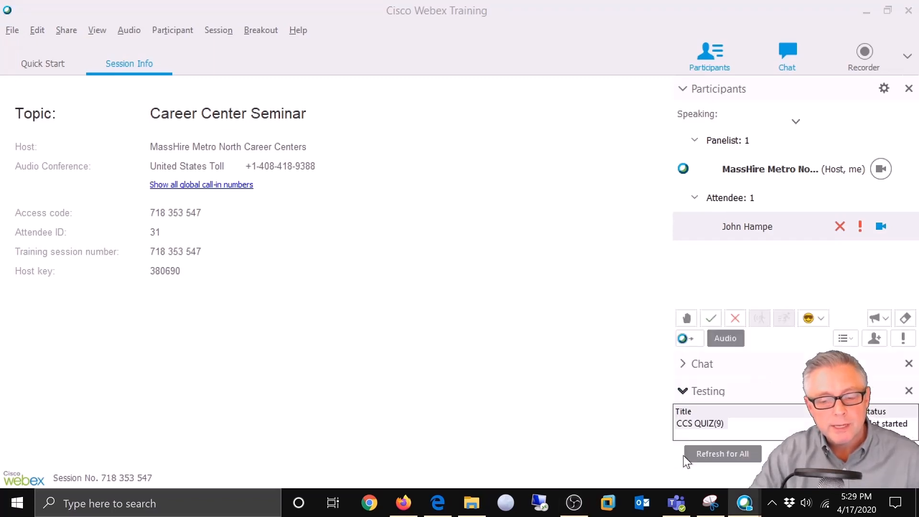
click(694, 423)
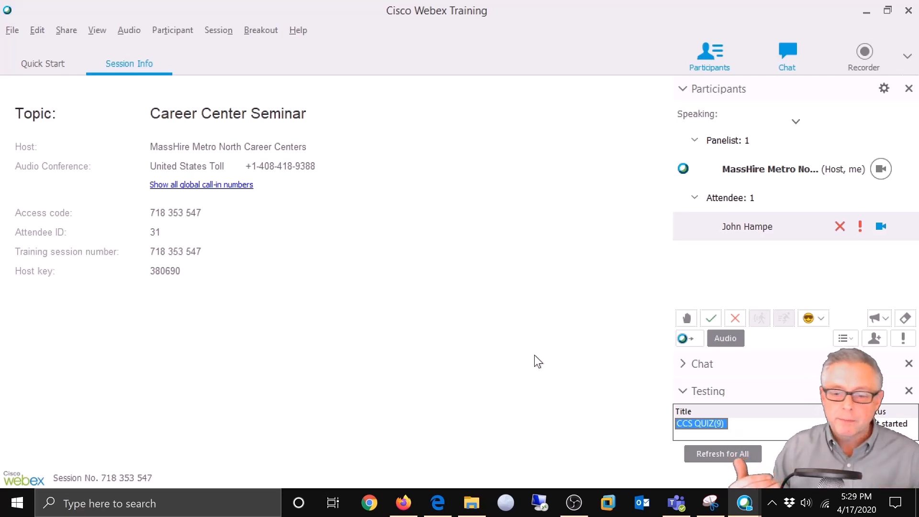
click(683, 364)
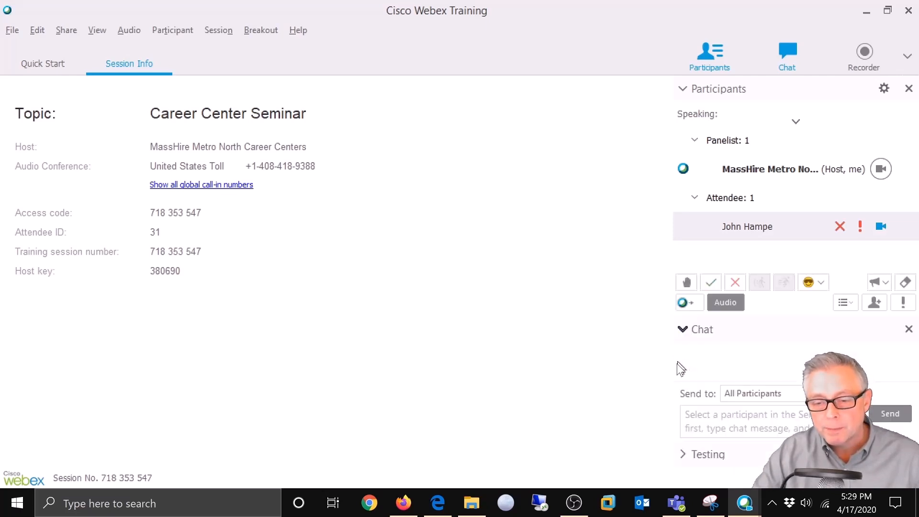
Step: Set the chat Send to recipient to All Attendees
click(814, 395)
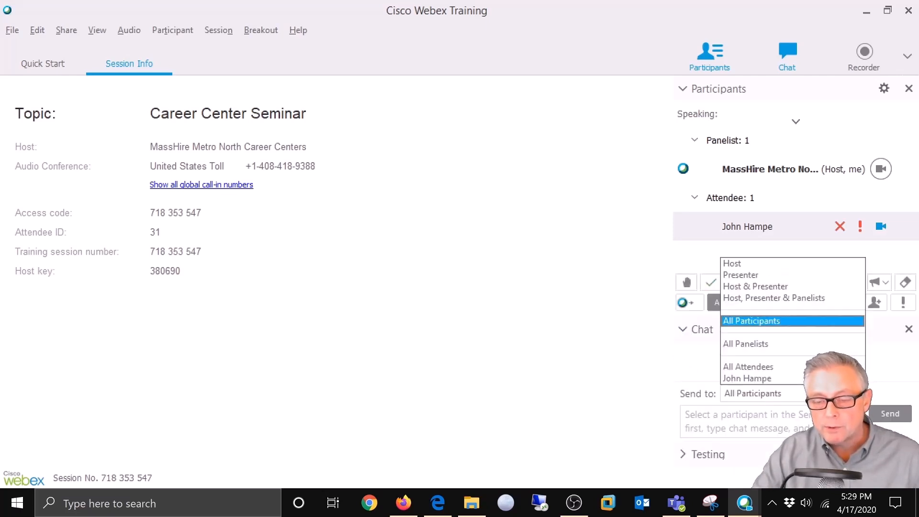
click(770, 367)
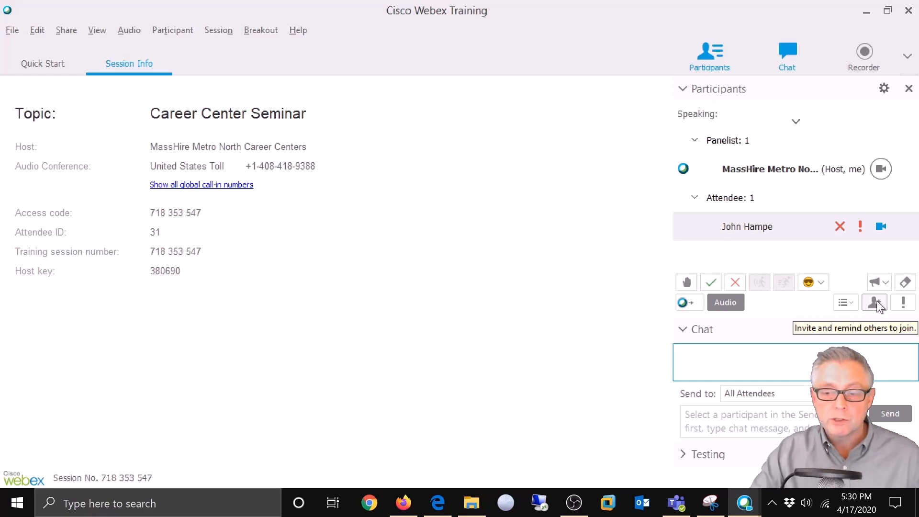
Step: Copy the session URL from Quick Start's Invite & Remind window, then close it
click(48, 60)
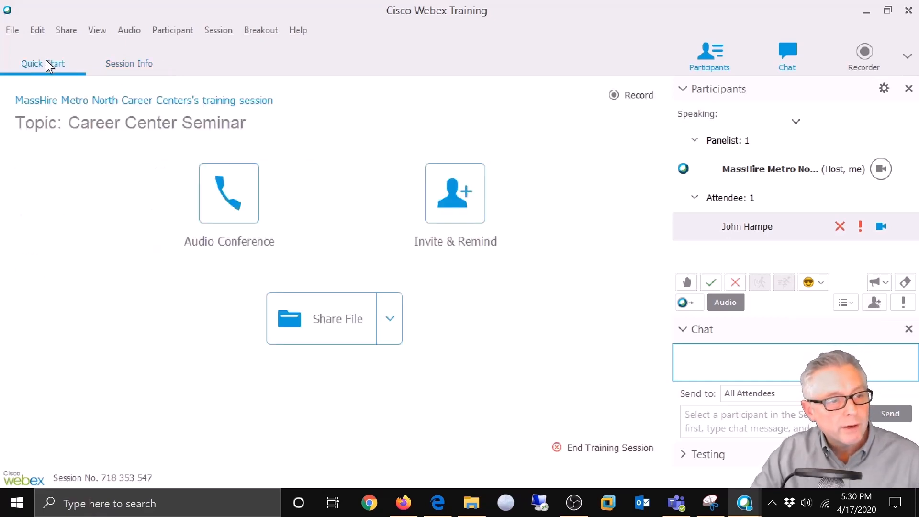
click(458, 186)
click(403, 239)
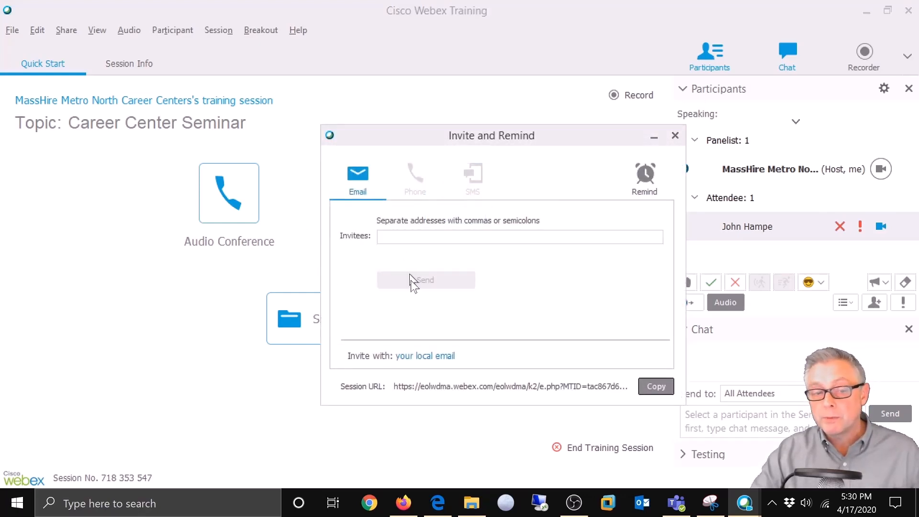
click(653, 387)
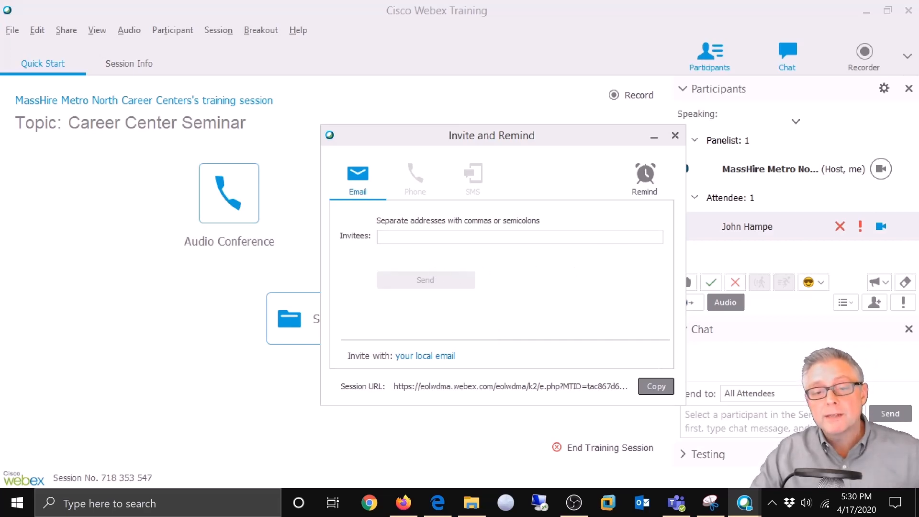
click(438, 233)
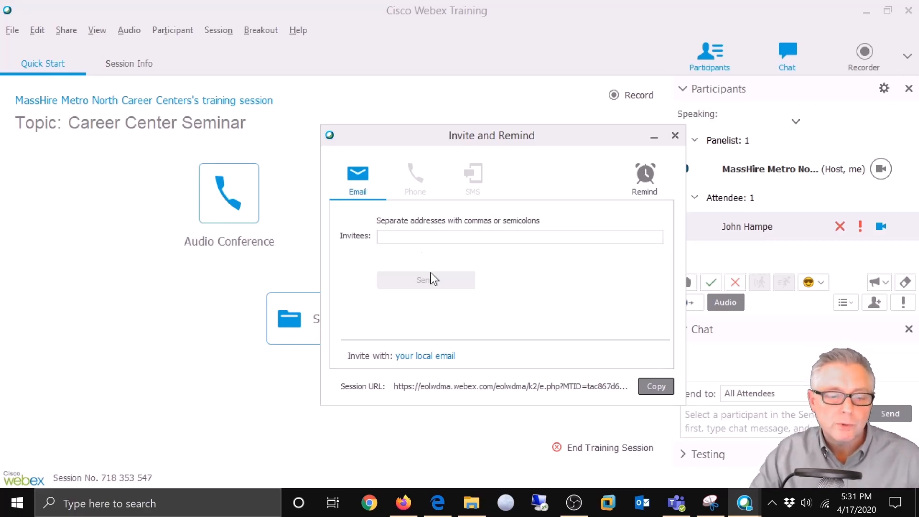
click(675, 137)
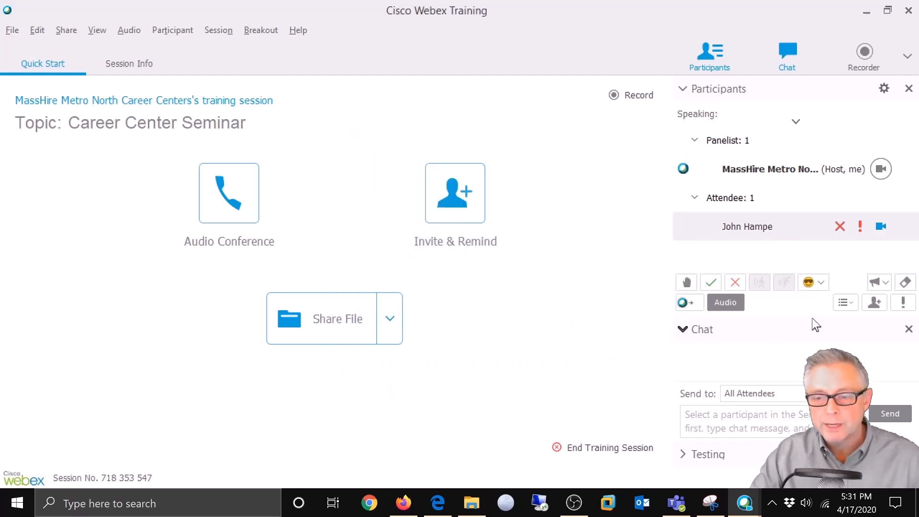
Step: Reopen and close Invite & Remind, then open Video Options, which reports a webcam error
click(878, 303)
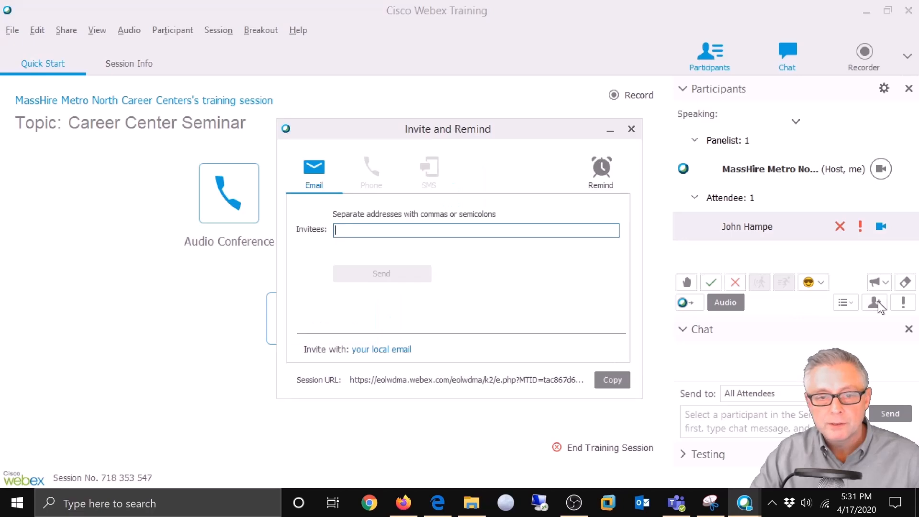
click(633, 131)
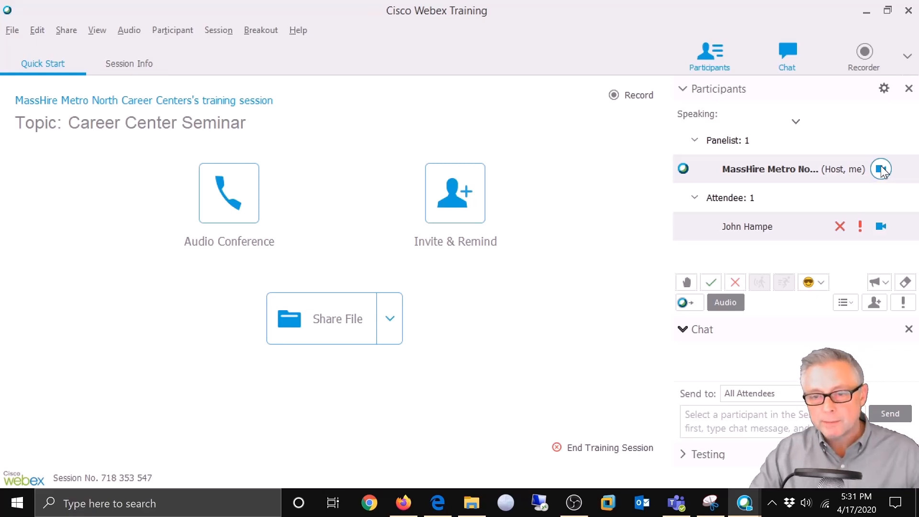
click(883, 89)
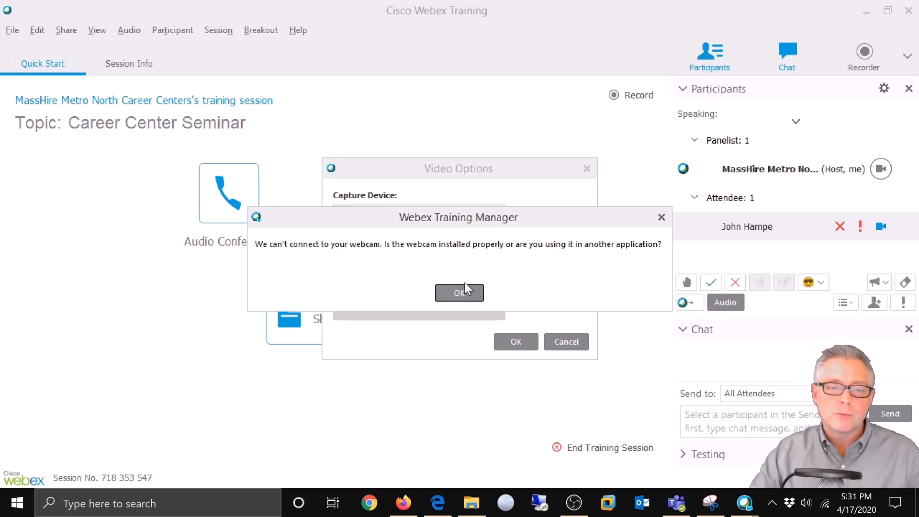
Step: Dismiss the webcam connection error and close the Video Options dialog
click(662, 219)
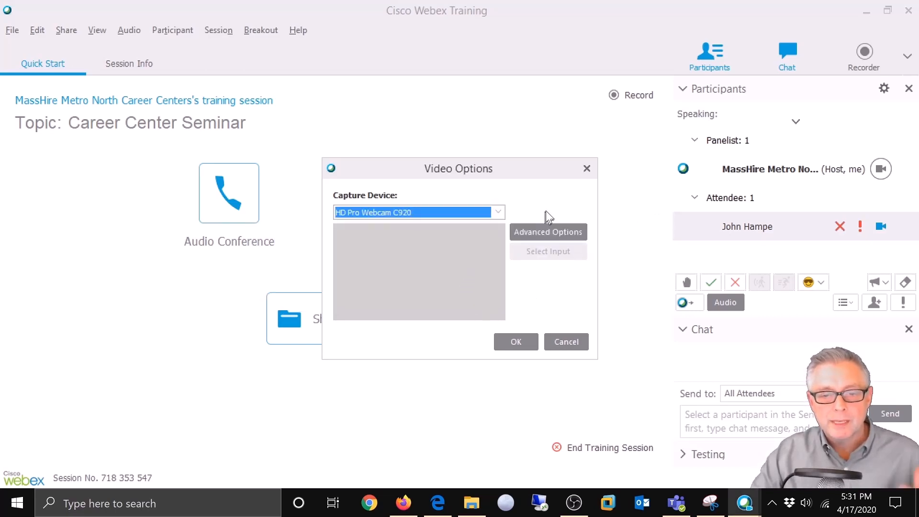
click(586, 168)
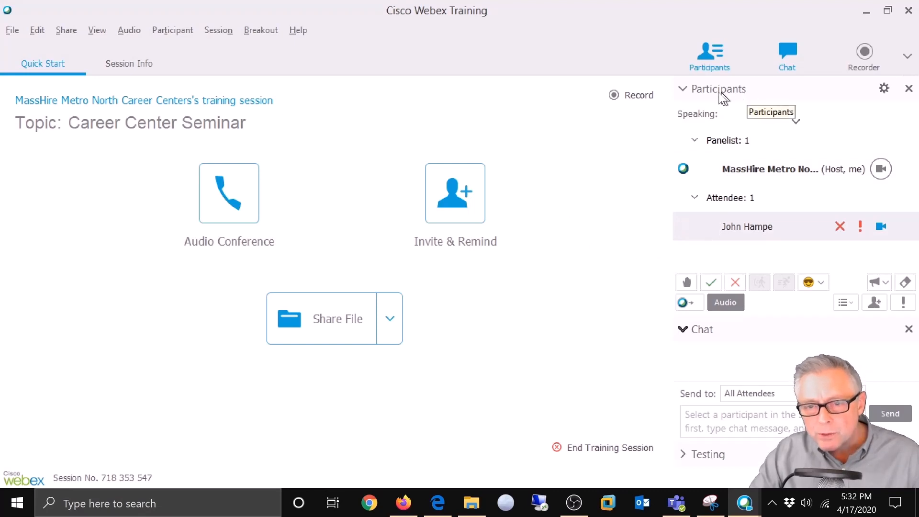
Step: Start the Webex Recorder for the Career Center Seminar session from Quick Start
click(627, 97)
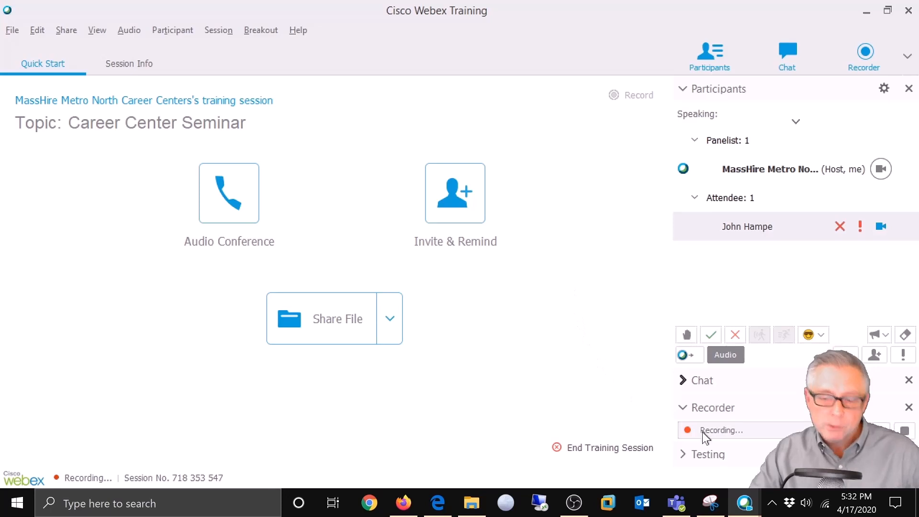
mouse_move(684, 432)
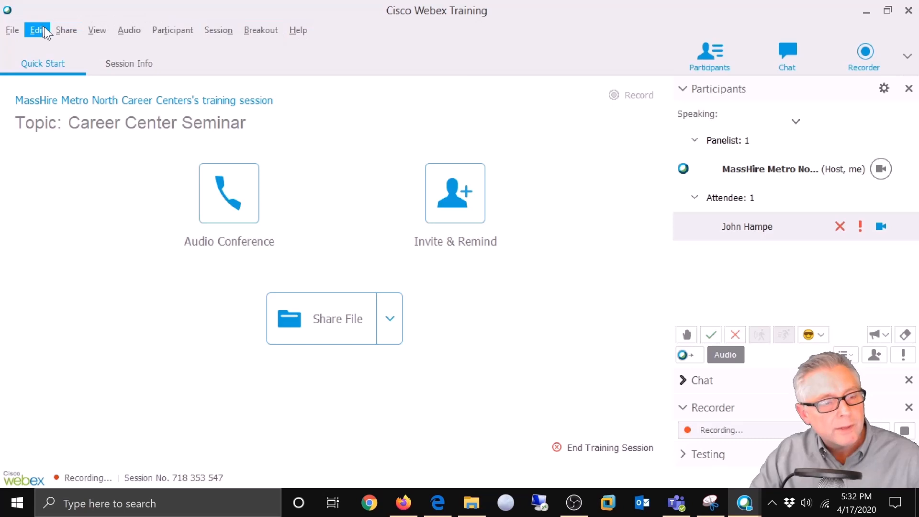
Step: Review the attendee checkboxes in Participant > Assign Privileges and apply them with OK
click(167, 33)
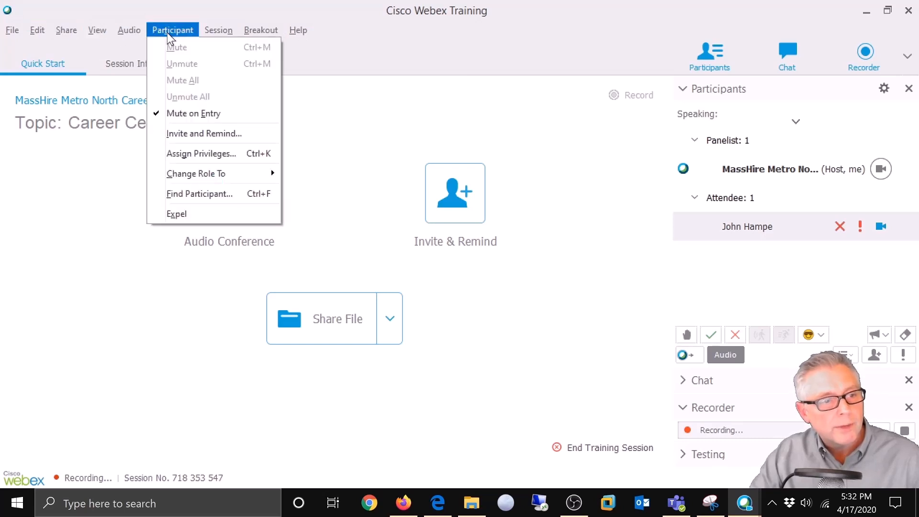
click(187, 154)
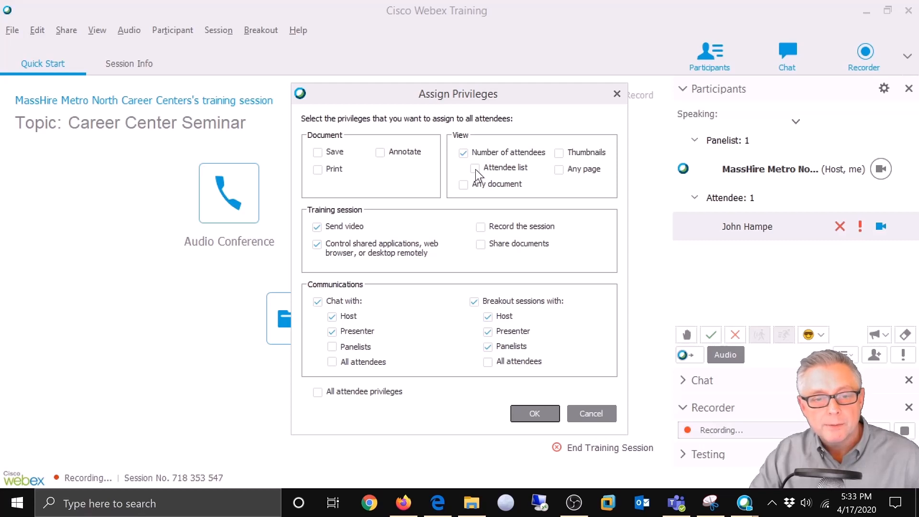
click(544, 412)
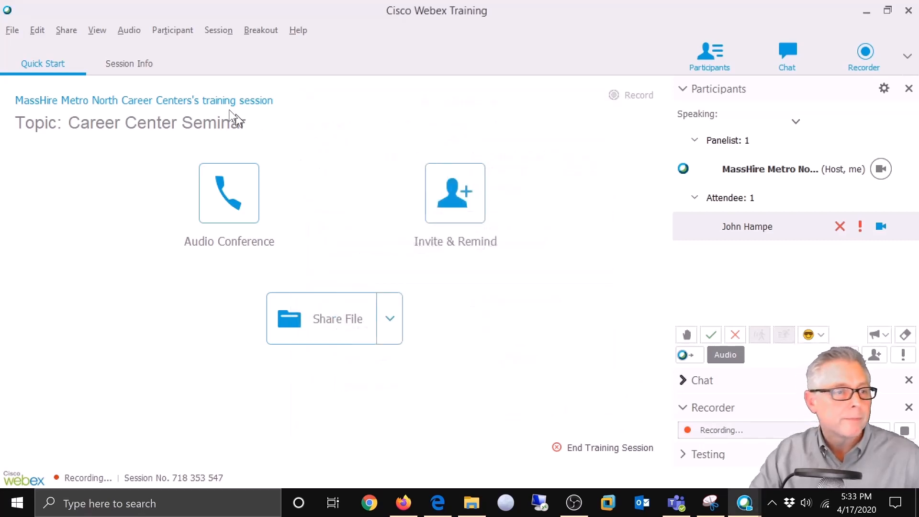
Step: Open the empty File Transfer window from the File menu
click(13, 31)
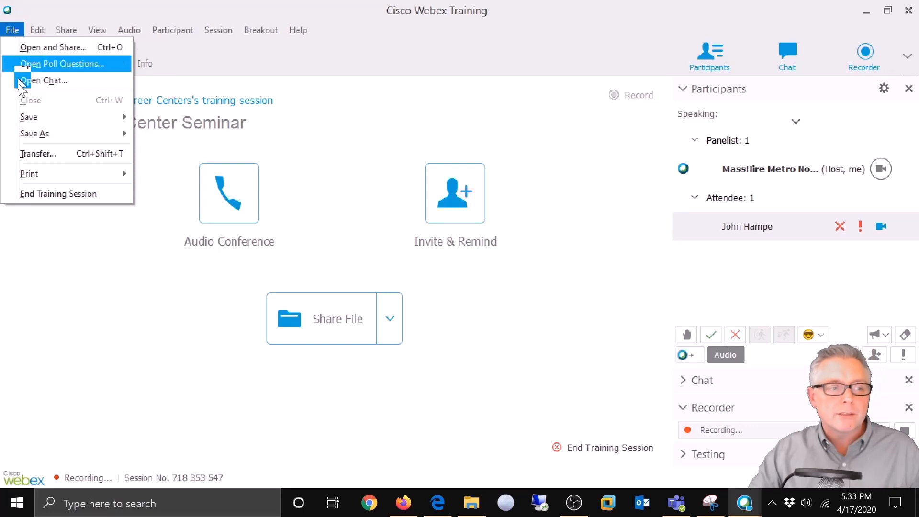
click(25, 153)
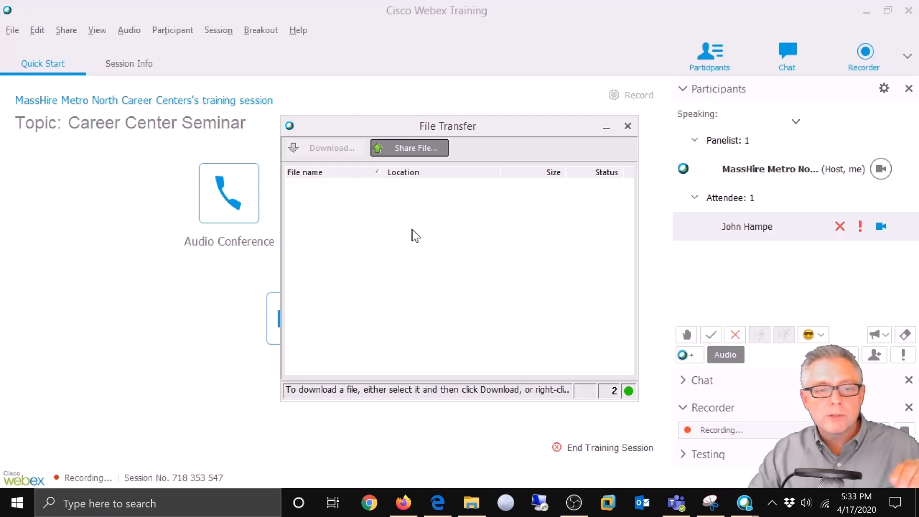
Step: Share Work Search Log.english1.pdf from Downloads > CCS WEBEX FORMS in File Transfer
click(403, 149)
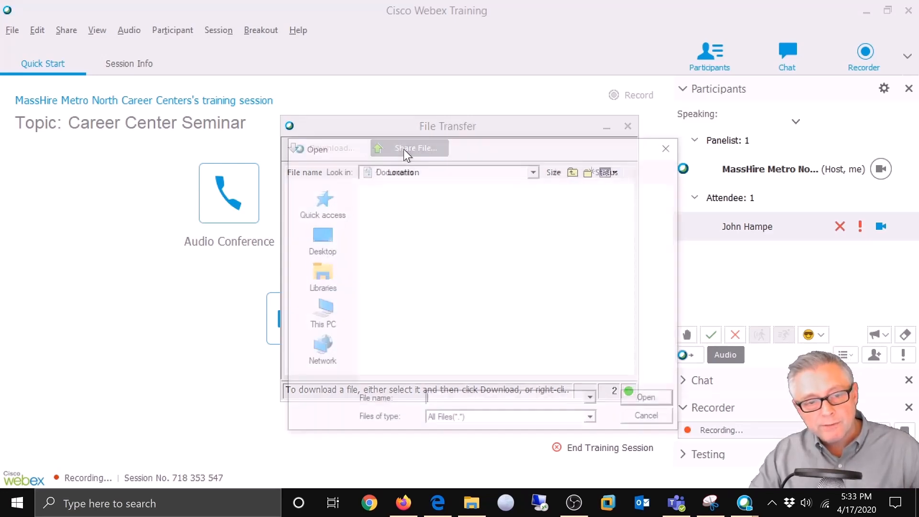
click(324, 310)
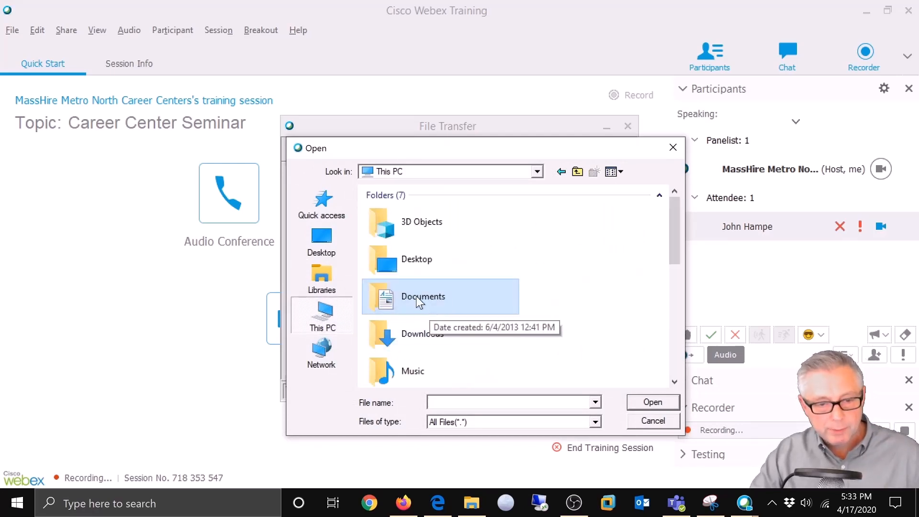
double_click(413, 335)
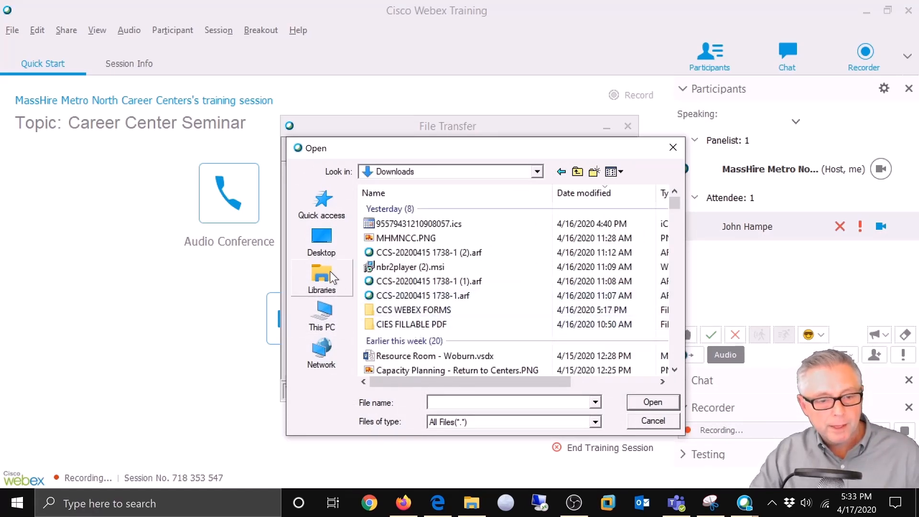
double_click(401, 312)
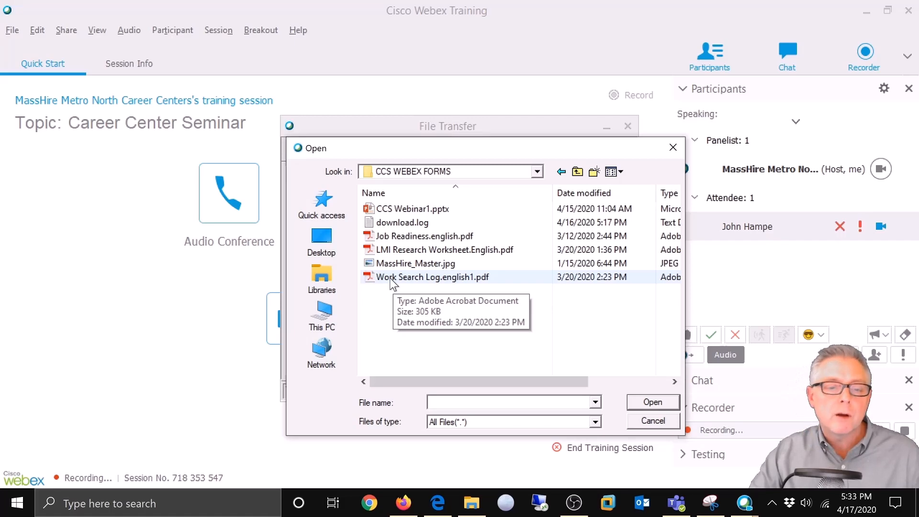
click(390, 278)
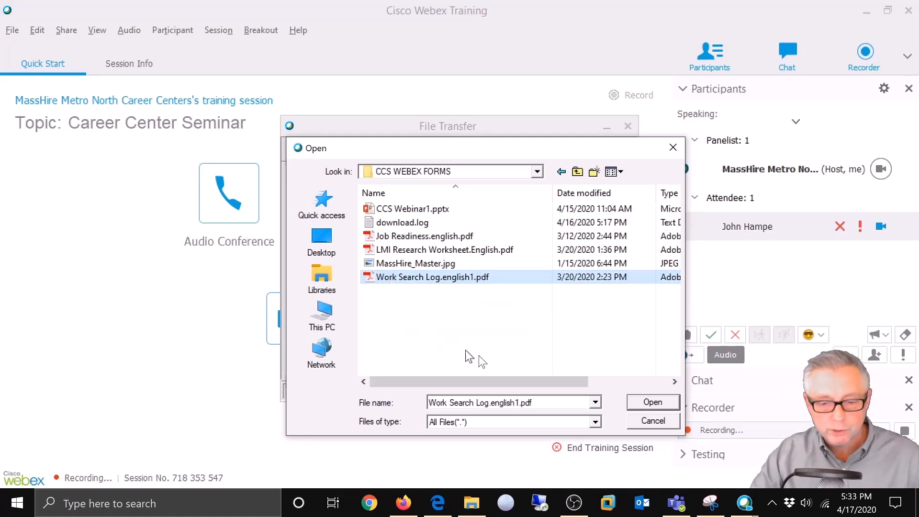
click(644, 401)
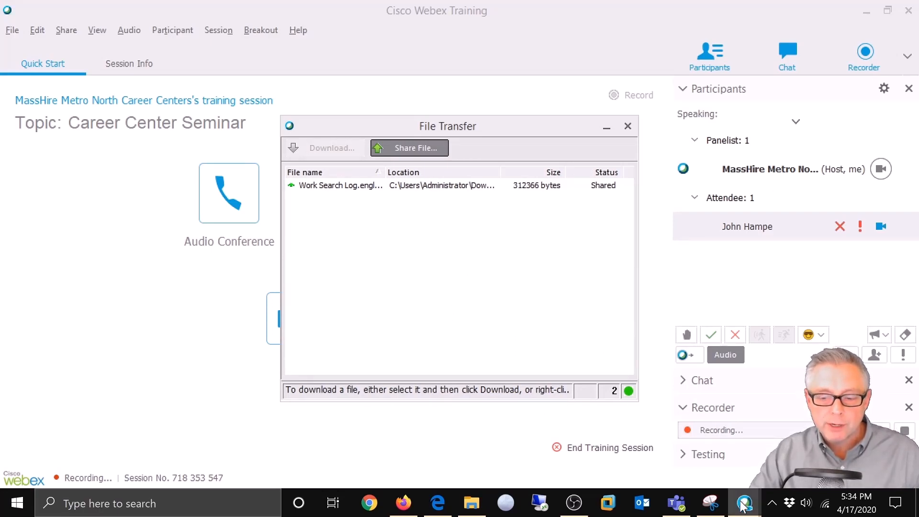
Step: As the attendee, save Work Search Log.english1.pdf to Documents, replacing the old copy, and close File Transfer
mouse_move(743, 504)
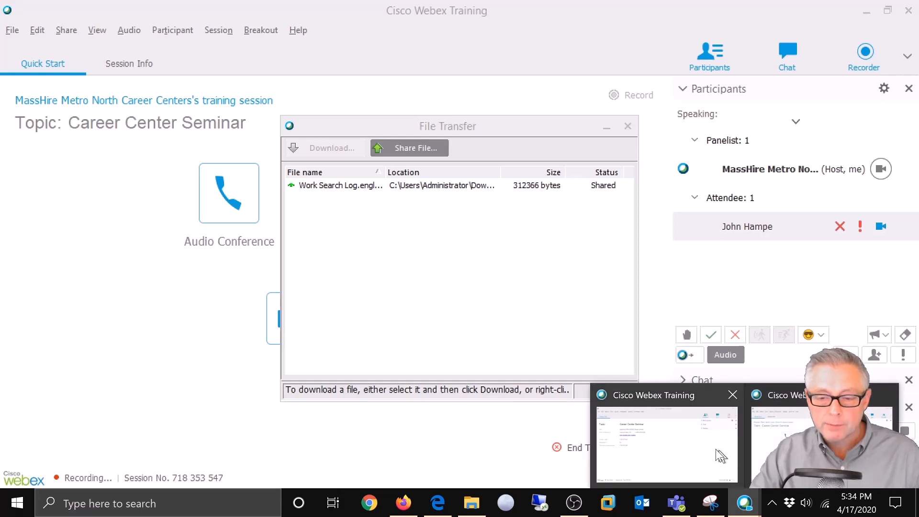
click(689, 443)
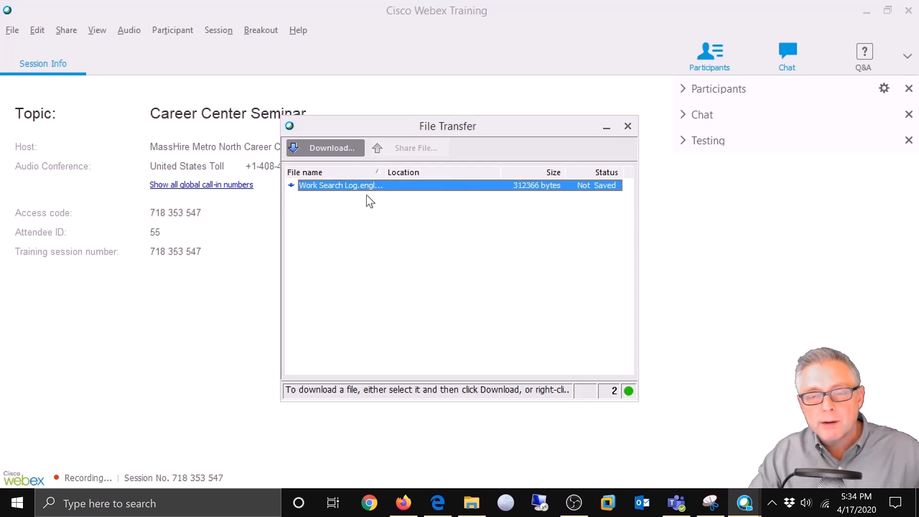
click(329, 148)
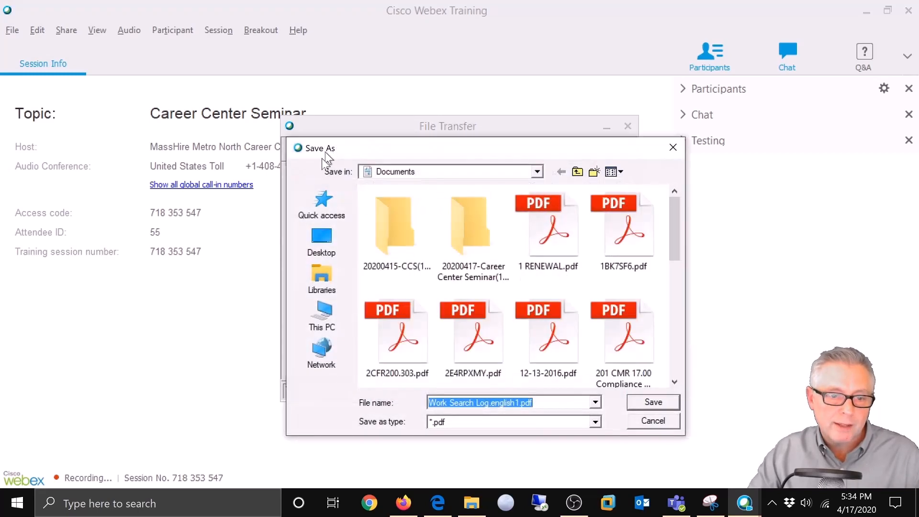
click(325, 321)
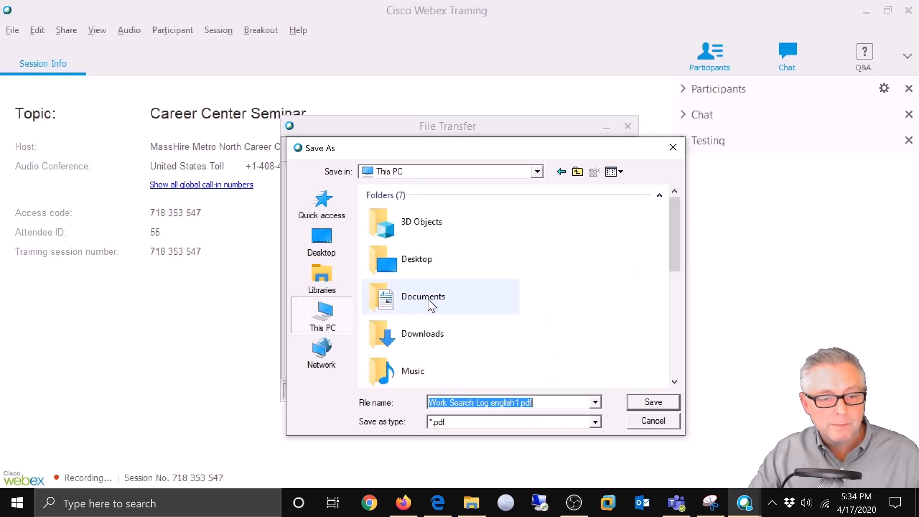
click(426, 301)
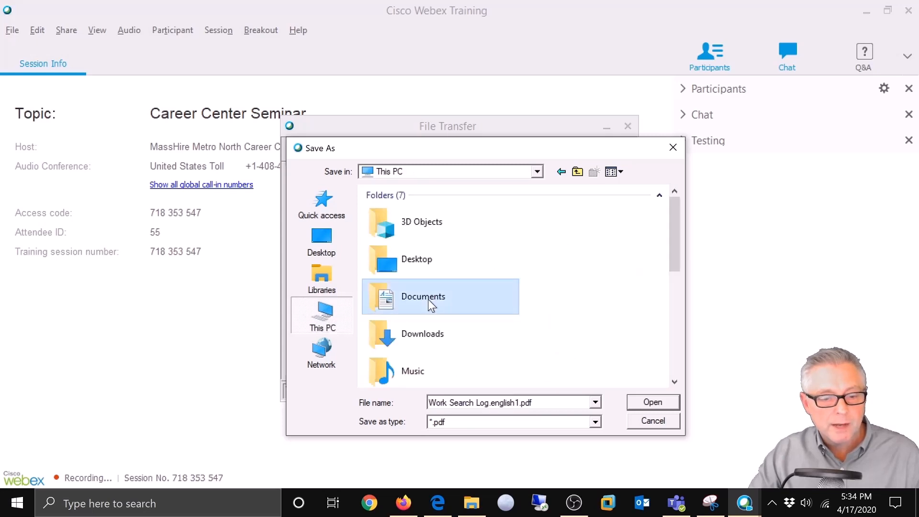
click(641, 402)
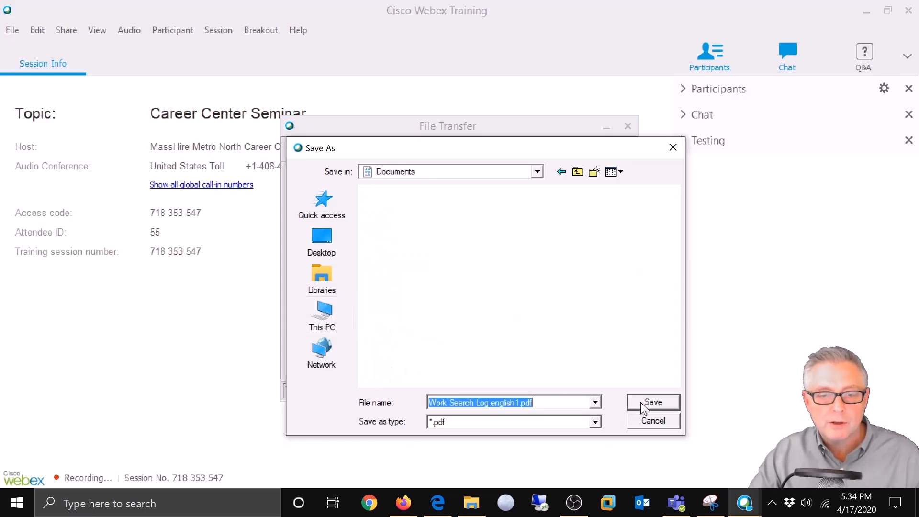
click(640, 402)
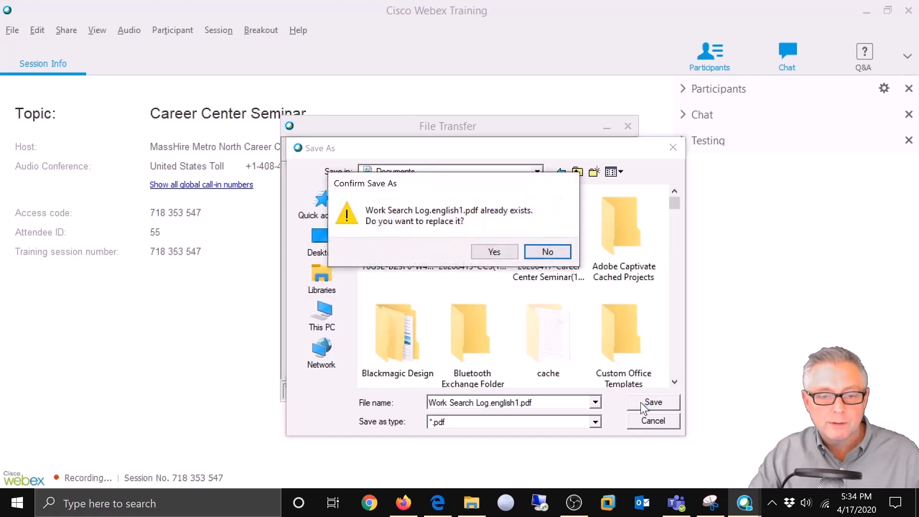
click(489, 250)
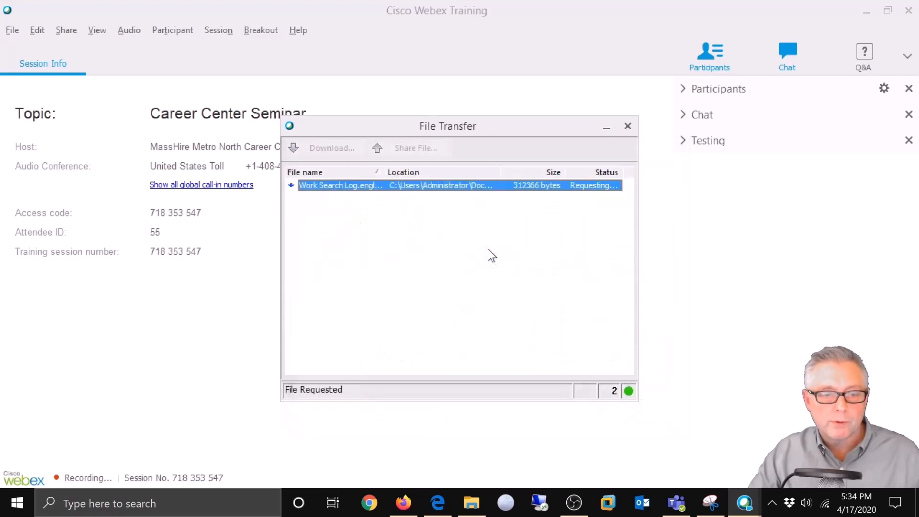
click(627, 126)
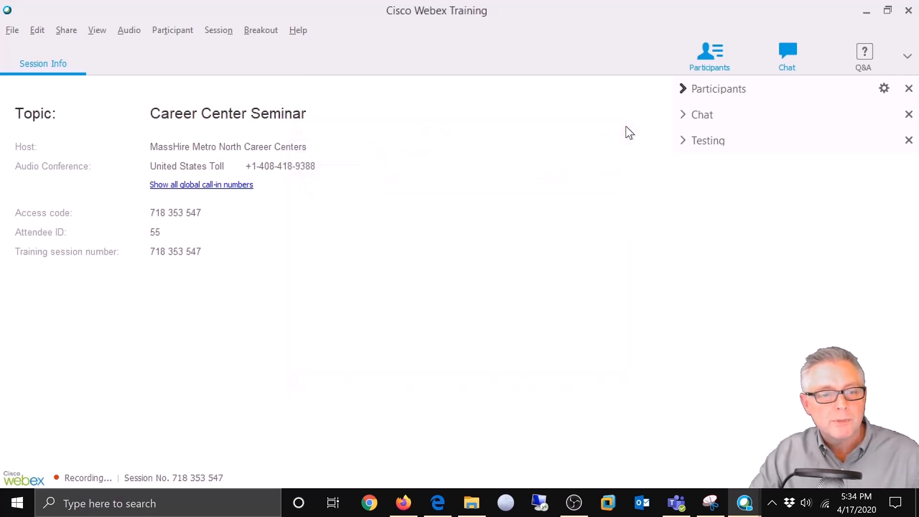
Step: Return to the host's Webex window, close its File Transfer window, and open the Share menu
click(745, 504)
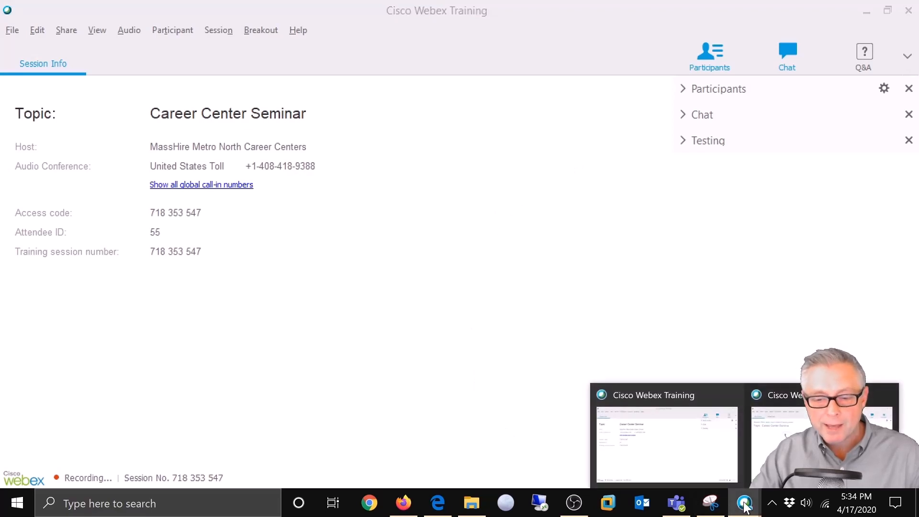
click(772, 449)
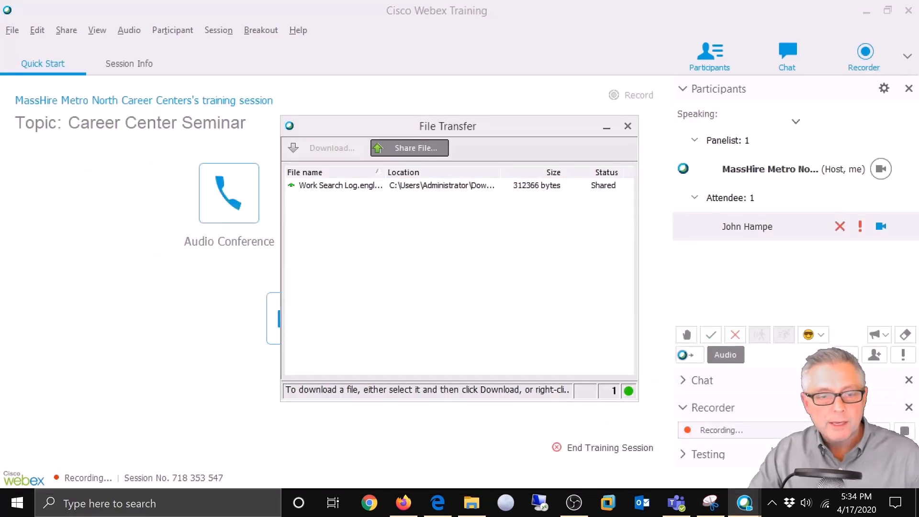
click(627, 127)
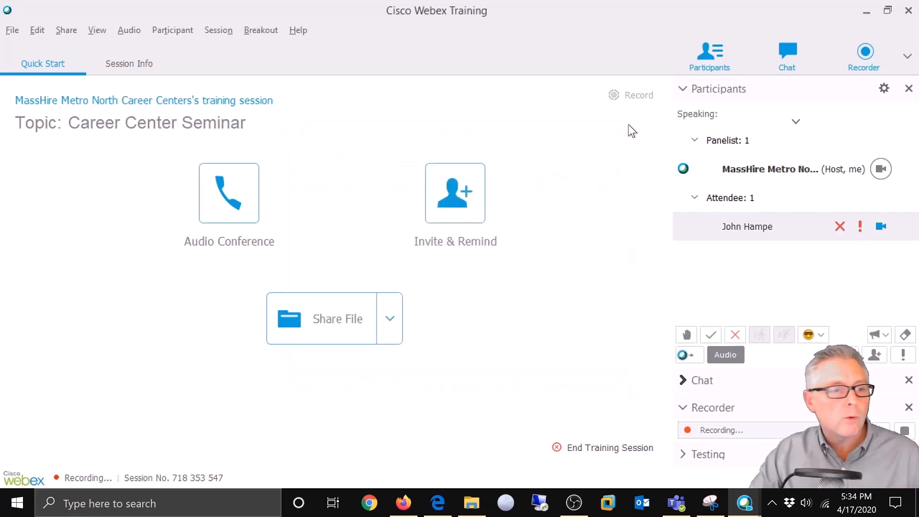
click(58, 30)
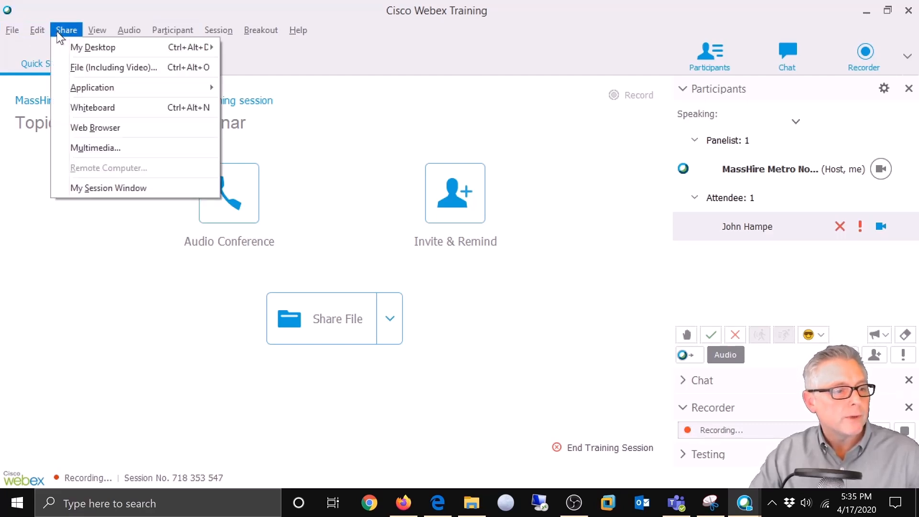
Step: Share CCS Webinar1.pptx as a file, suppressing the warning dialog, so slide 01 'Welcome to MassHire Metro North Career Center' shows
click(70, 67)
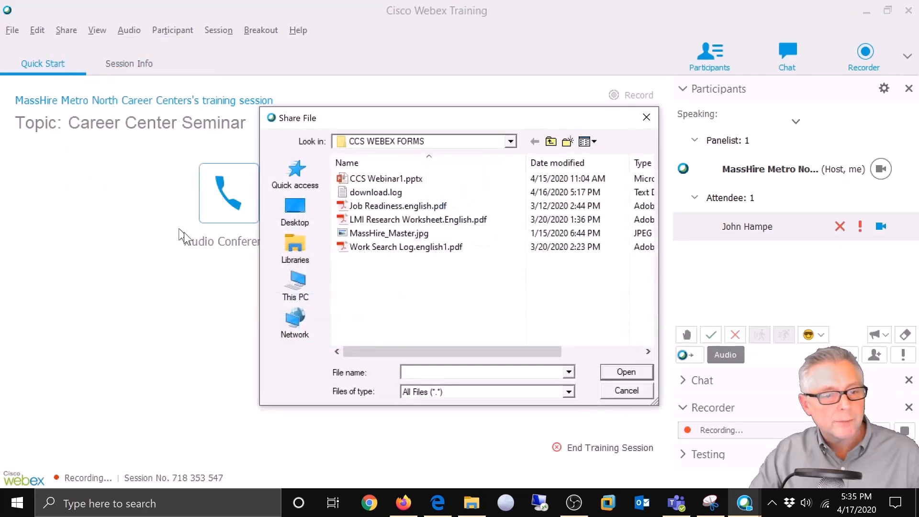
click(358, 180)
click(626, 373)
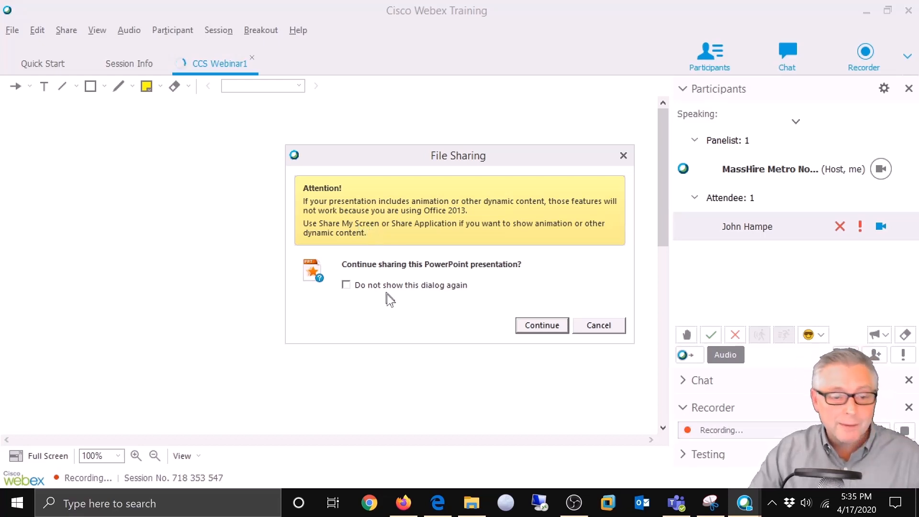
click(346, 284)
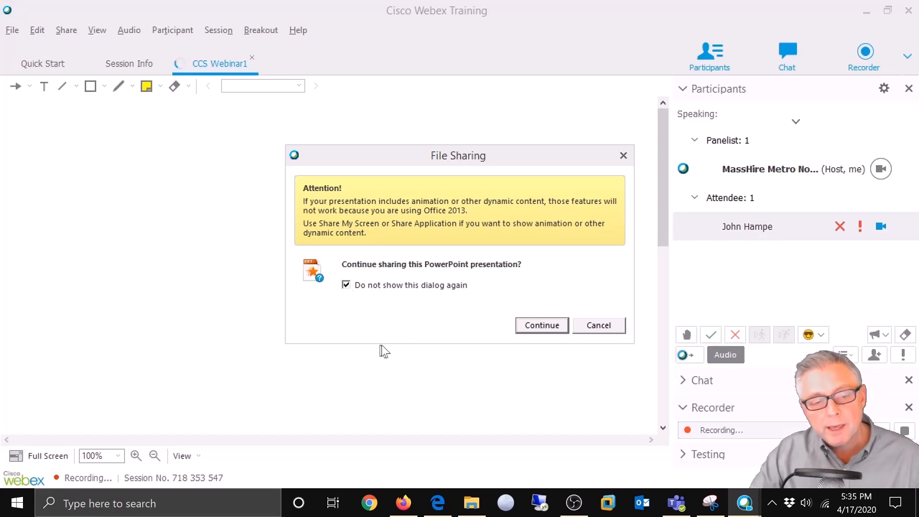
click(538, 324)
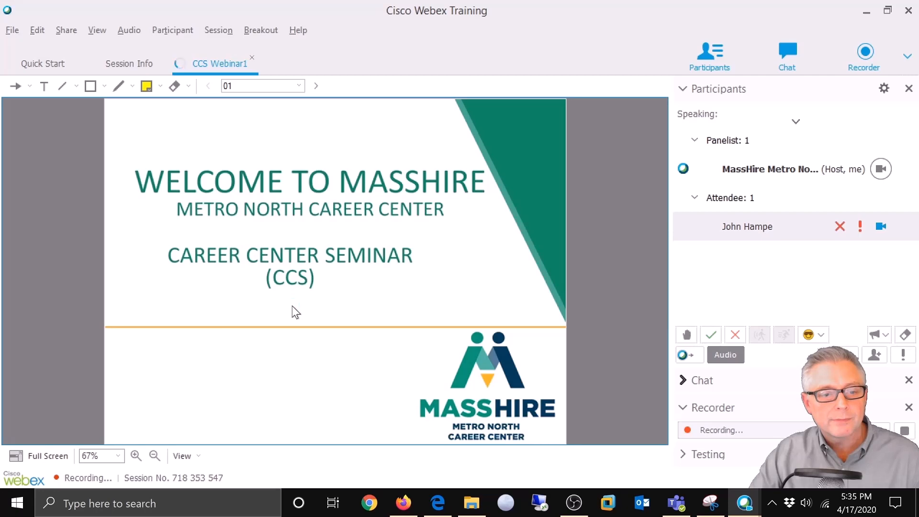
Step: Page the shared CCS Webinar1 deck from slide 01 to slide 03, 'In the middle of every difficulty lies opportunity.'
click(266, 36)
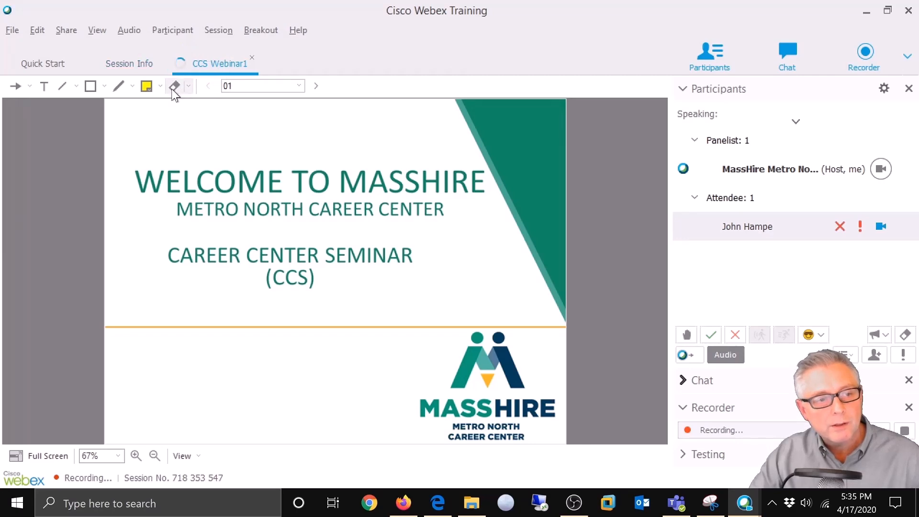
click(183, 119)
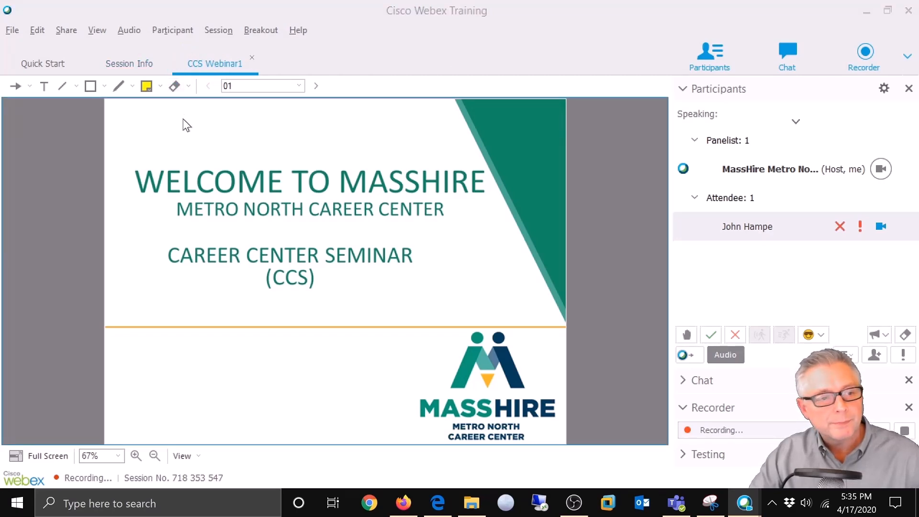
click(295, 135)
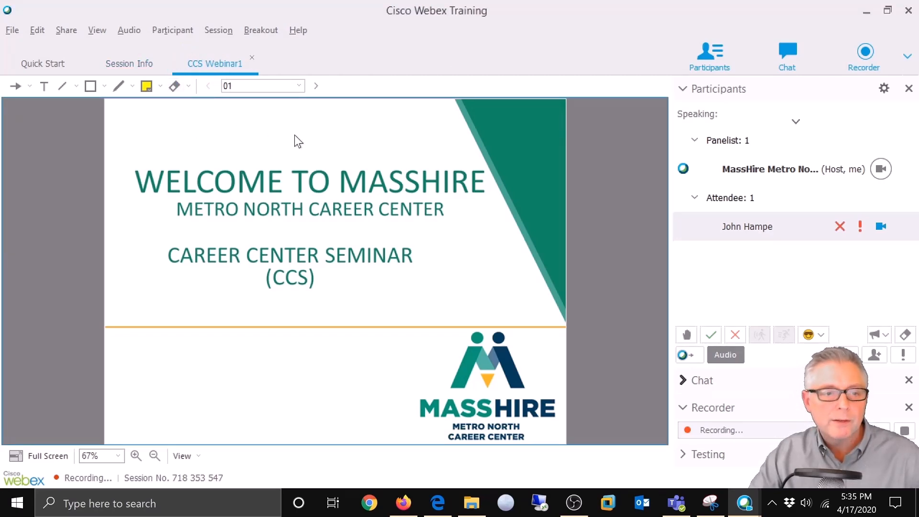
click(315, 87)
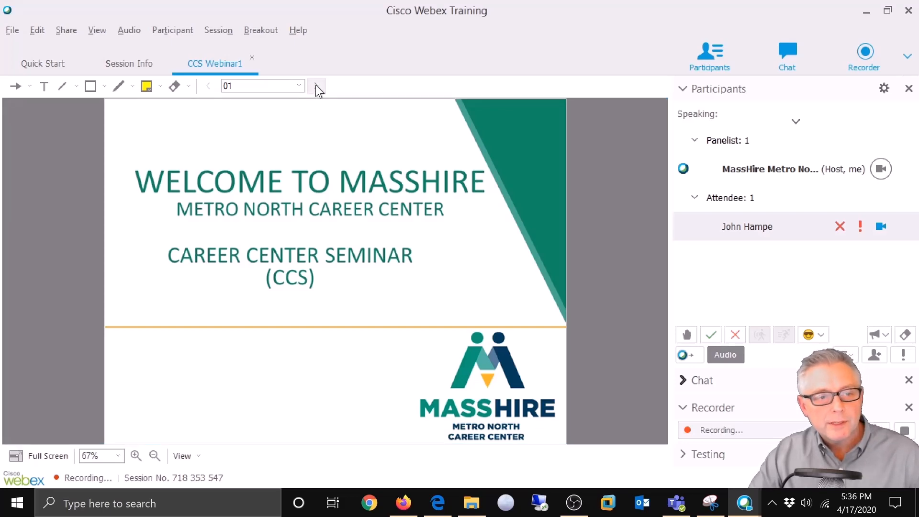
click(316, 86)
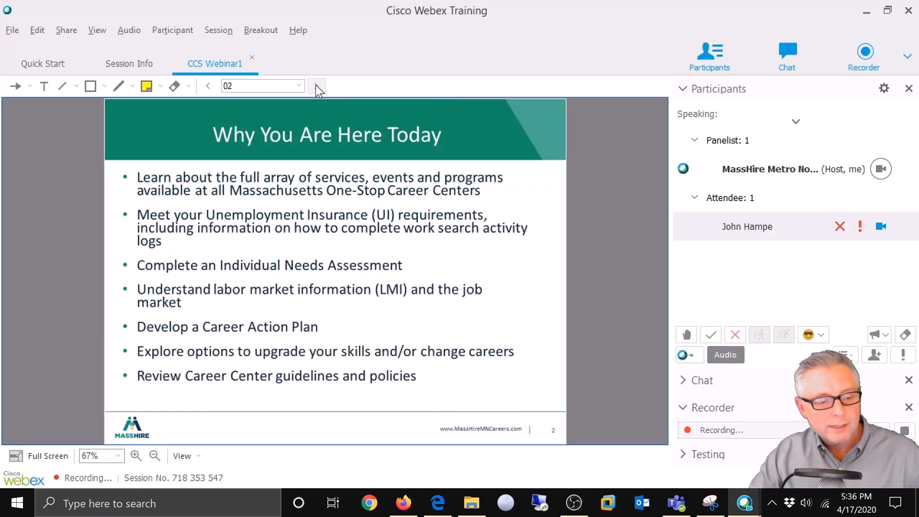
click(316, 86)
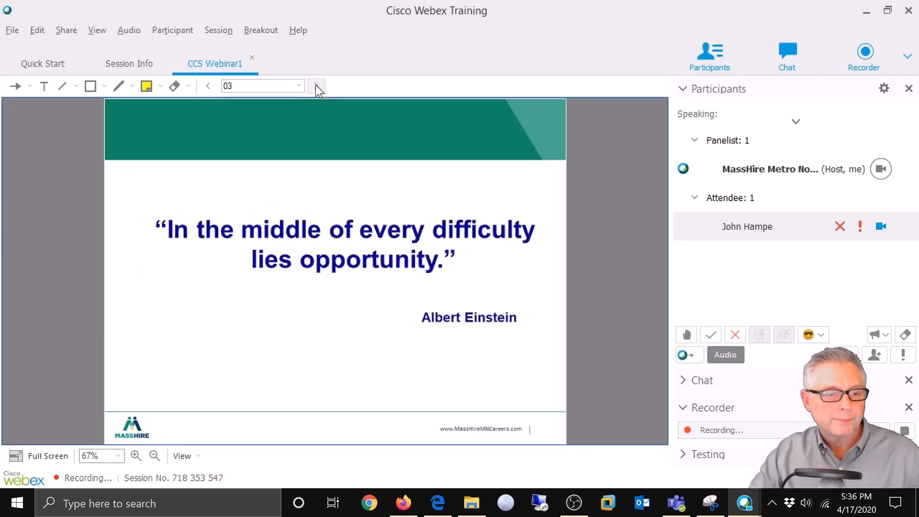
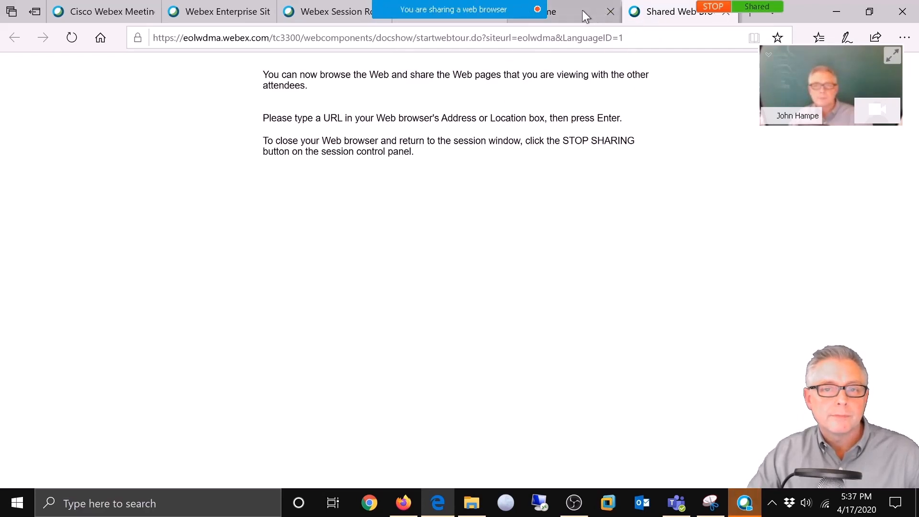
Step: Share a web browser so the Shared Web Browser instructions page shows to attendees
mouse_move(576, 16)
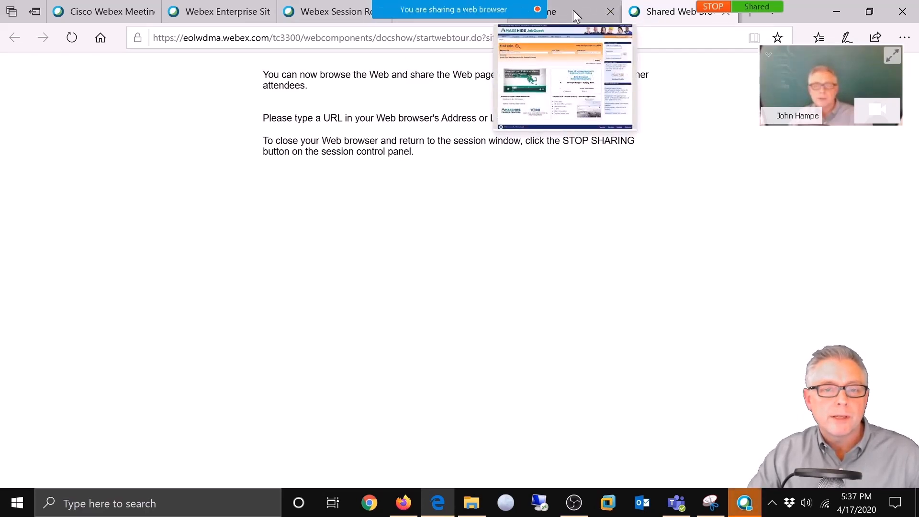
Step: Show attendees the MassHire JobQuest page in the shared browser, then return to the Webex session
click(574, 12)
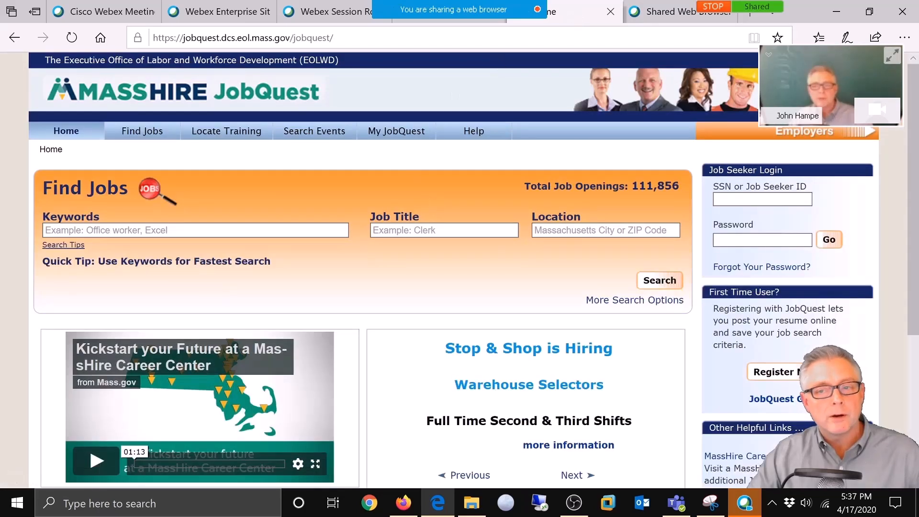
click(745, 503)
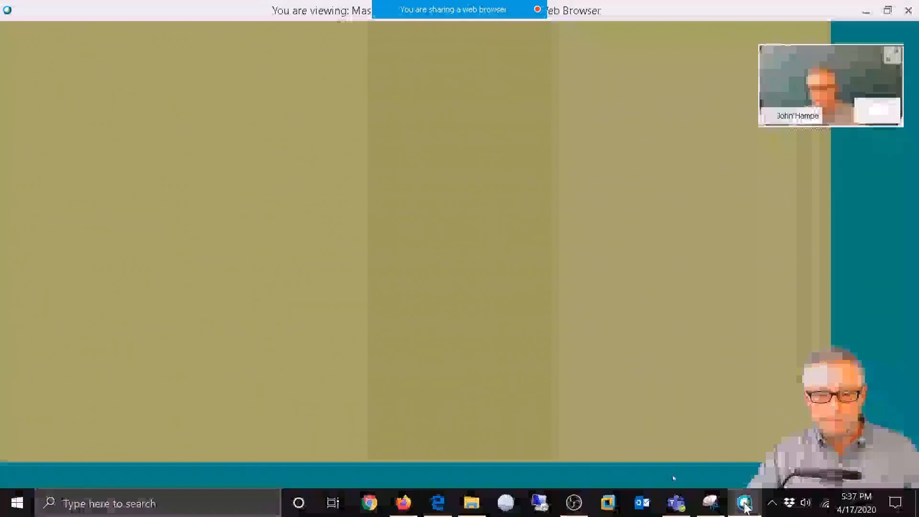
click(747, 508)
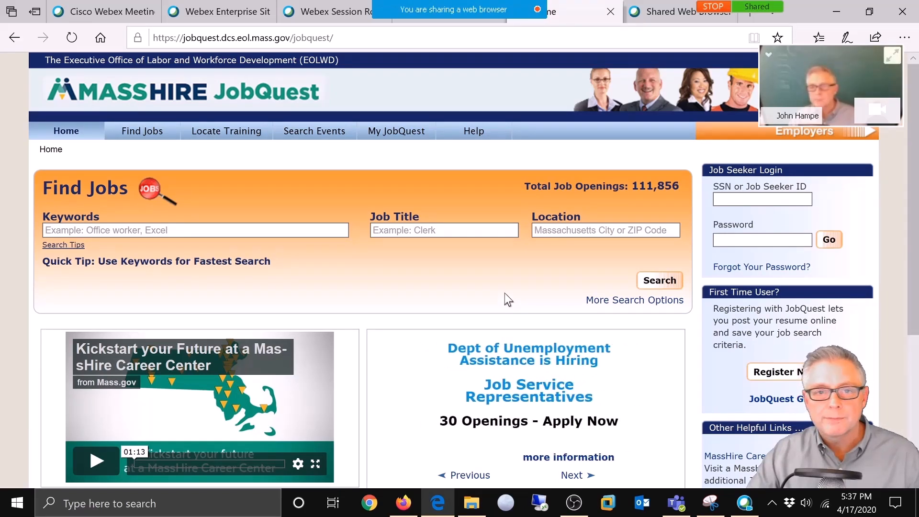
mouse_move(555, 6)
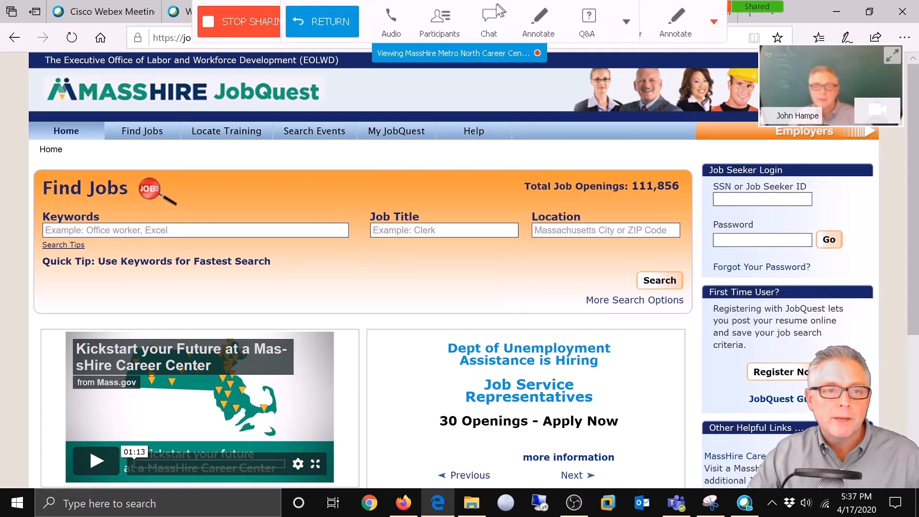
click(326, 19)
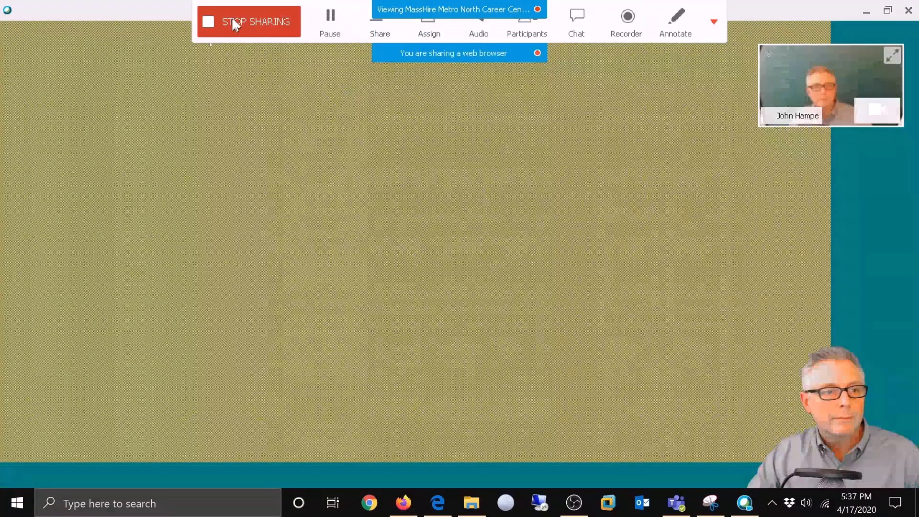
Step: Stop browser sharing to get back to CCS Webinar1 slide 03 with the Einstein quote
click(238, 20)
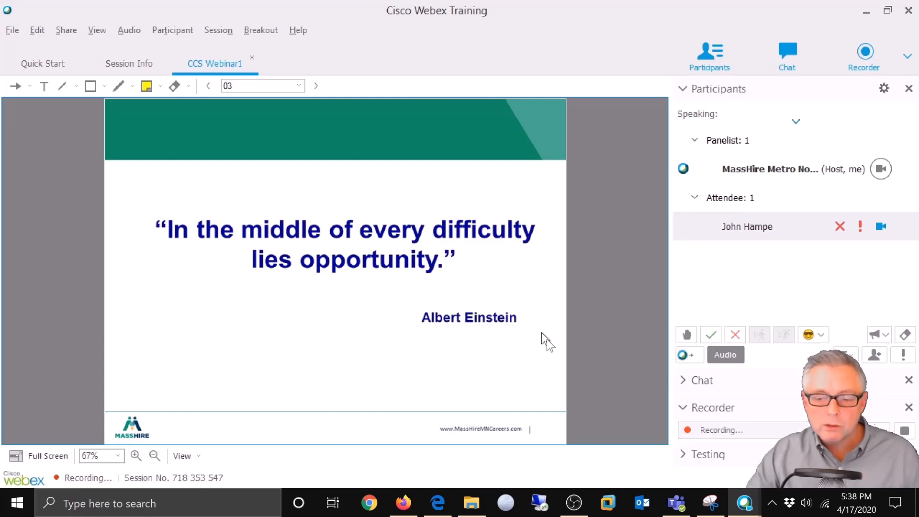
Step: Pick CCS QUIZ(9) from the Testing panel's test list to open its Take Test page
click(683, 455)
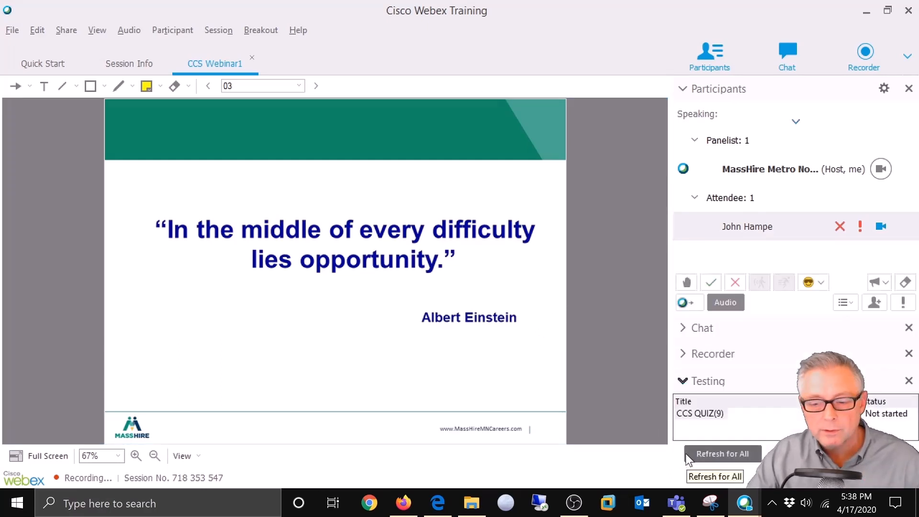
click(699, 415)
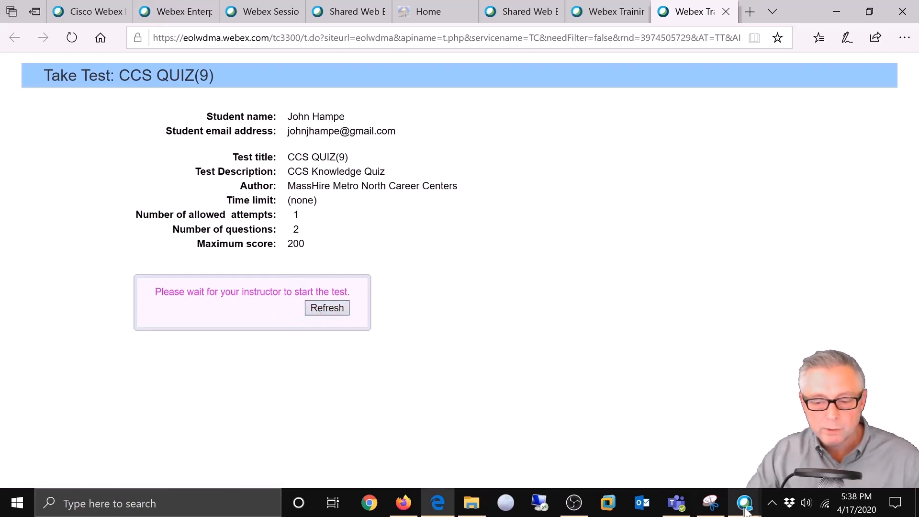
Step: Start the CCS QUIZ(9) test and go to the attendee's quiz tab
mouse_move(755, 489)
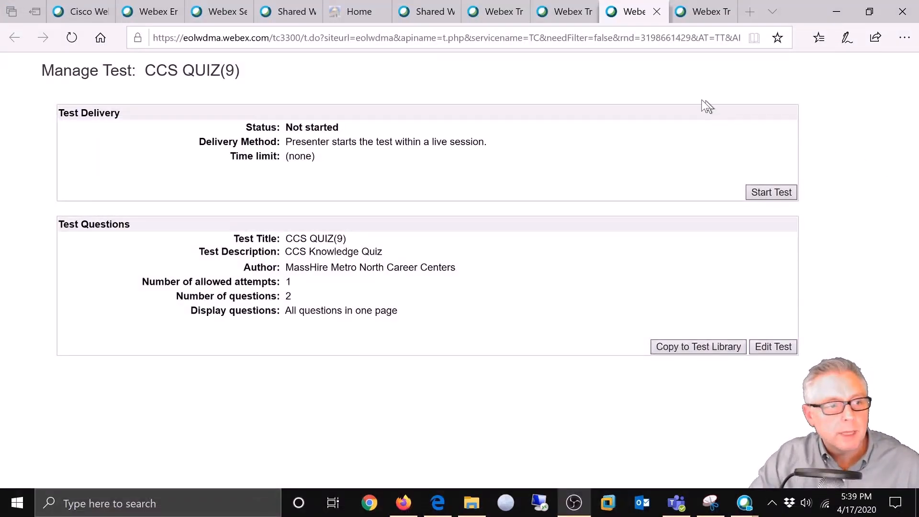
click(756, 192)
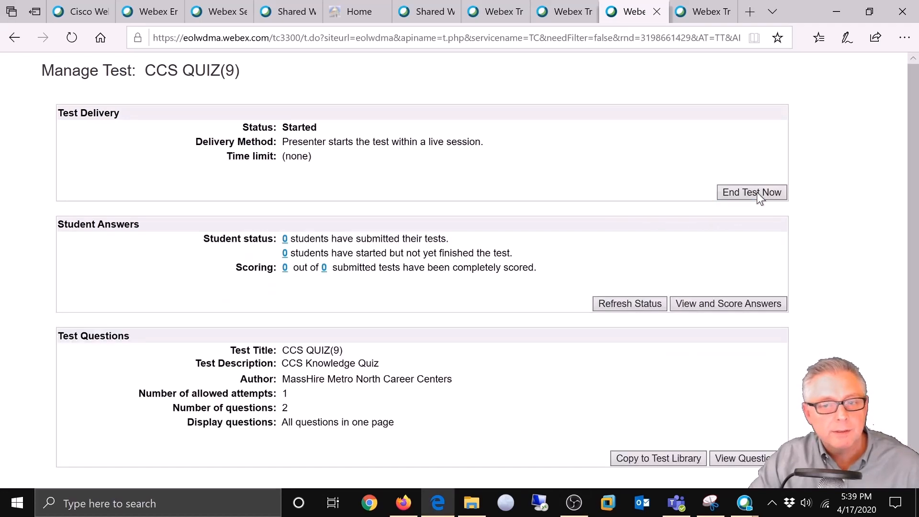
click(697, 13)
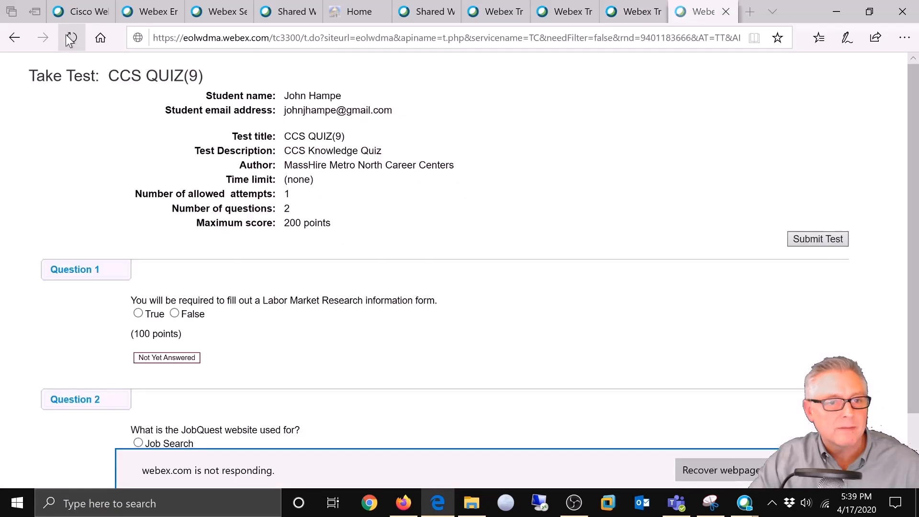
Step: Reload the quiz, answer True for Question 1 and Job Search for Question 2, then submit
click(67, 38)
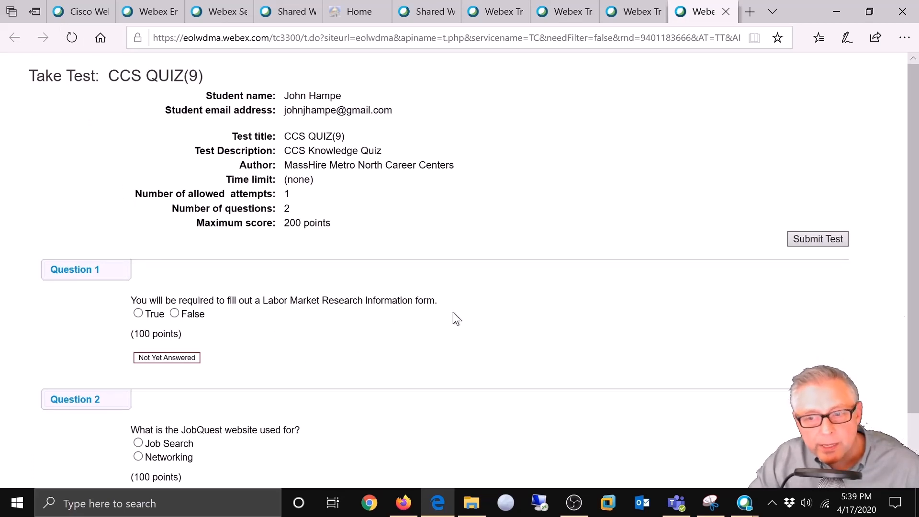
scroll(452, 312, down, 1)
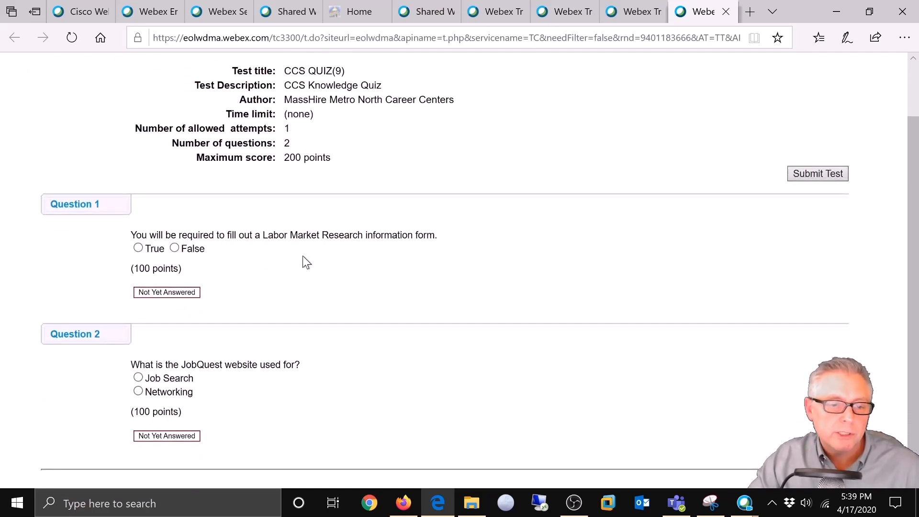
click(138, 248)
scroll(365, 372, down, 1)
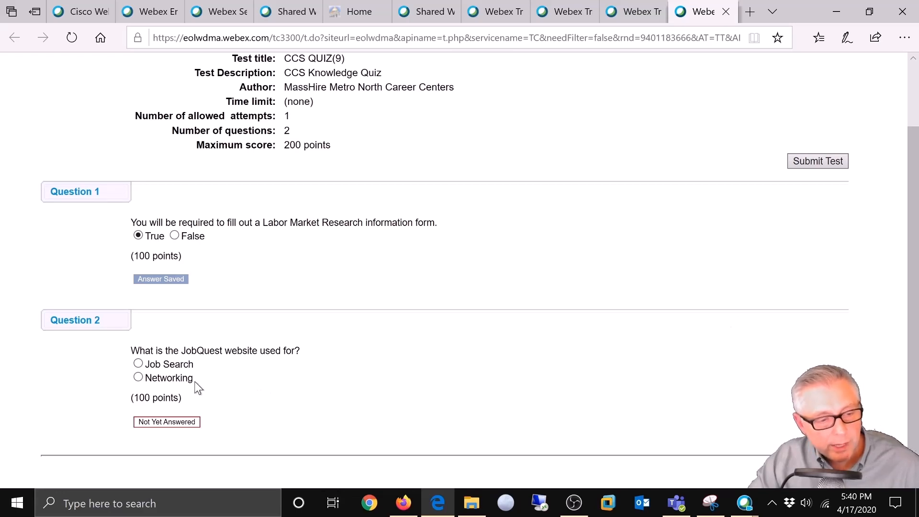
click(139, 364)
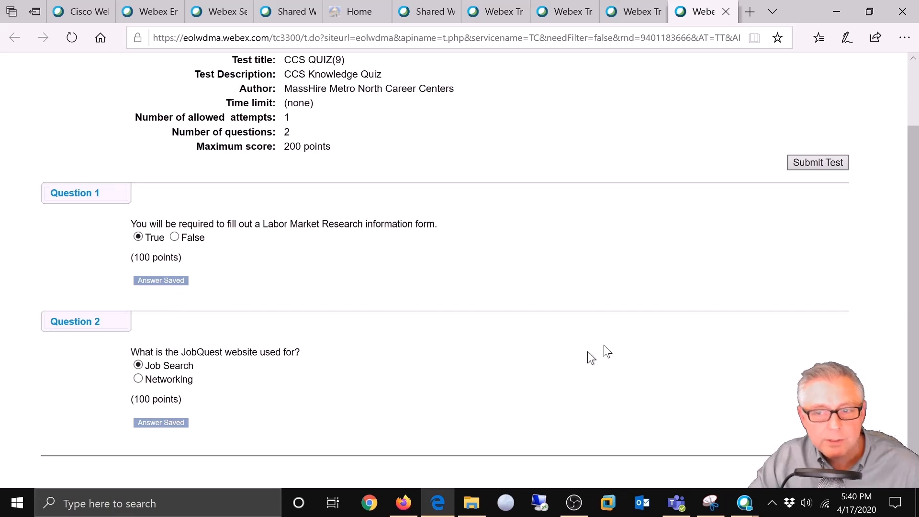
click(809, 161)
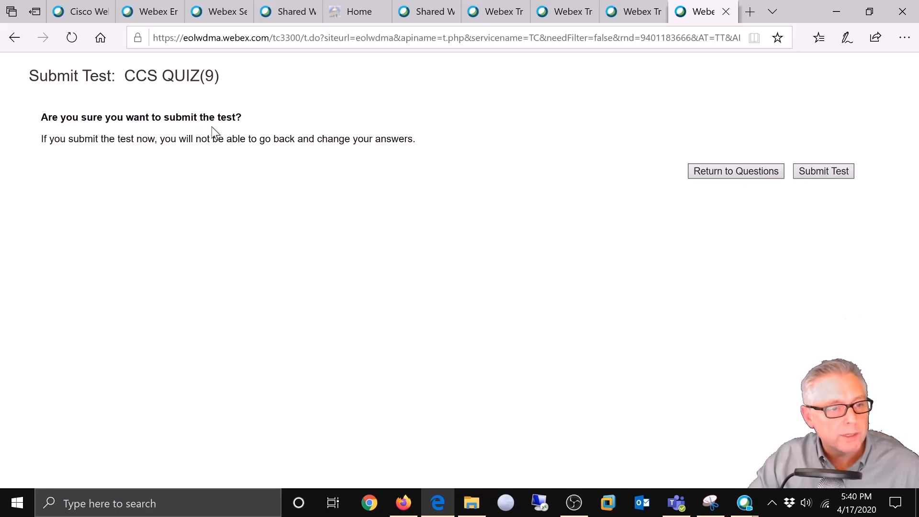
Step: Confirm the CCS QUIZ(9) submission, view the 200 out of 200 score, and return to Manage Test
click(814, 173)
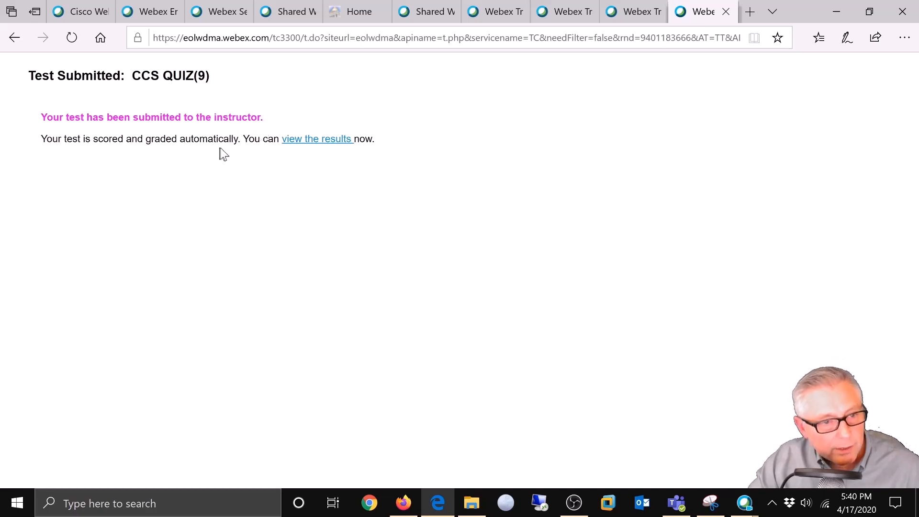
click(311, 141)
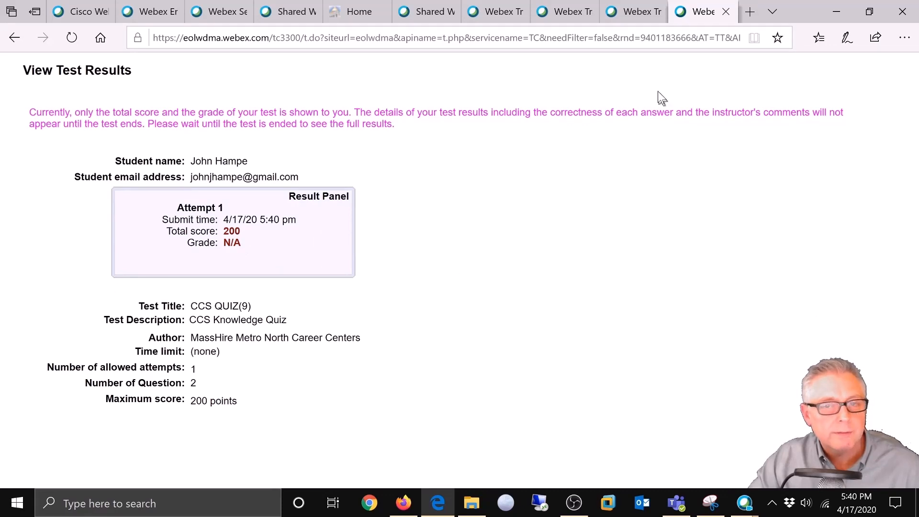
click(642, 11)
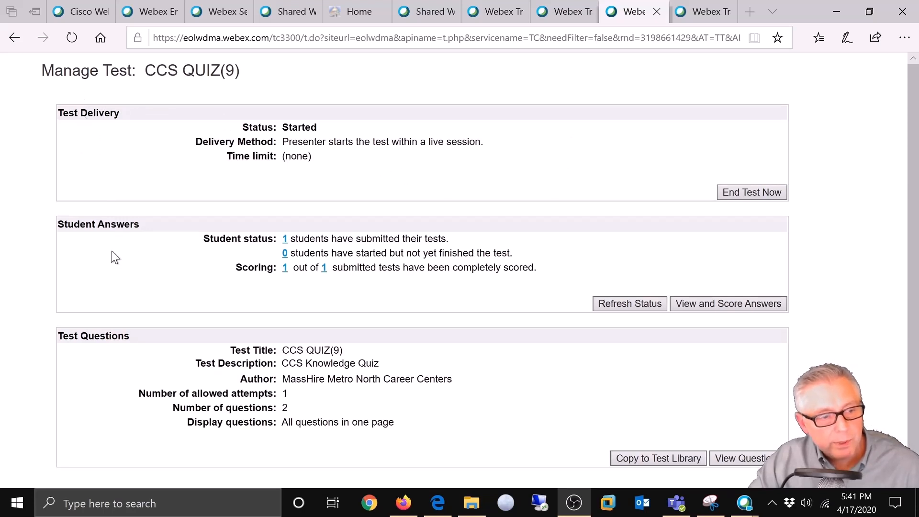
Step: Refresh the status, list the one submitted result, and view both questions at 100 points each
click(620, 310)
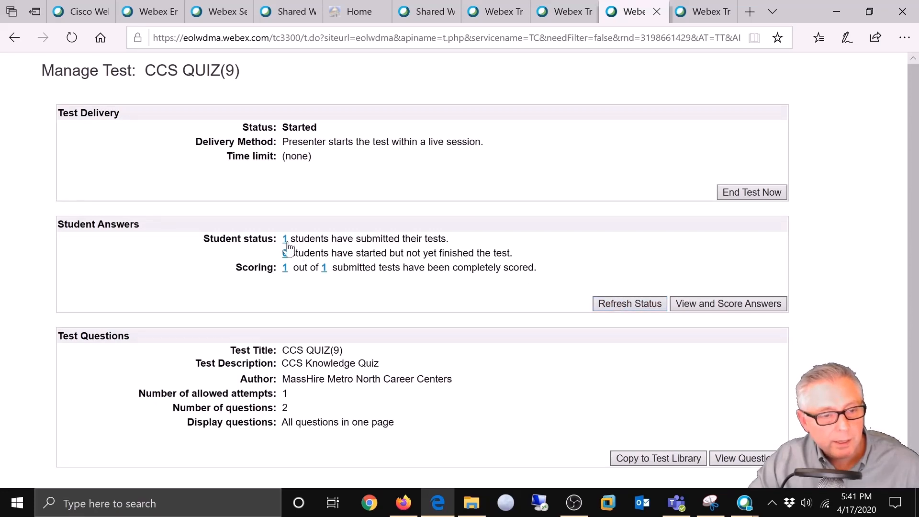
click(285, 240)
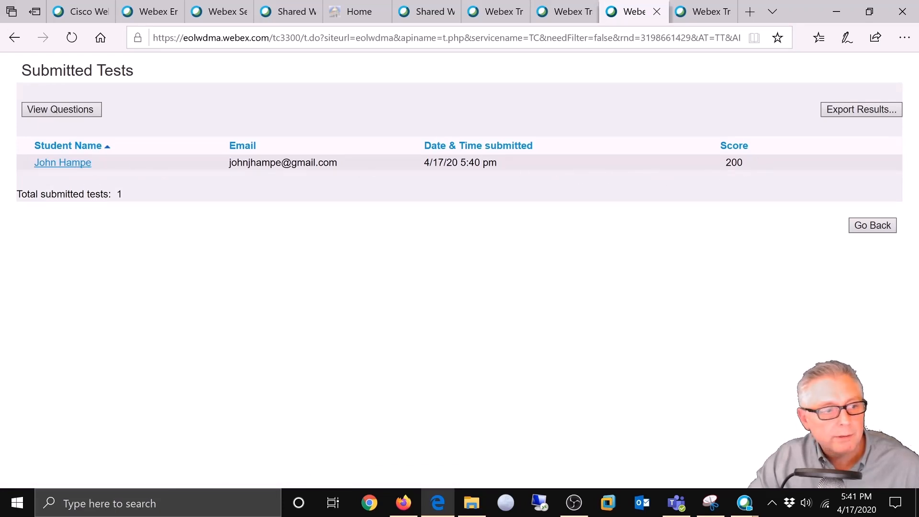
click(59, 112)
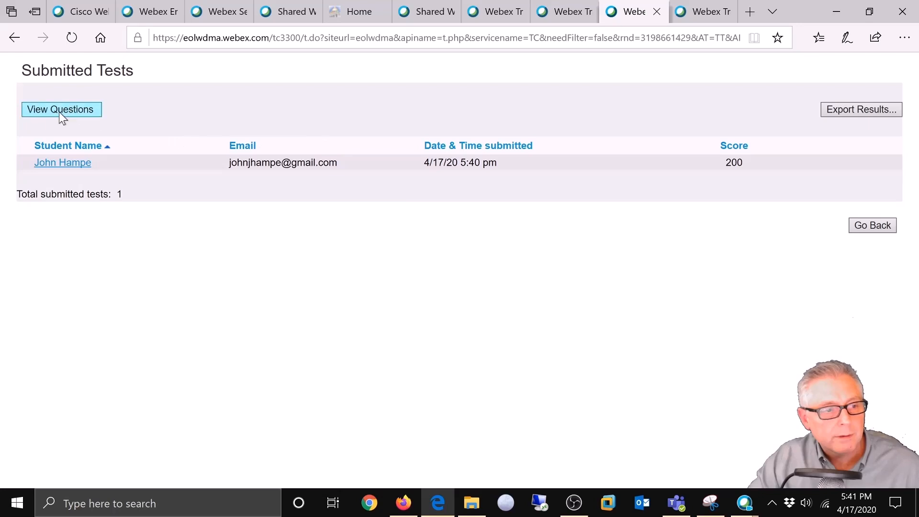
scroll(520, 298, down, 1)
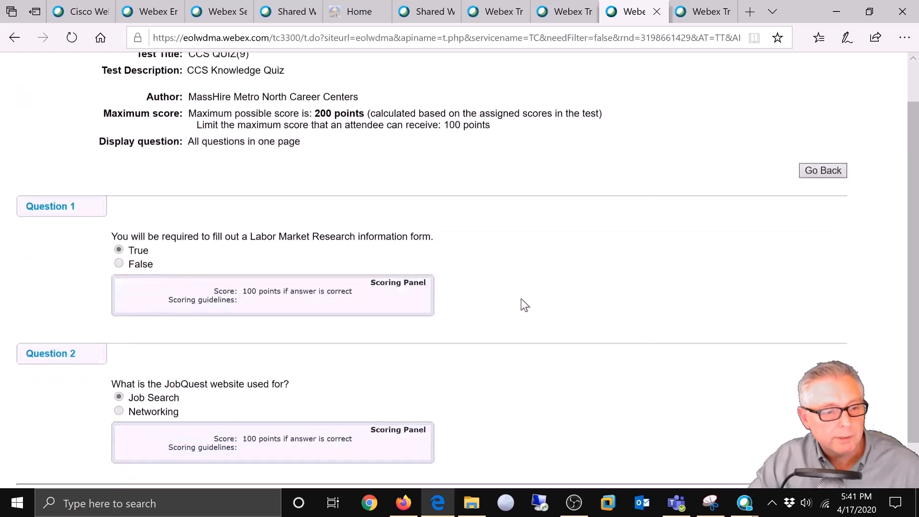
scroll(518, 296, up, 1)
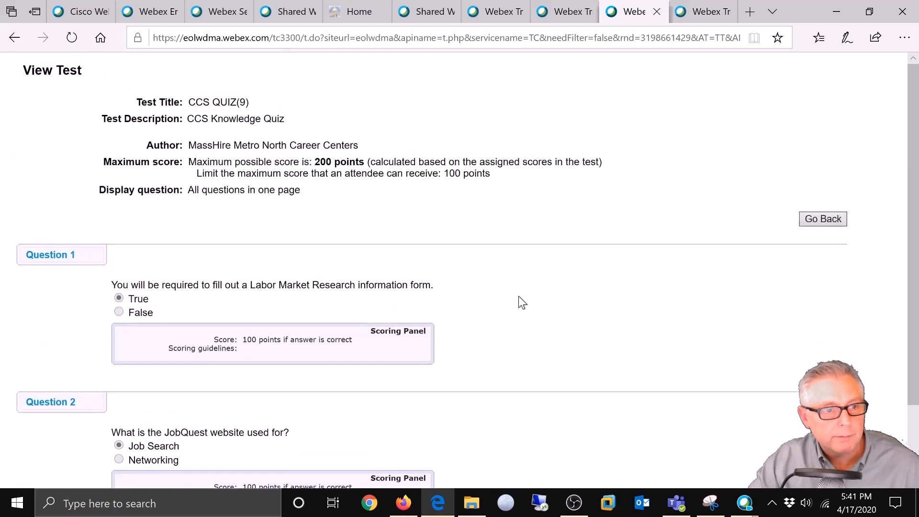
scroll(519, 298, down, 1)
scroll(519, 298, up, 1)
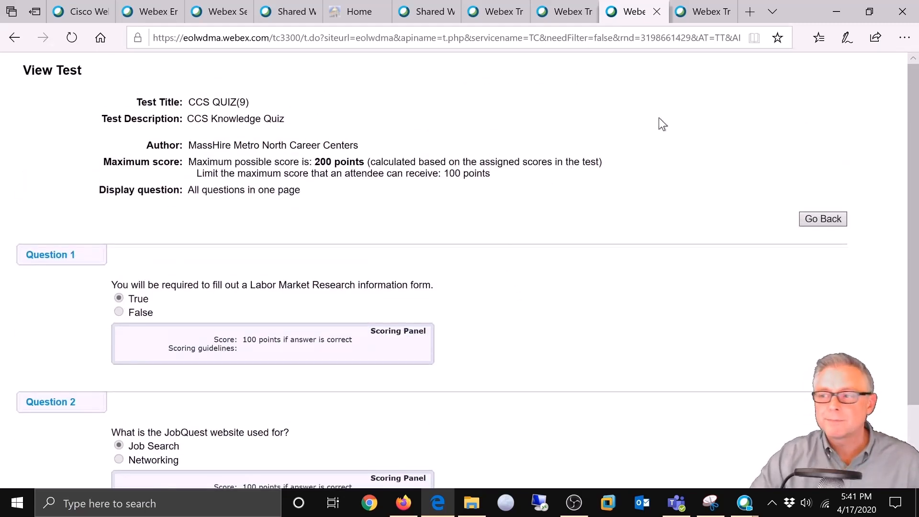